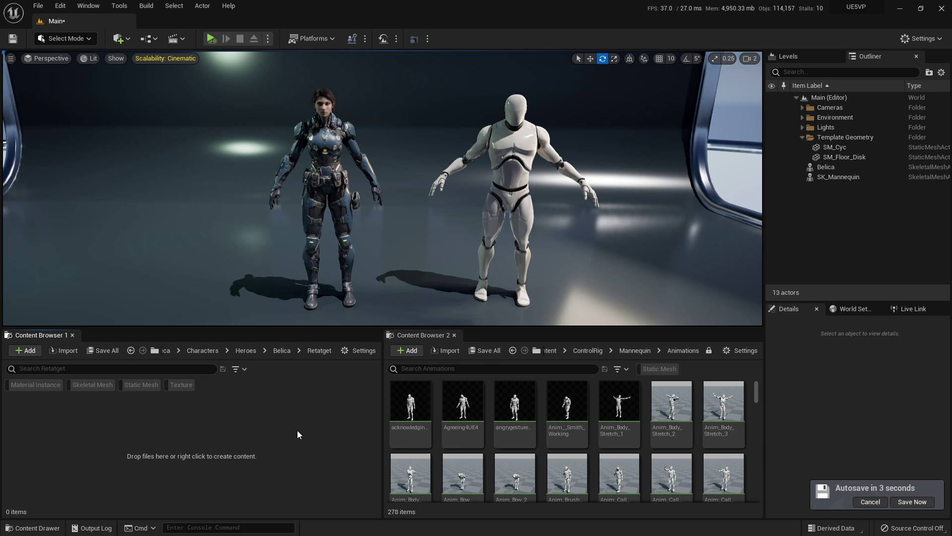
- Cancel the pending autosave and look over the Belica and SK_Mannequin characters in the level
left_click(874, 503)
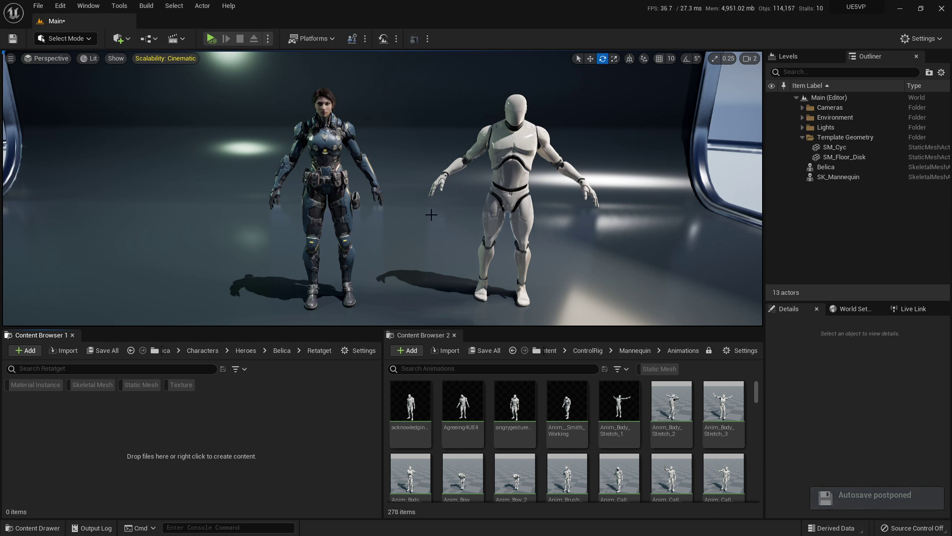
mouse_move(431, 215)
right_mouse_down()
mouse_move(442, 215)
mouse_move(434, 216)
right_mouse_up()
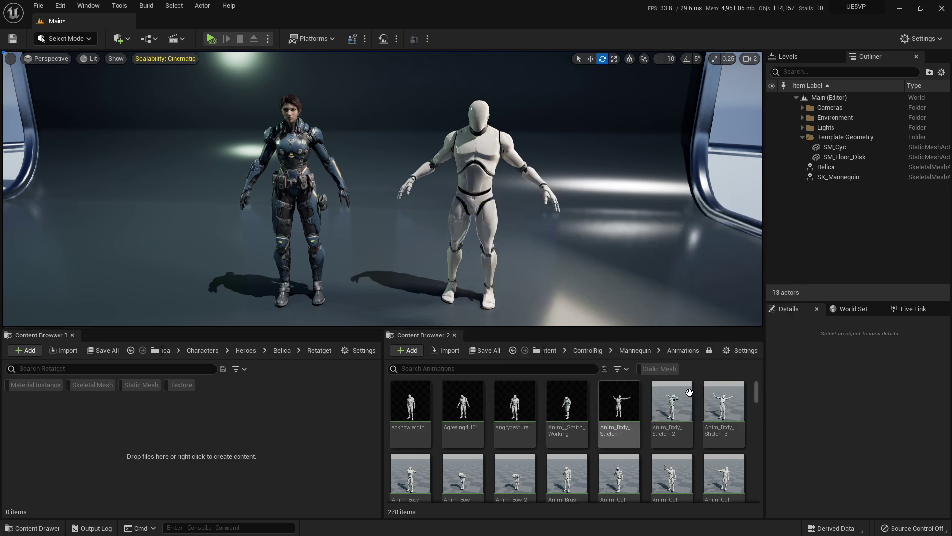
mouse_move(561, 419)
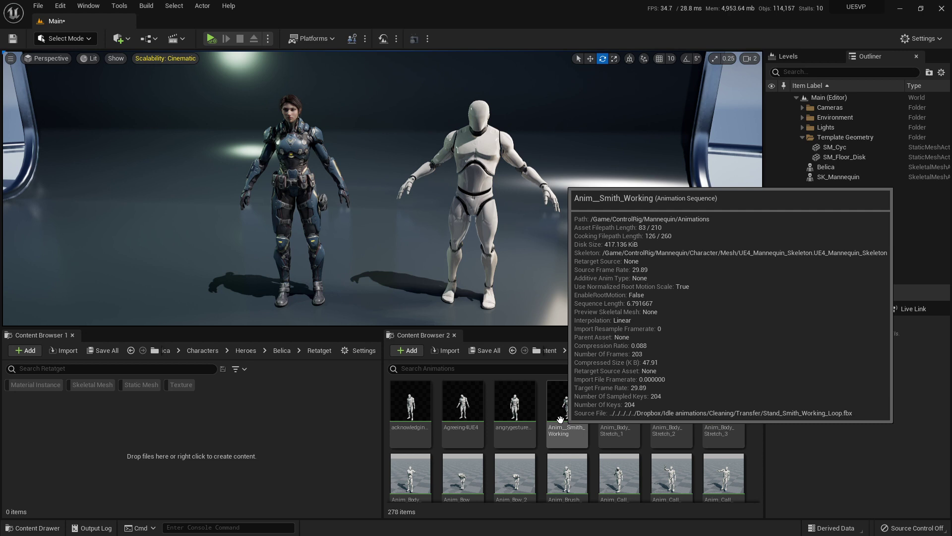
mouse_move(568, 477)
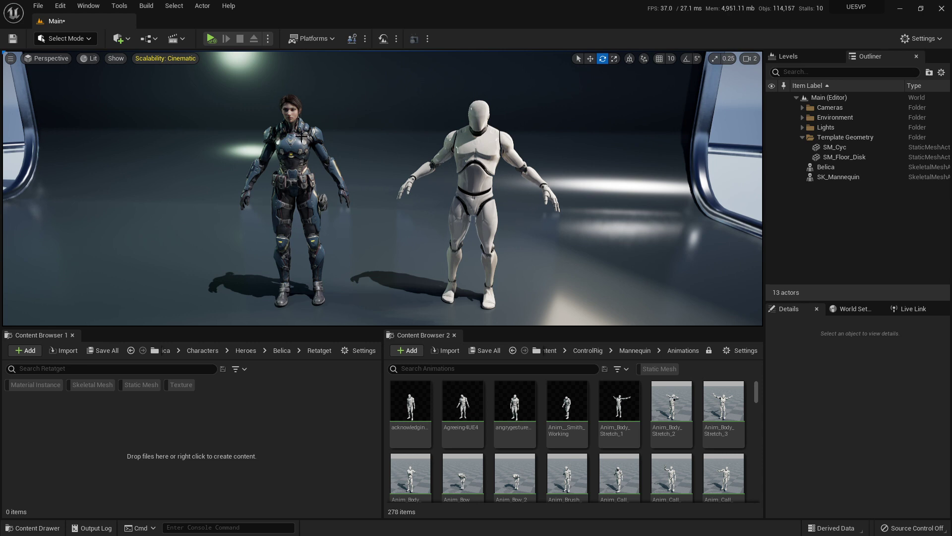
left_click_drag(355, 151, 344, 173)
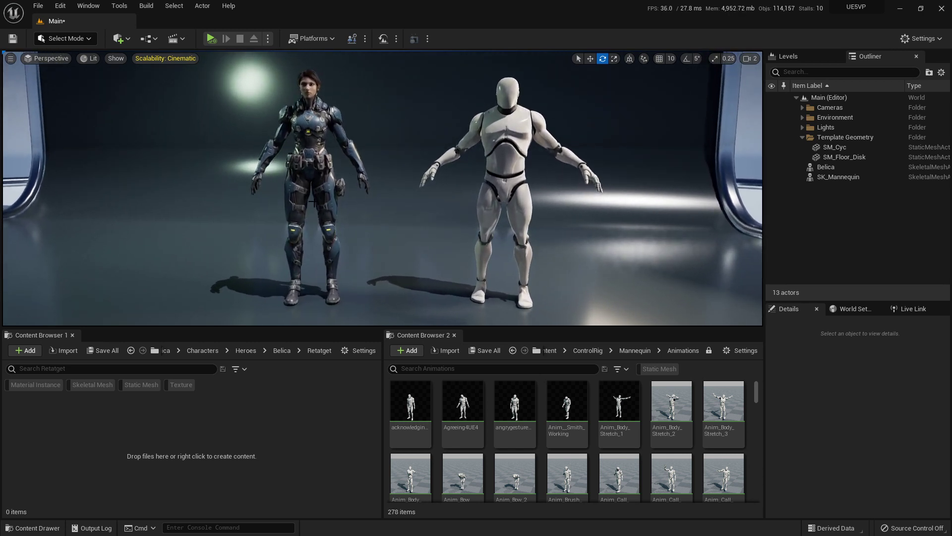
right_click_drag(490, 129, 444, 205)
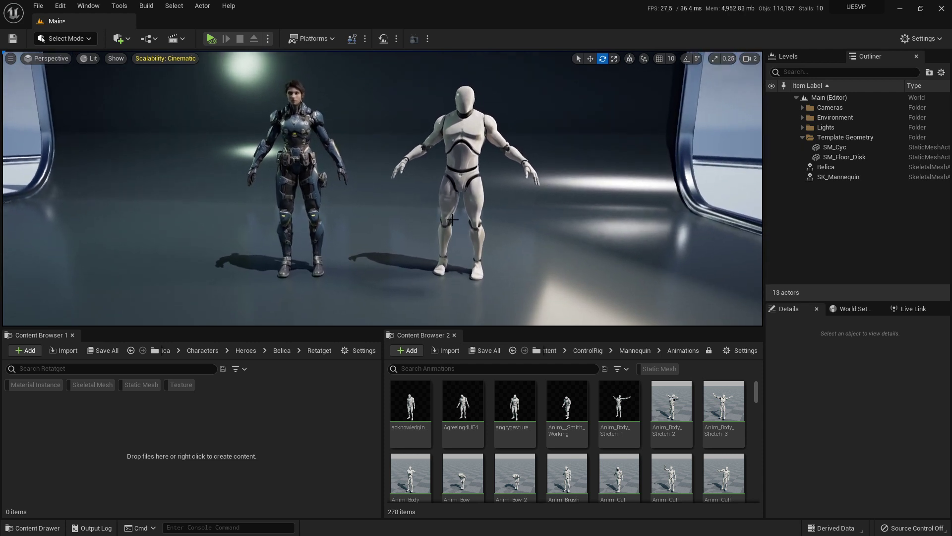
- Create an IK Rig asset in Belica's Retatget folder using the Belica skeletal mesh
right_click(114, 420)
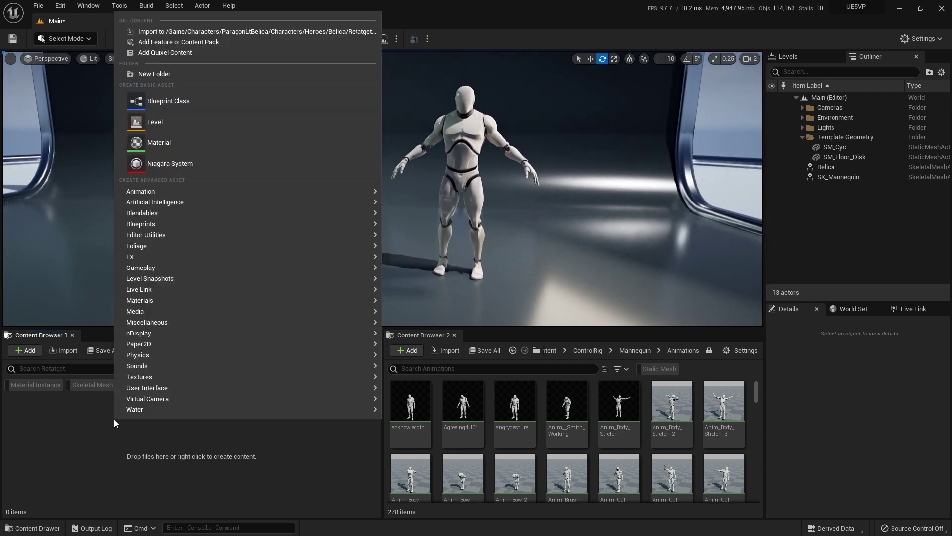
mouse_move(186, 194)
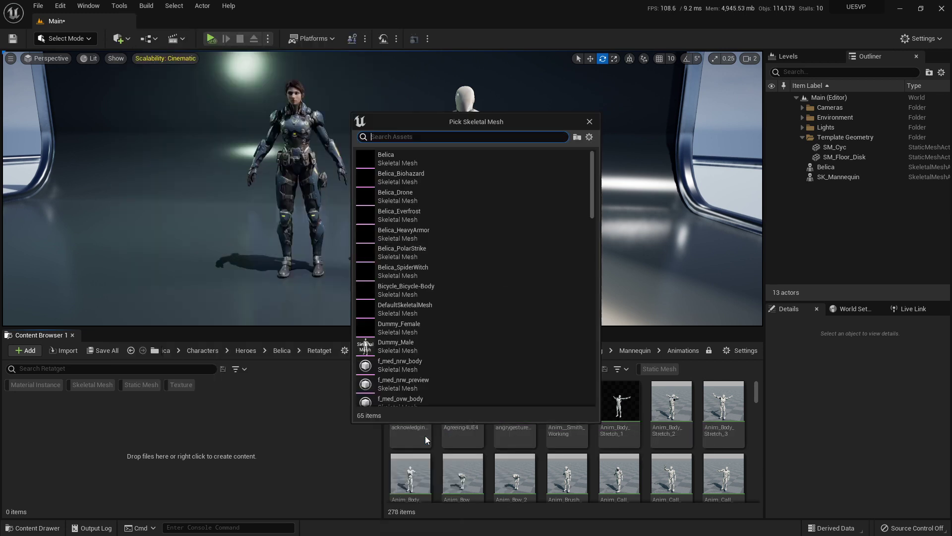
left_click(423, 435)
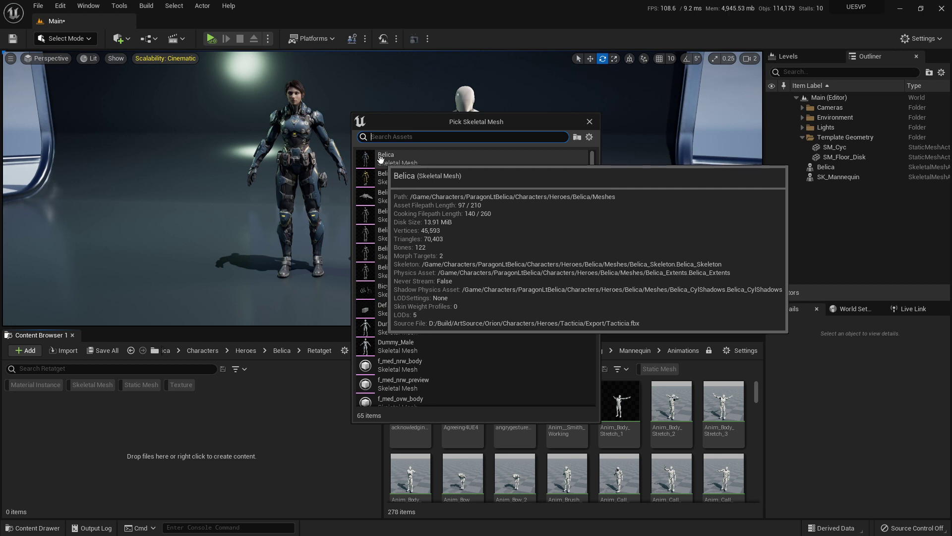
left_click(373, 158)
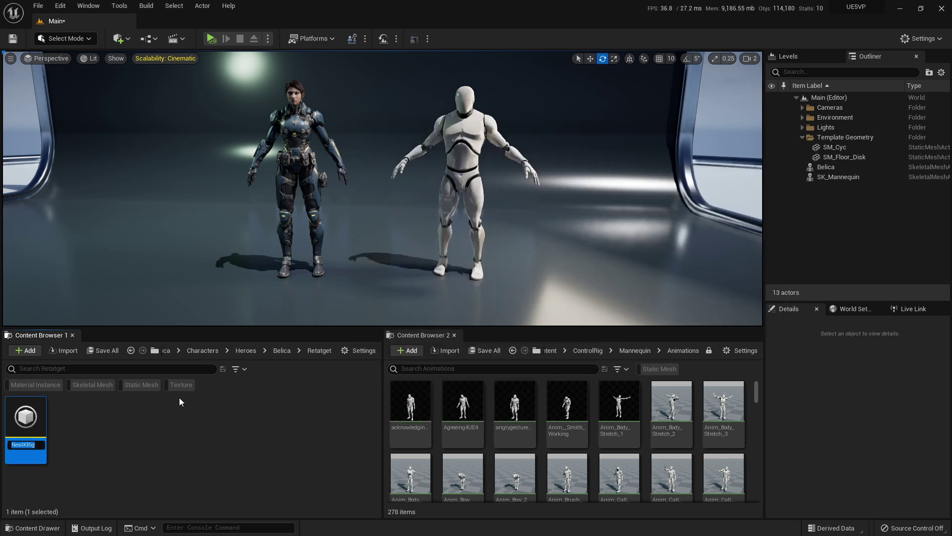
- Name the new IK Rig asset Belica_IKRig
key("Home")
key("Delete")
key("Delete")
key("Delete")
key("Delete")
type("Belica_")
key("Return")
- Create a second IK Rig asset in the same folder, searching for "contro" and picking the SK_Mannequin skeletal mesh
right_click(100, 445)
mouse_move(138, 218)
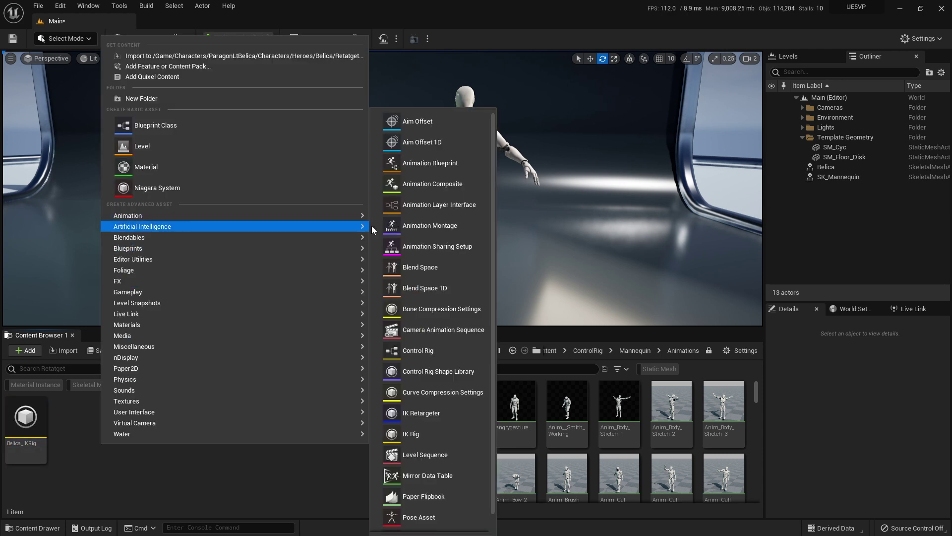
left_click(449, 412)
type("contro")
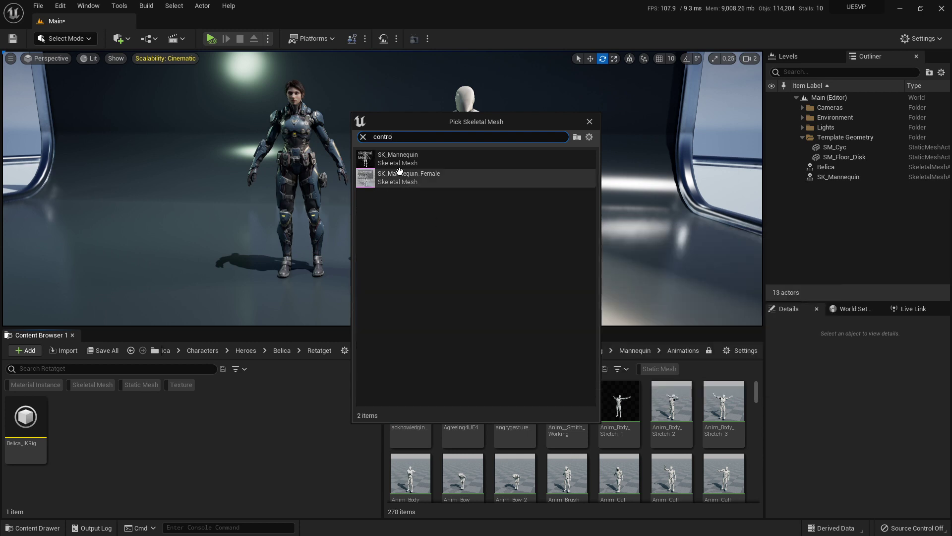
left_click(397, 158)
- Name the mannequin's IK Rig asset Control_IKRig
type("IKRig")
type("C")
type("ontrol")
type("_IKR")
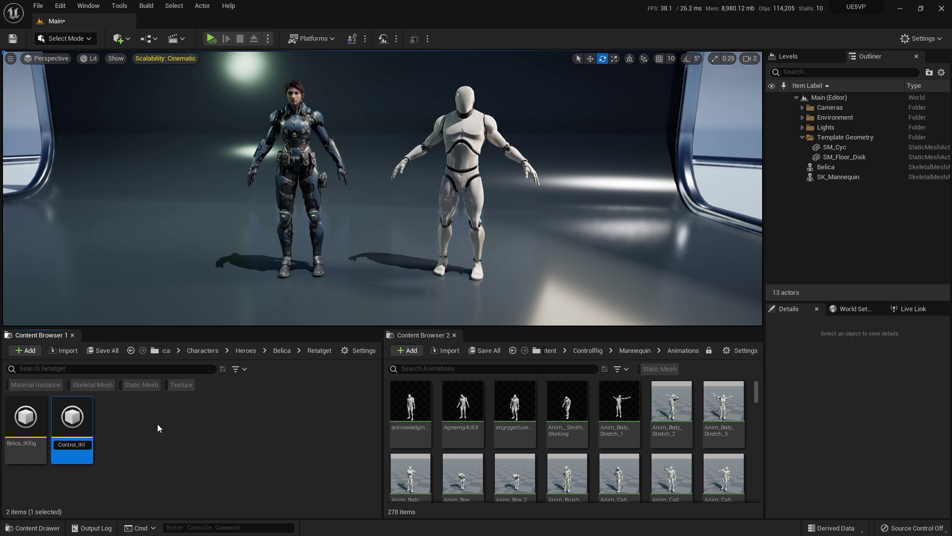
key("Return")
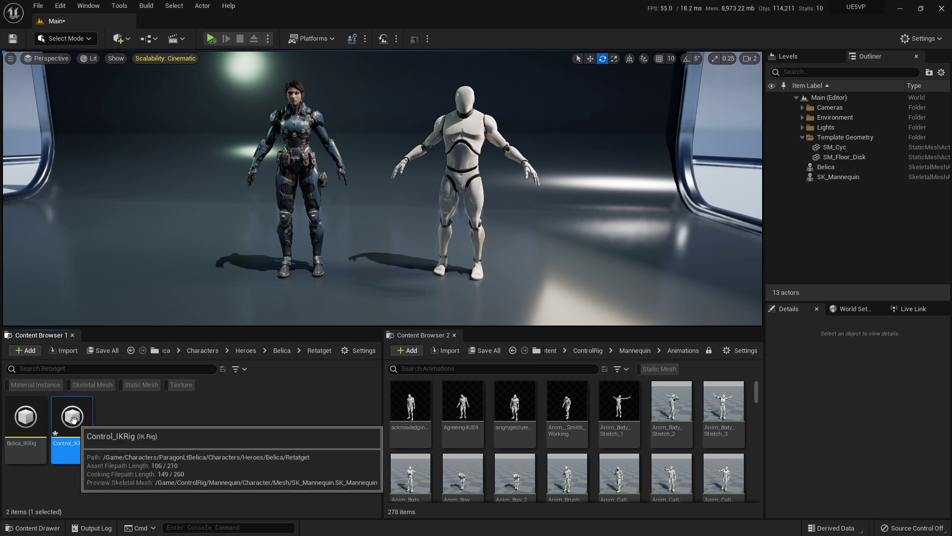
- Create an IK Retargeter asset that copies animation from Control_IKRig, keeping its default name
left_click(106, 427)
right_click(106, 427)
mouse_move(183, 196)
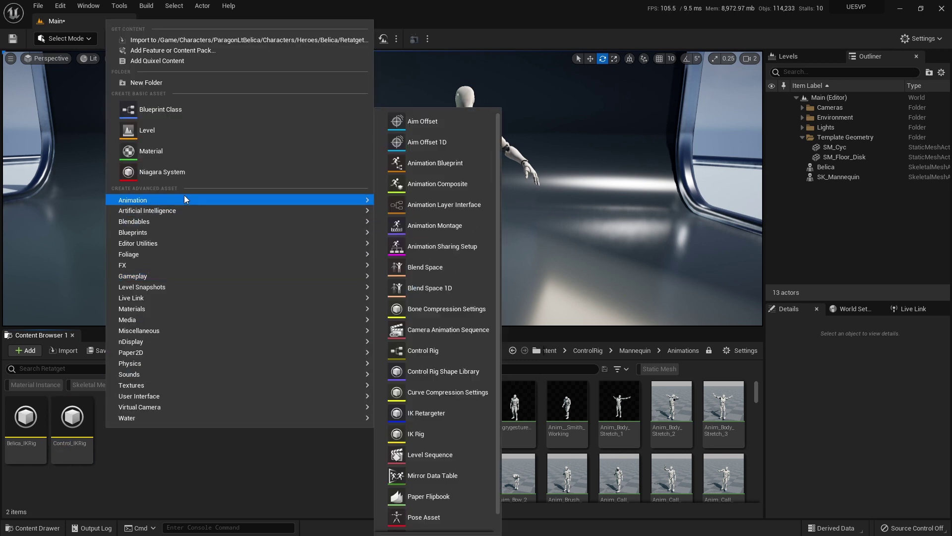
left_click(435, 414)
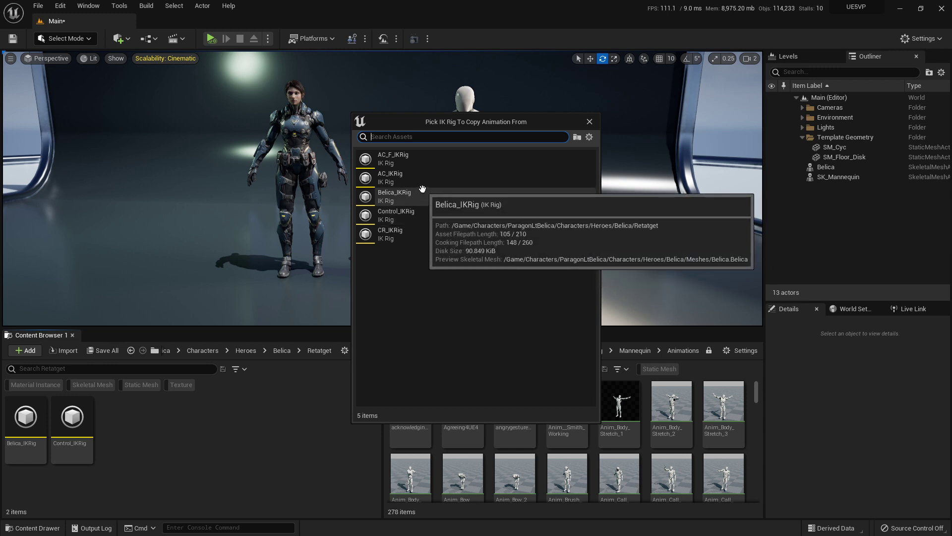
left_click(418, 218)
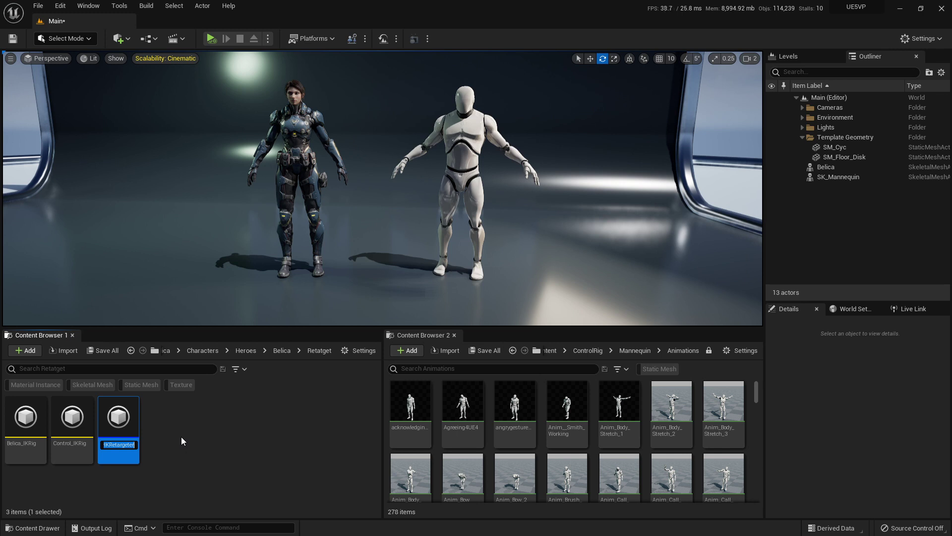
left_click(64, 406)
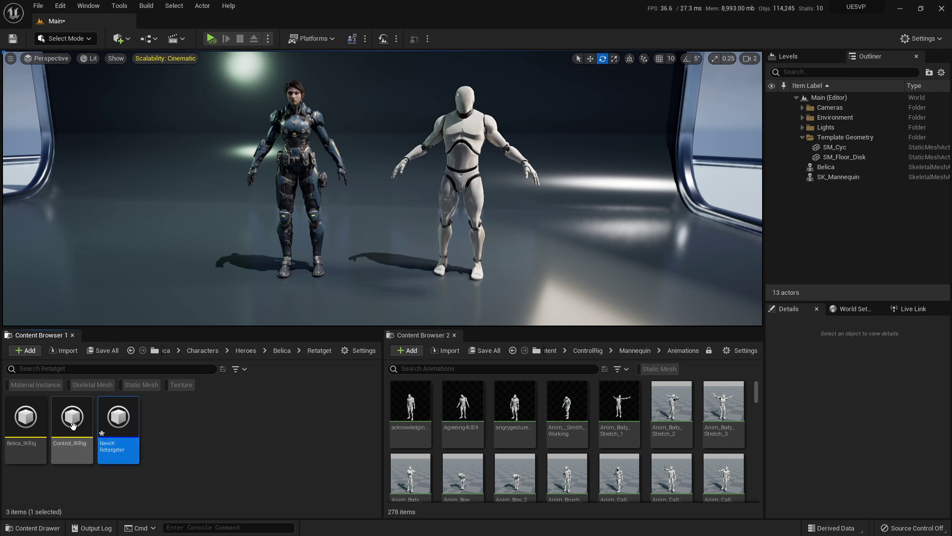
- Open the new IK Retargeter and set its Target IKRig Asset to Belica_IKRig
left_click(121, 409)
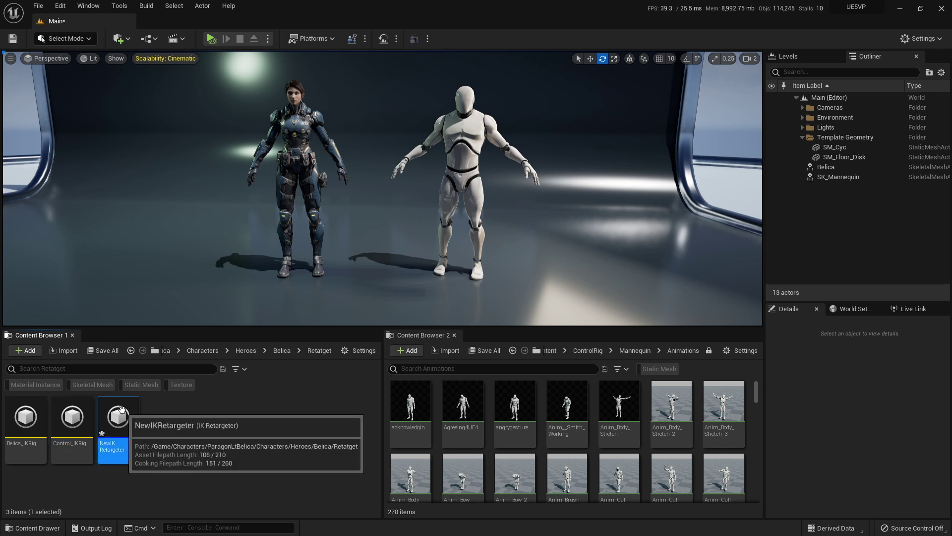
double_click(120, 409)
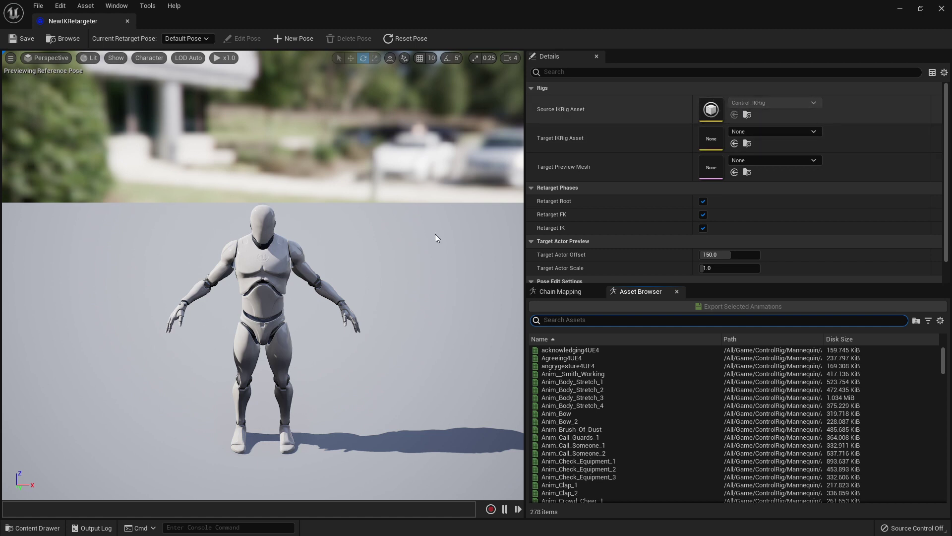
left_click(768, 132)
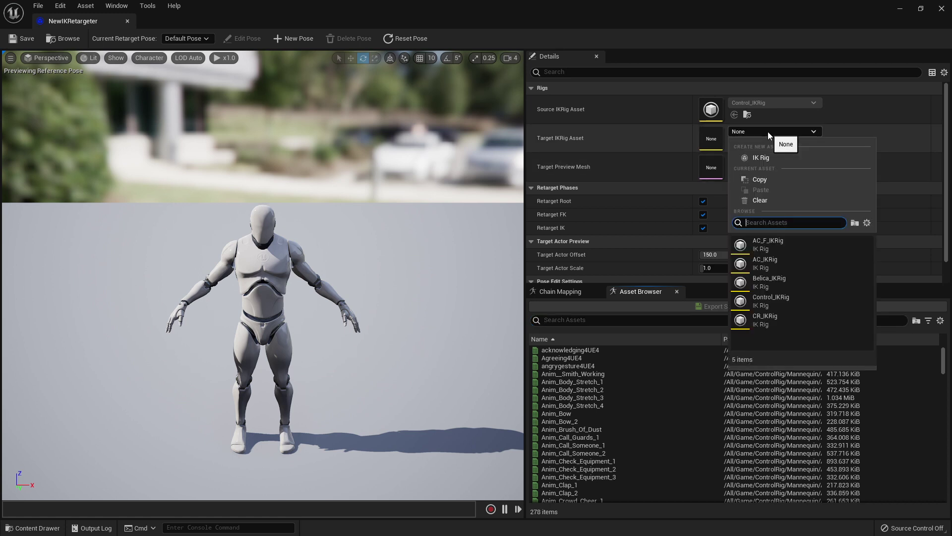
left_click(776, 281)
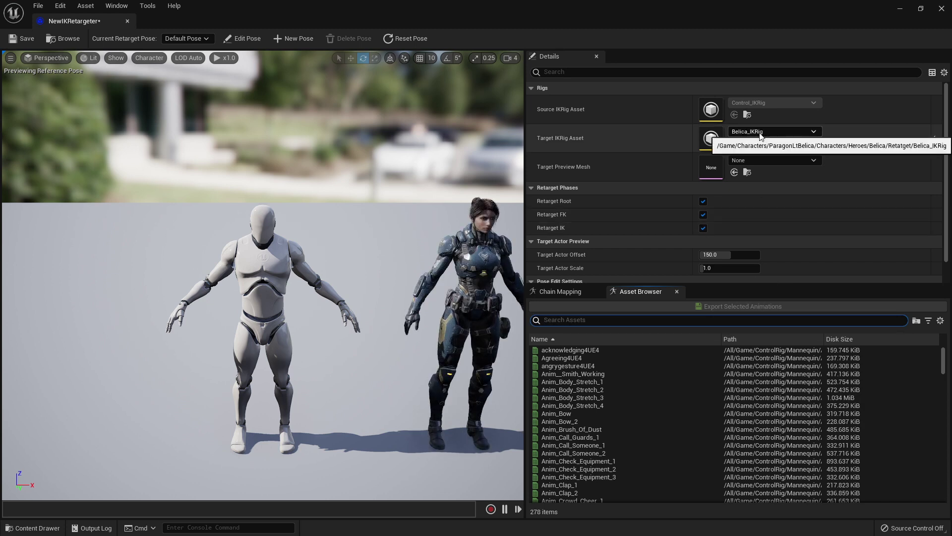
left_click_drag(442, 304, 442, 304)
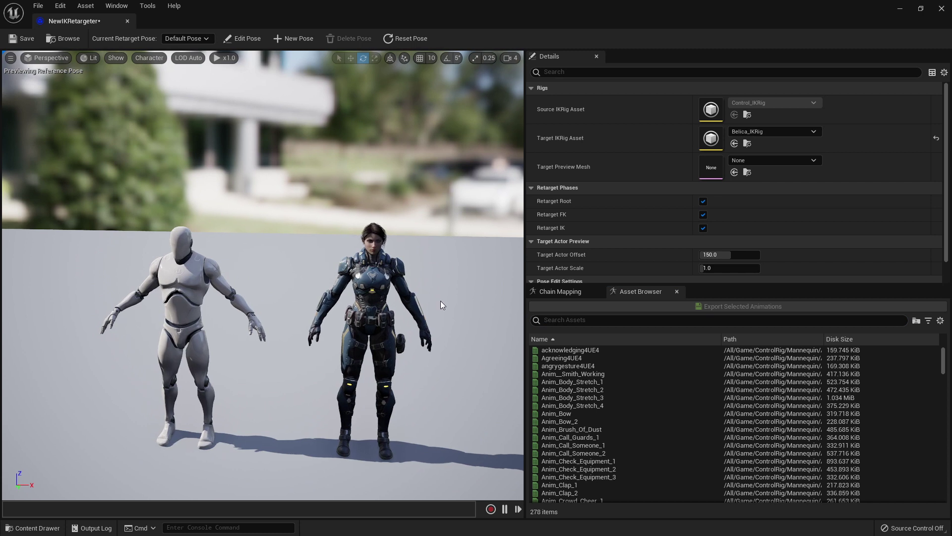
- Open the source and target IK Rigs from the retargeter in their own editors, and save the retargeter
double_click(714, 109)
left_click(75, 21)
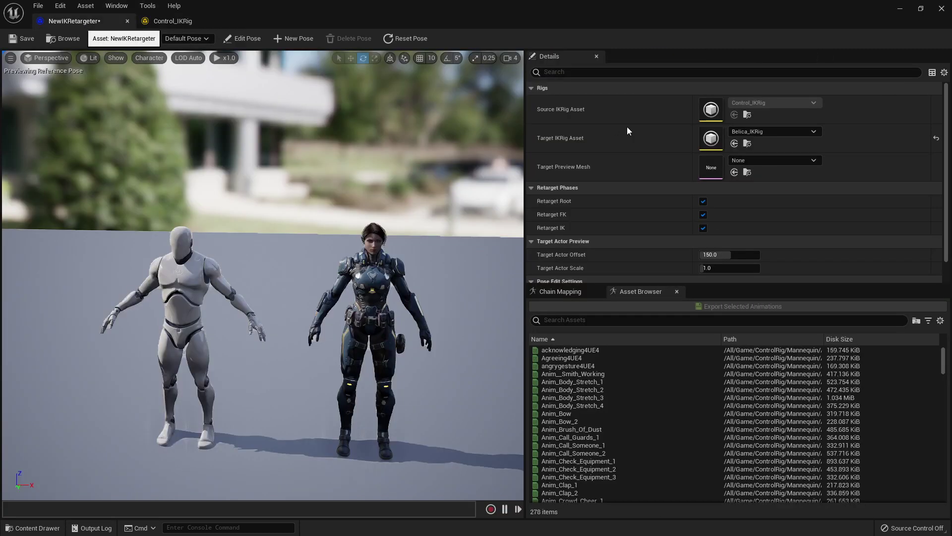
double_click(718, 138)
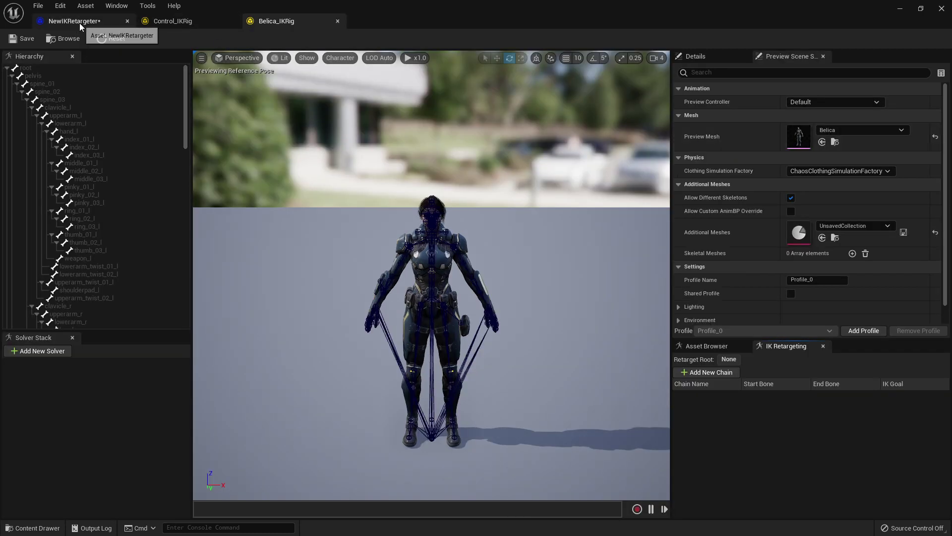
left_click(66, 20)
left_click(22, 43)
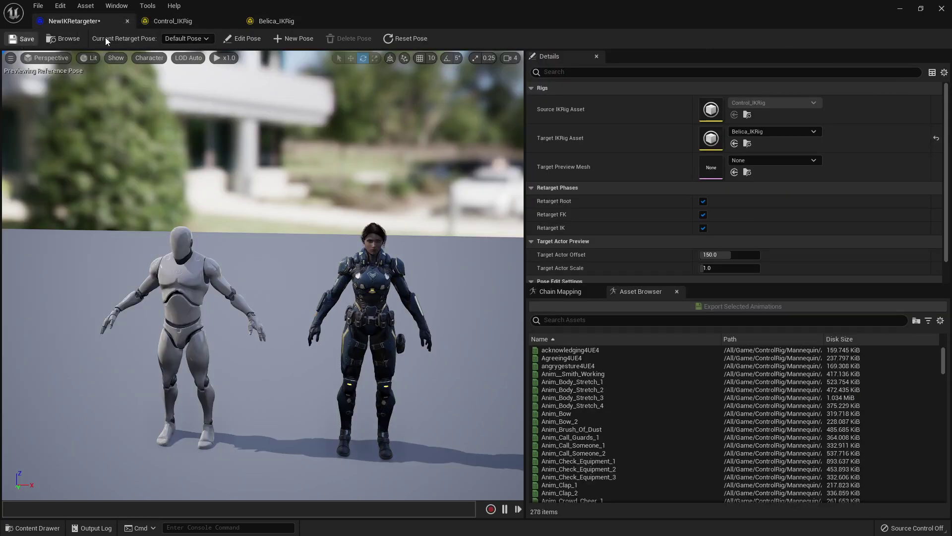
- Set the pelvis bone as the retarget root in Control_IKRig and save the rig
left_click(191, 21)
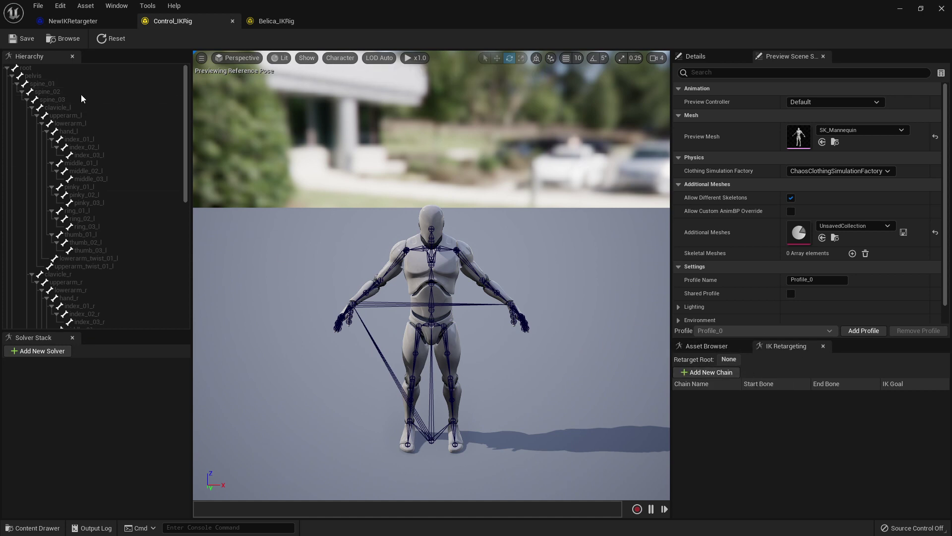
left_click(33, 69)
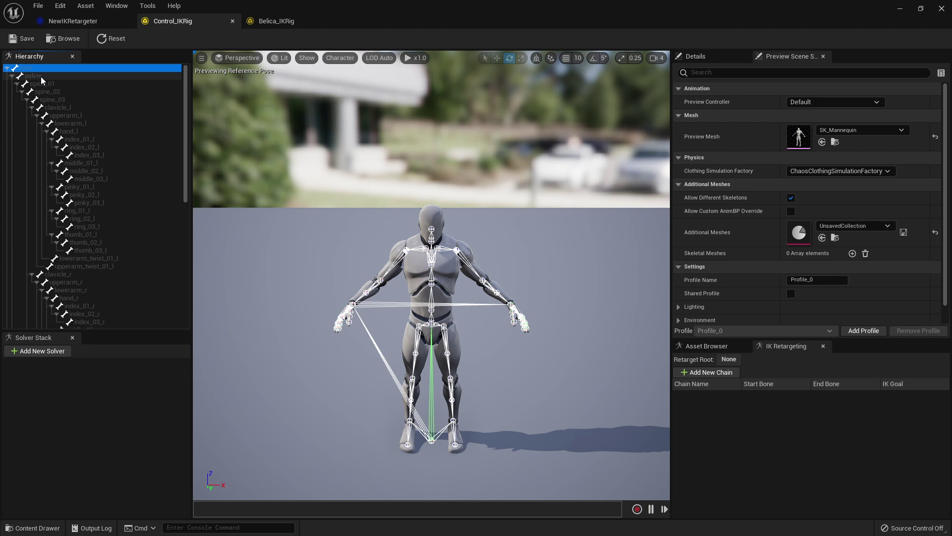
left_click(44, 77)
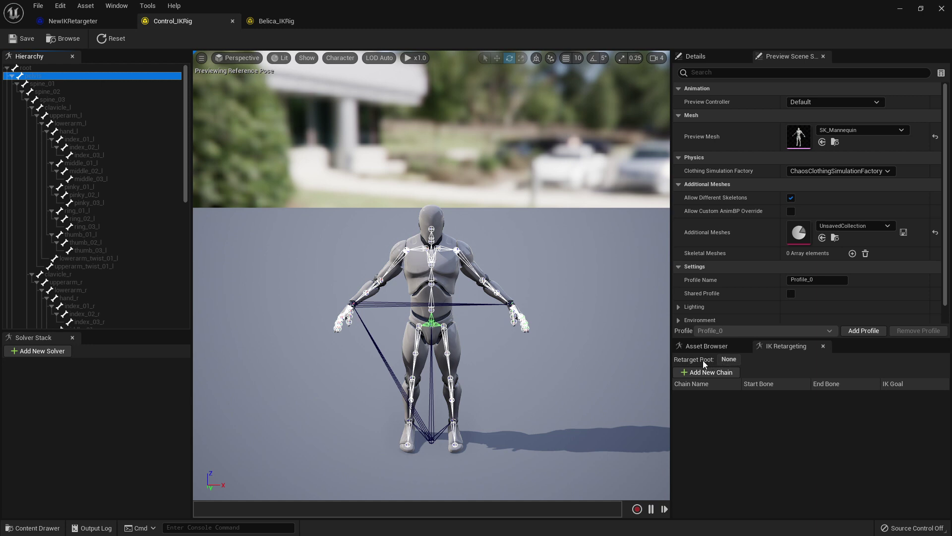
right_click(40, 77)
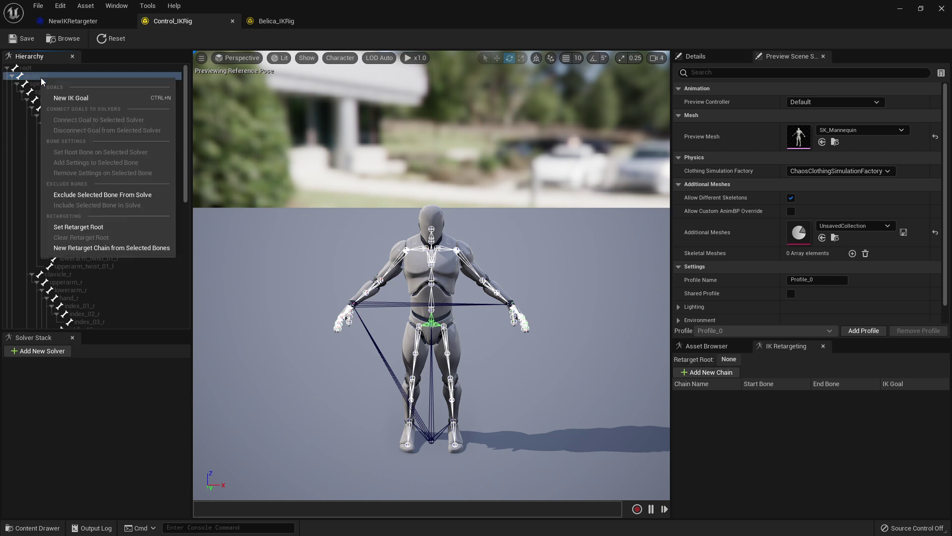
left_click(99, 227)
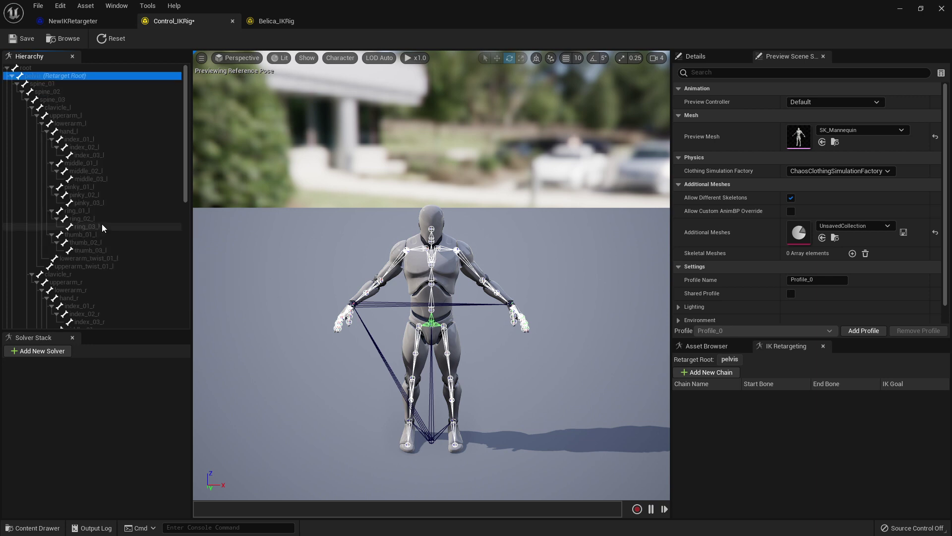
left_click(23, 40)
- Set the pelvis bone as the retarget root in Belica_IKRig and save the rig
left_click(272, 20)
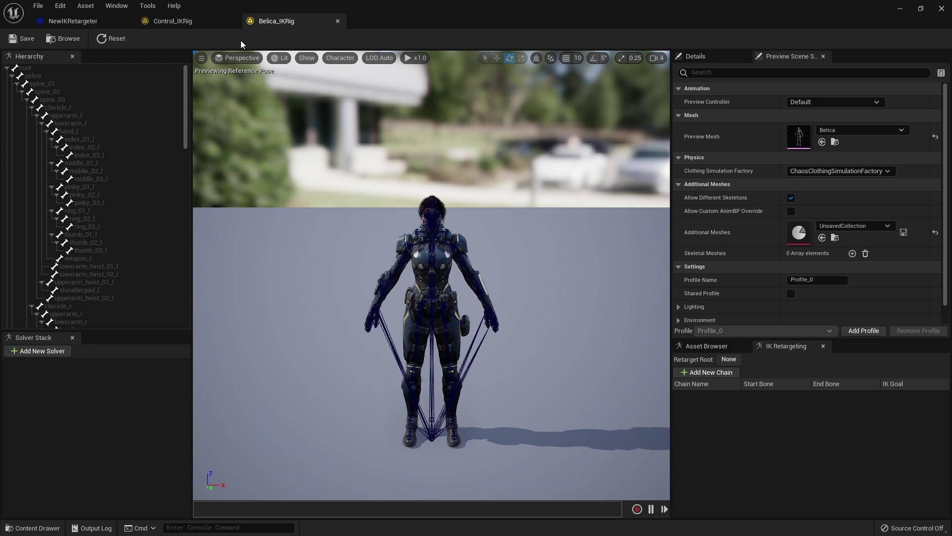
right_click(48, 76)
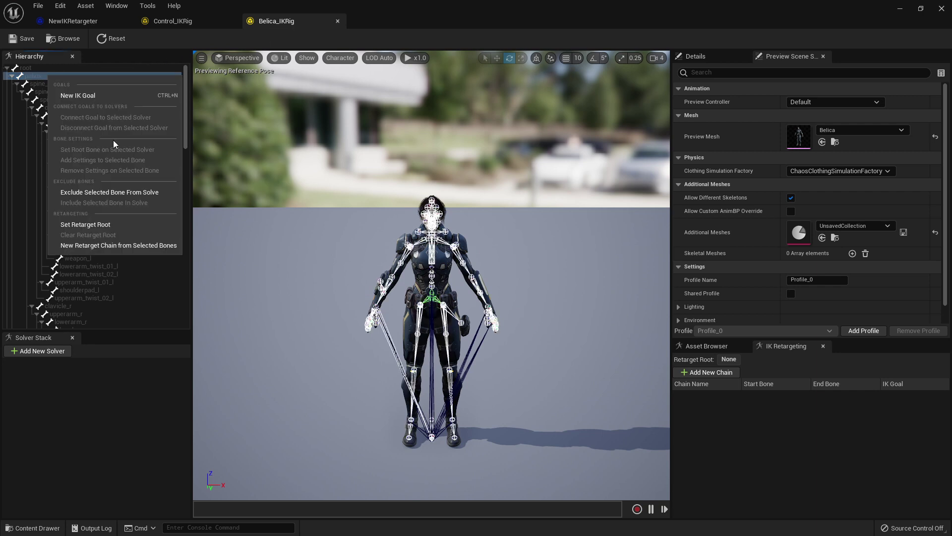
left_click(101, 225)
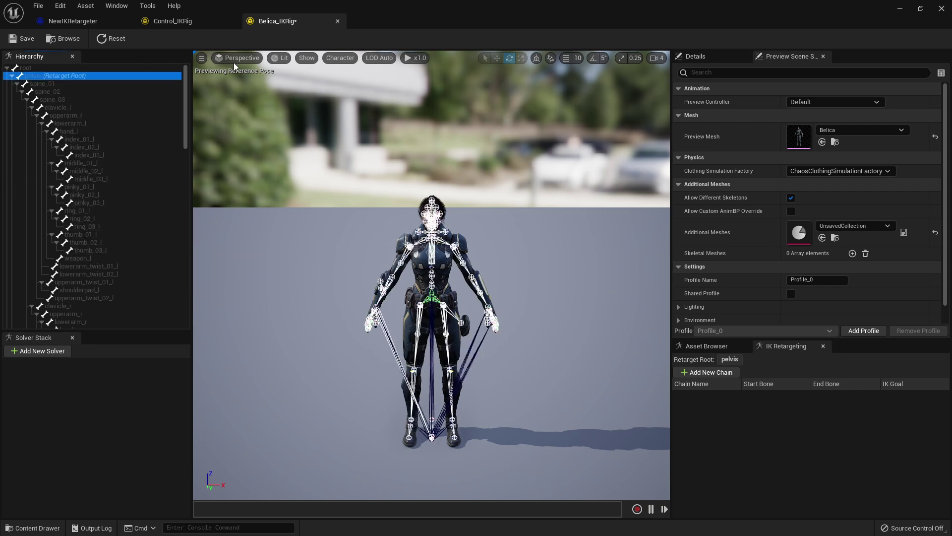
left_click(24, 40)
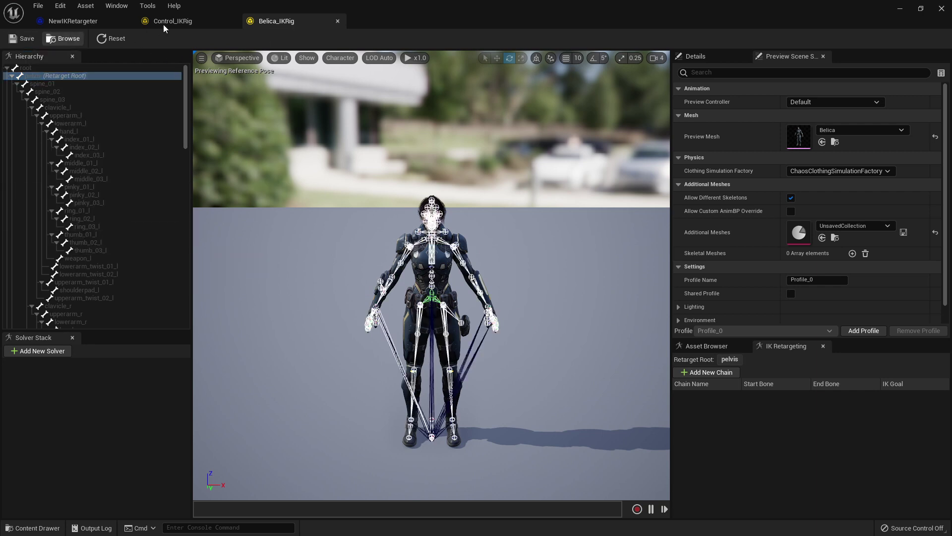
- Preview the Anim__Smith_Working animation on both characters in NewIKRetargeter
left_click(84, 21)
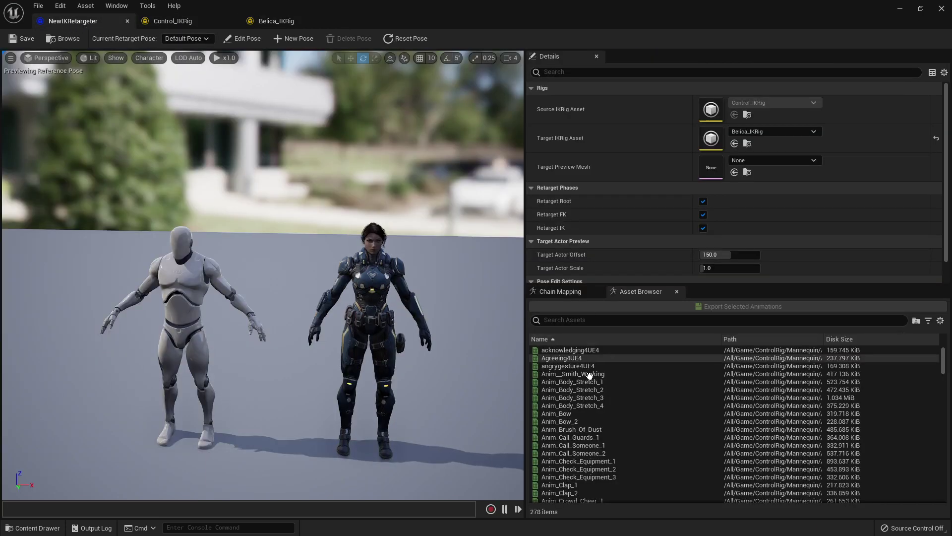
left_click(608, 373)
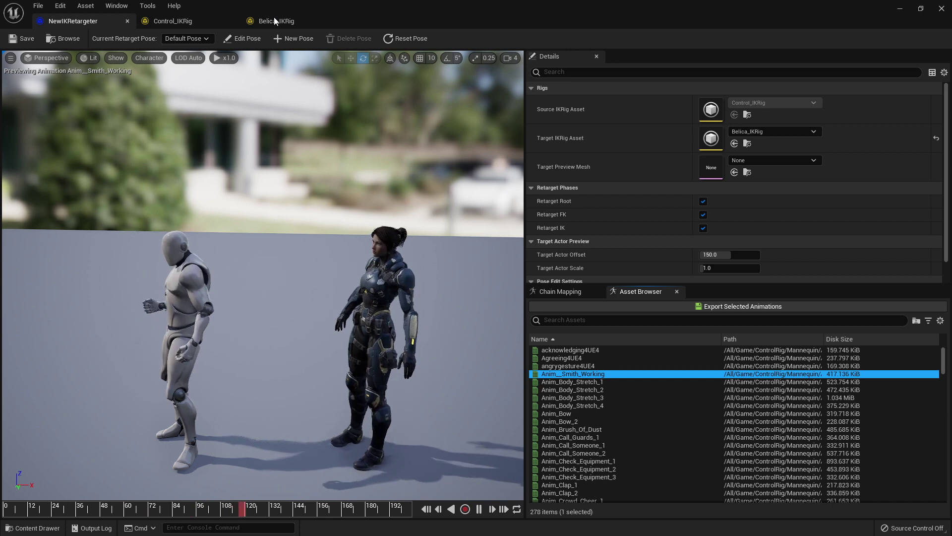
- In Control_IKRig, create a retarget chain for the spine from spine_01 to spine_03, keeping the suggested chain name
left_click(199, 17)
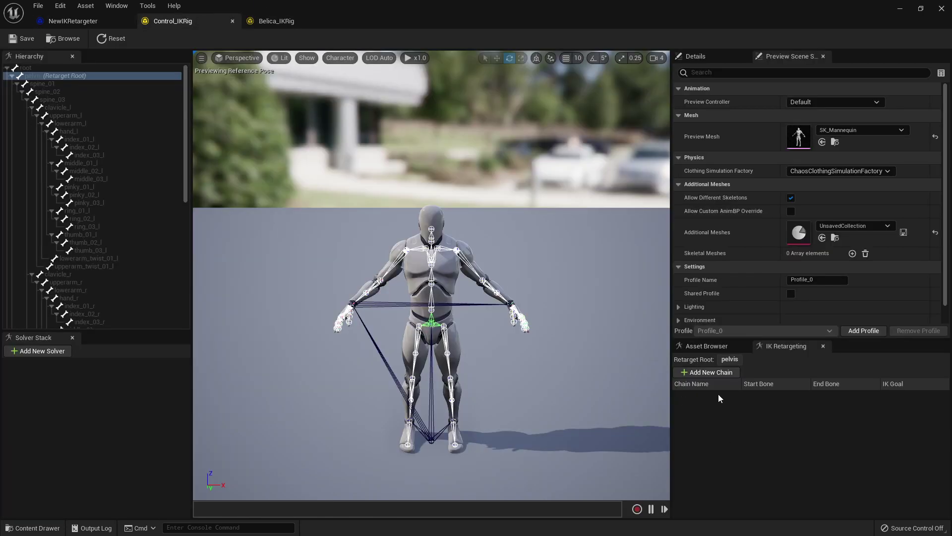
left_click(60, 85)
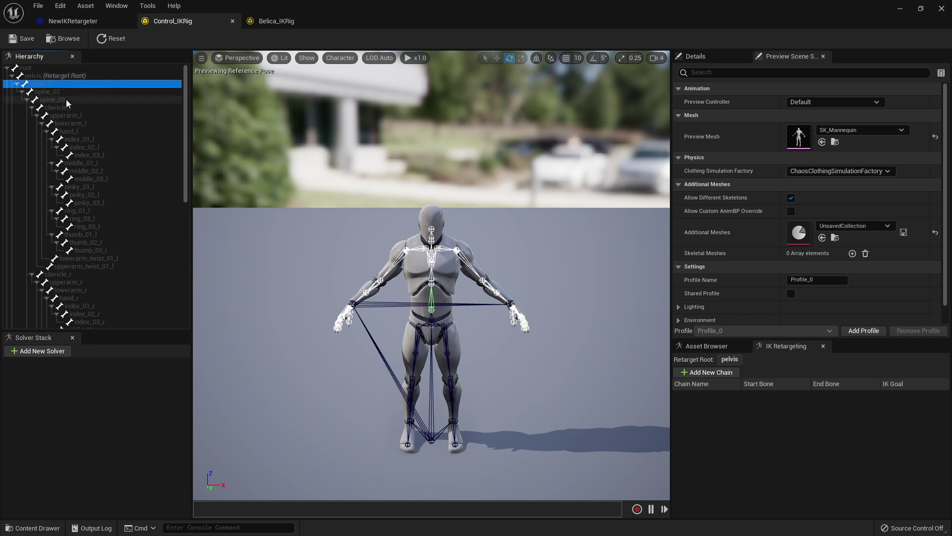
left_click(66, 99, "shift")
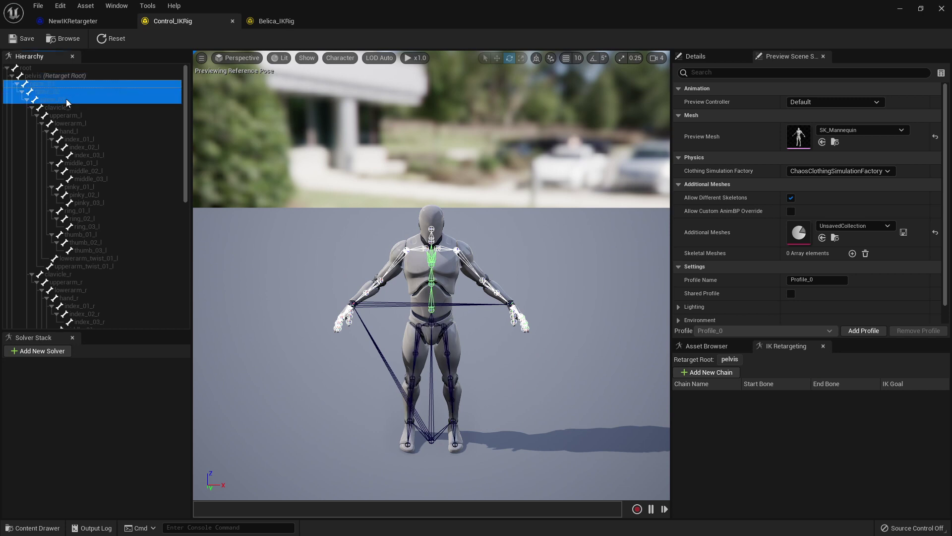
right_click(66, 99)
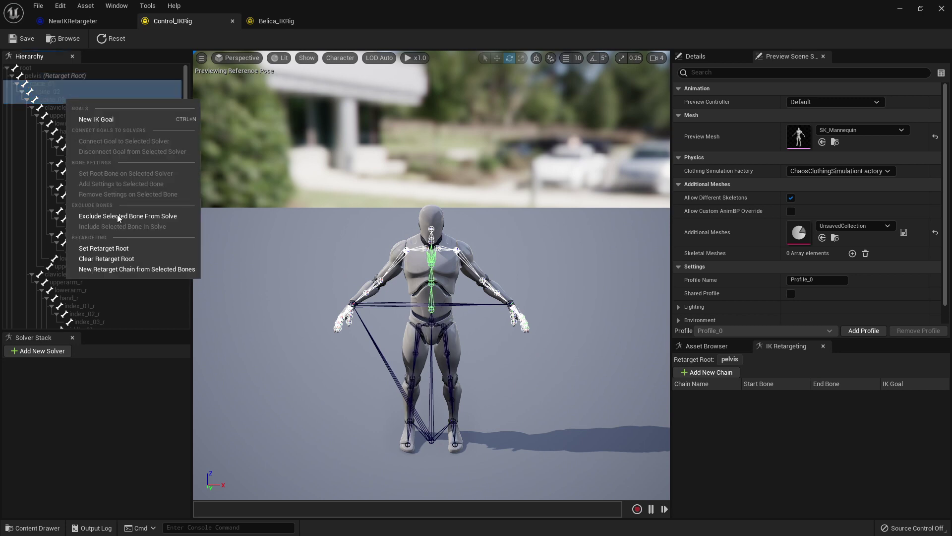
left_click(137, 269)
left_click(536, 332)
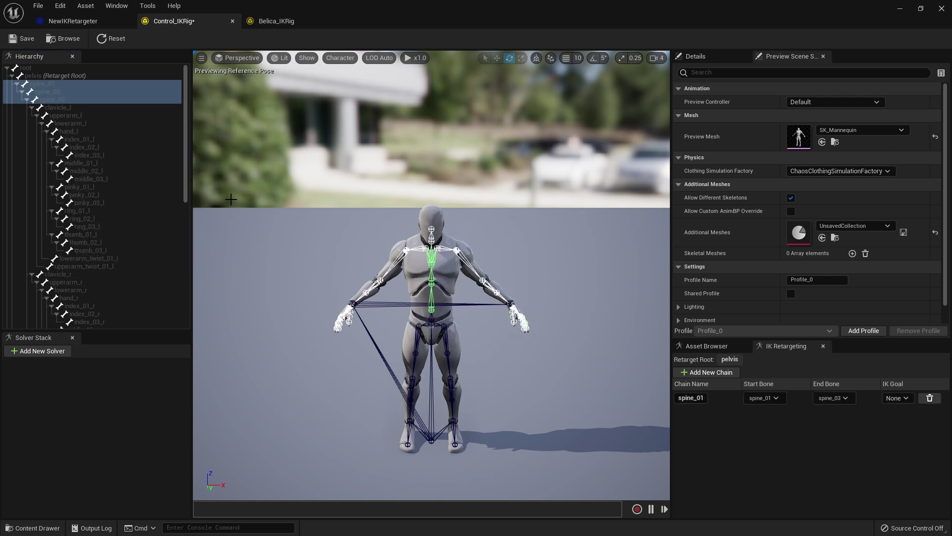
- Create a left arm retarget chain in Control_IKRig from clavicle_l to hand_l
left_click(46, 107)
left_click(85, 132, "shift")
right_click(85, 134)
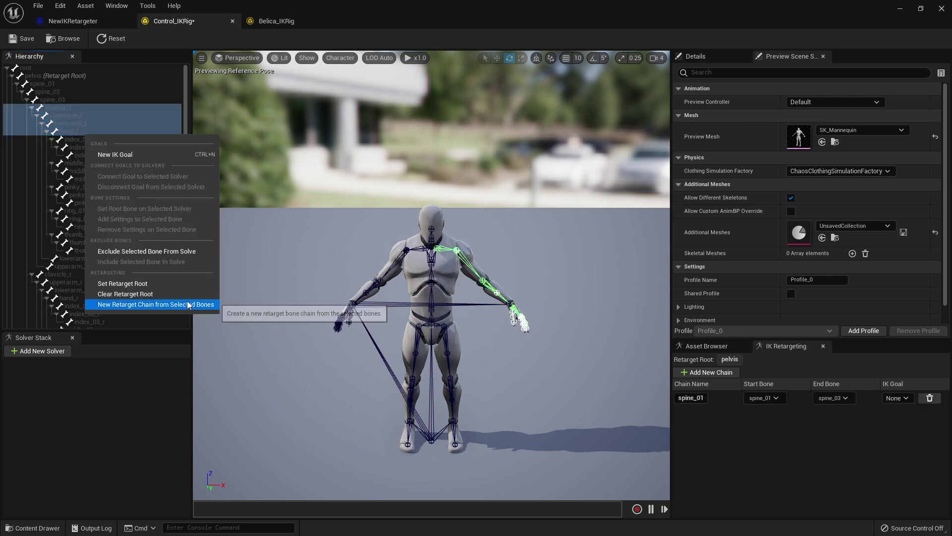
left_click(137, 304)
left_click(537, 330)
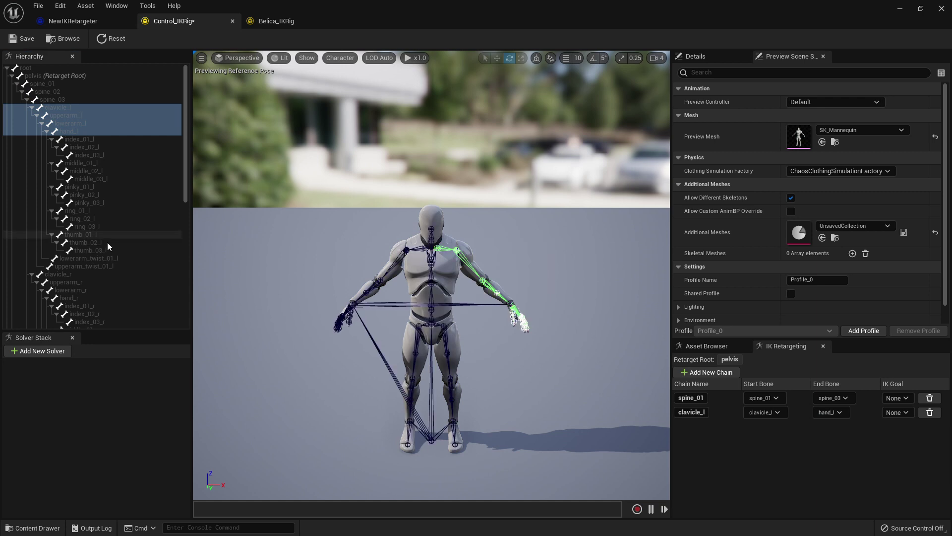
- Create a right arm retarget chain in Control_IKRig from clavicle_r to hand_r
left_click(57, 274)
left_click(81, 298, "shift")
right_click(80, 299)
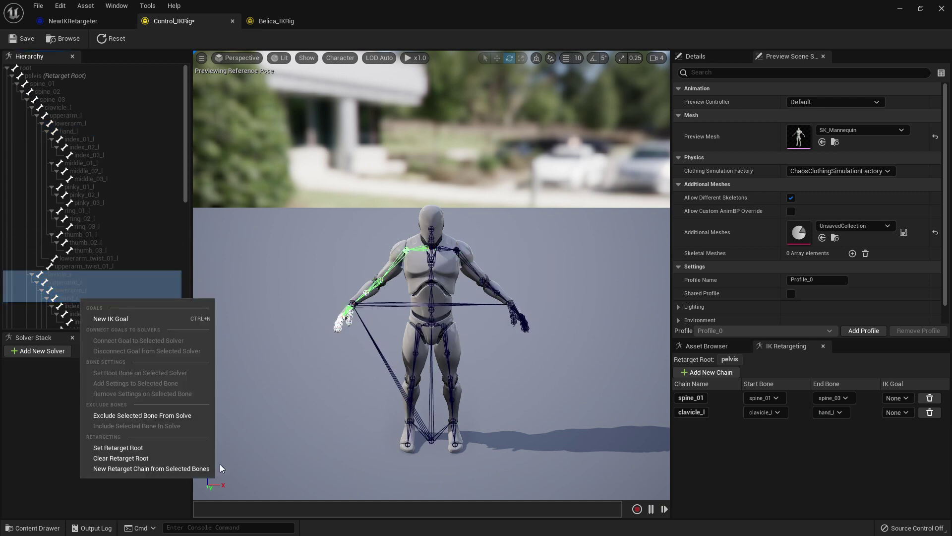
left_click(204, 468)
left_click(537, 331)
- Create a head retarget chain in Control_IKRig from neck_01 to head
scroll(124, 268, "down", 3)
scroll(123, 265, "down", 6)
left_click(49, 234)
left_click(57, 218)
left_click(59, 227, "shift")
right_click(59, 227)
left_click(139, 398)
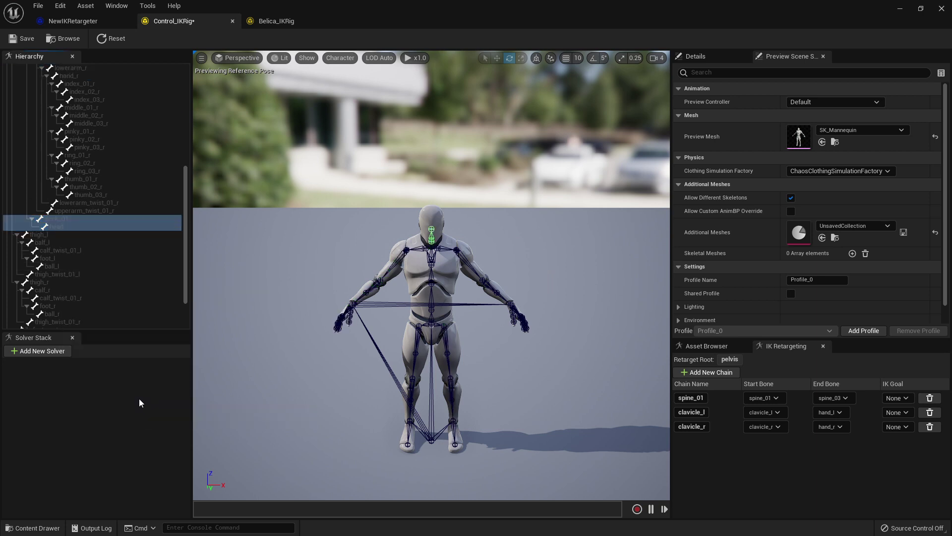
left_click(538, 331)
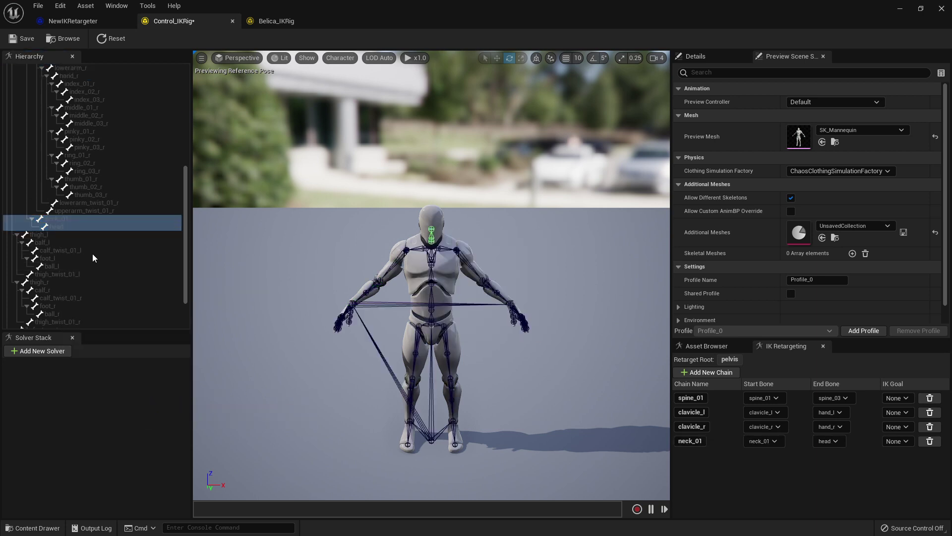
- Create a left leg retarget chain in Control_IKRig from thigh_l to ball_l, leaving out the calf twist bone
left_click(45, 235)
left_click(46, 242, "shift")
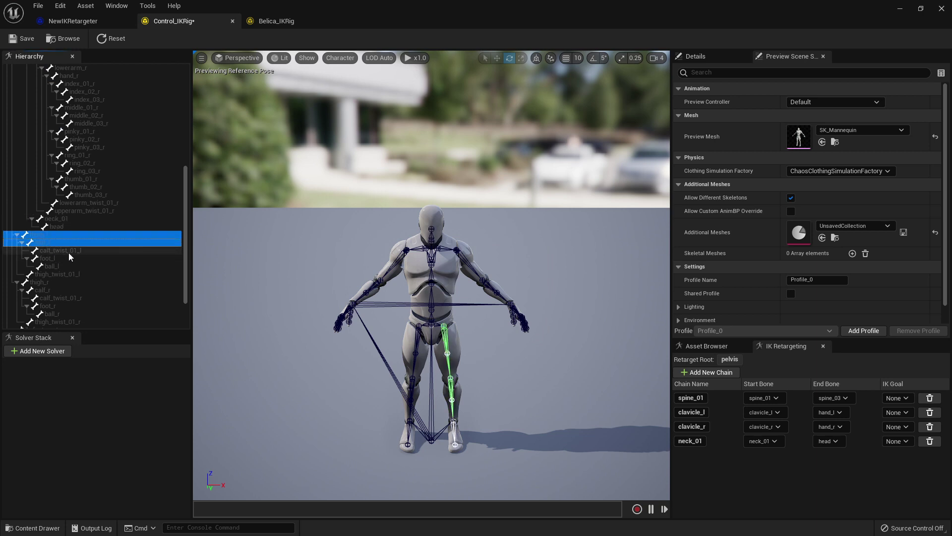
left_click(50, 259, "ctrl")
right_click(58, 268)
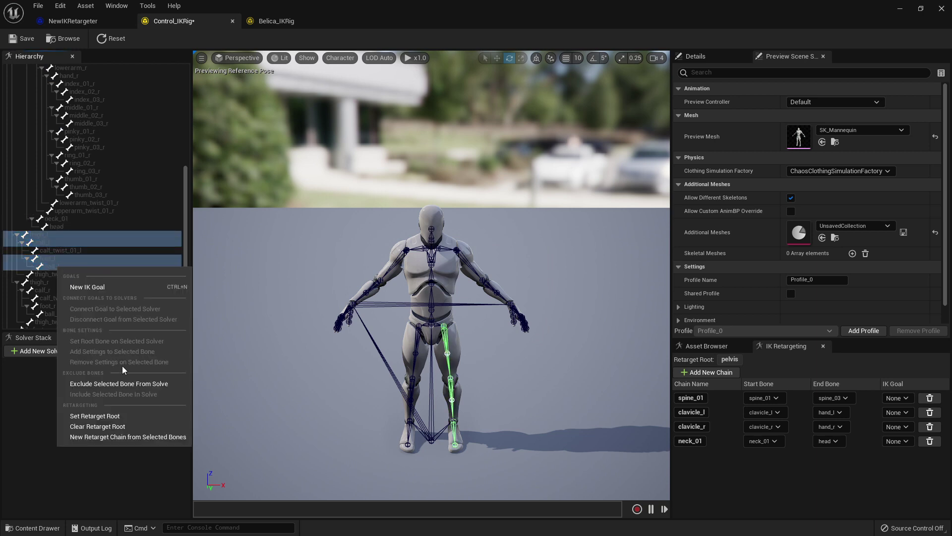
left_click(146, 438)
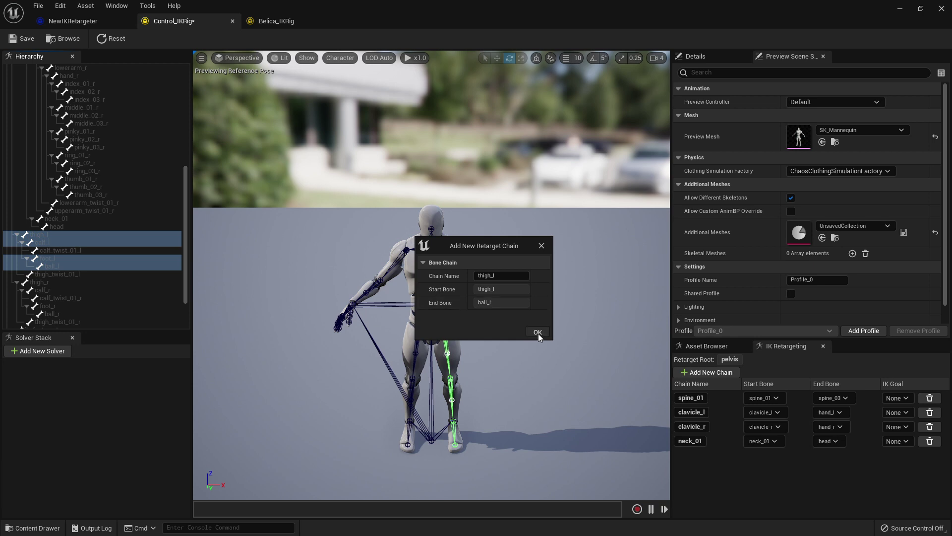
left_click(537, 332)
- Create a right leg retarget chain from thigh_r to ball_r without the calf twist bone, and save Control_IKRig
left_click(44, 282)
left_click(58, 291, "ctrl")
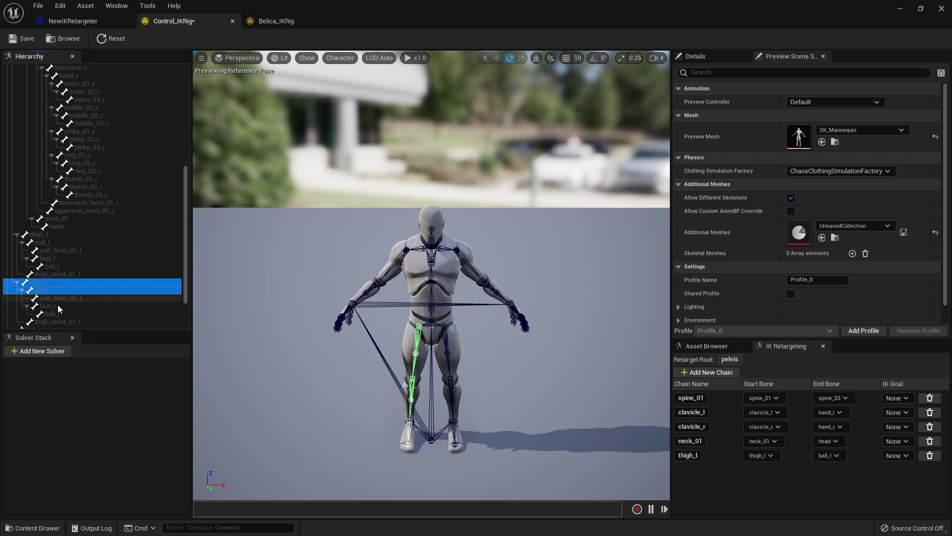
left_click(56, 305, "ctrl")
left_click(58, 314, "ctrl")
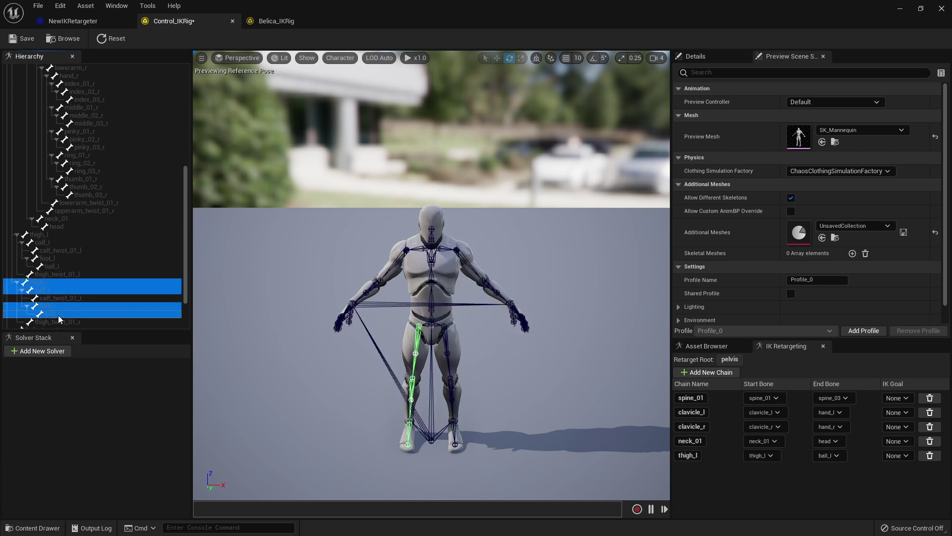
right_click(58, 315)
left_click(149, 485)
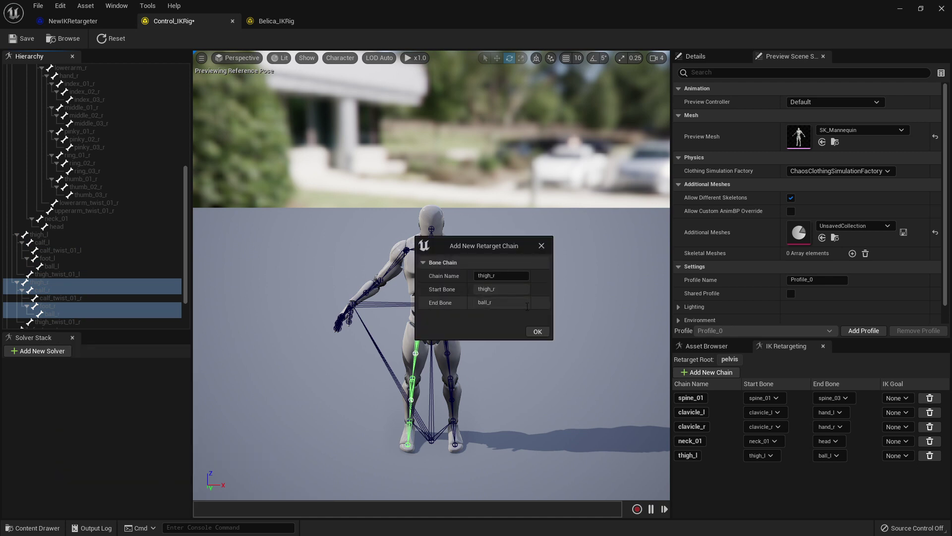
left_click(538, 331)
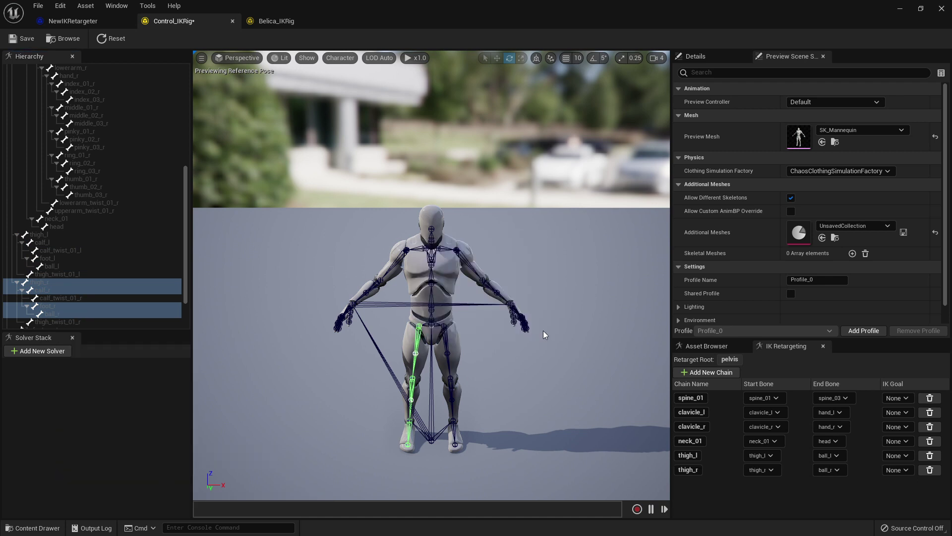
scroll(146, 240, "down", 3)
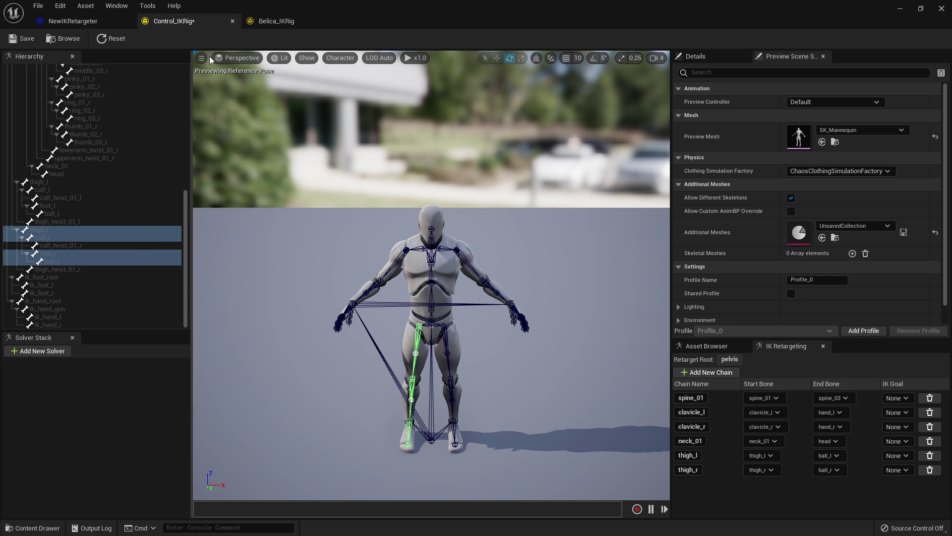
left_click(22, 39)
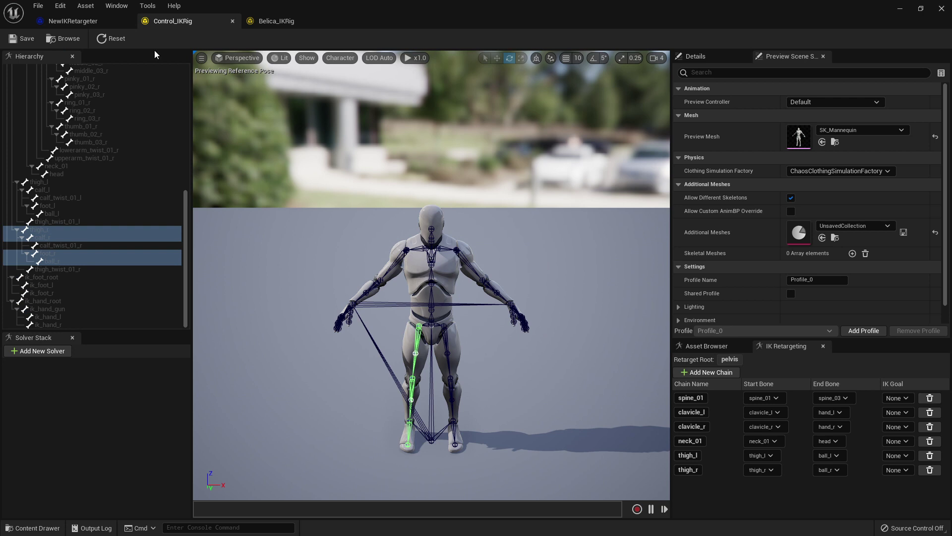
- Place Belica_IKRig ahead of Control_IKRig among the open editors and create its spine retarget chain from spine_01 to spine_03
left_click(273, 25)
left_click_drag(291, 22, 168, 23)
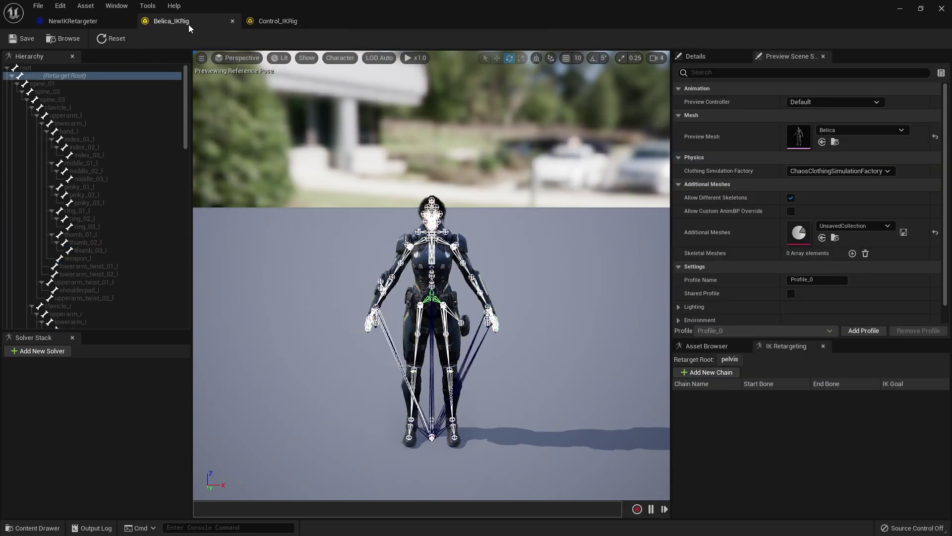
left_click(52, 83)
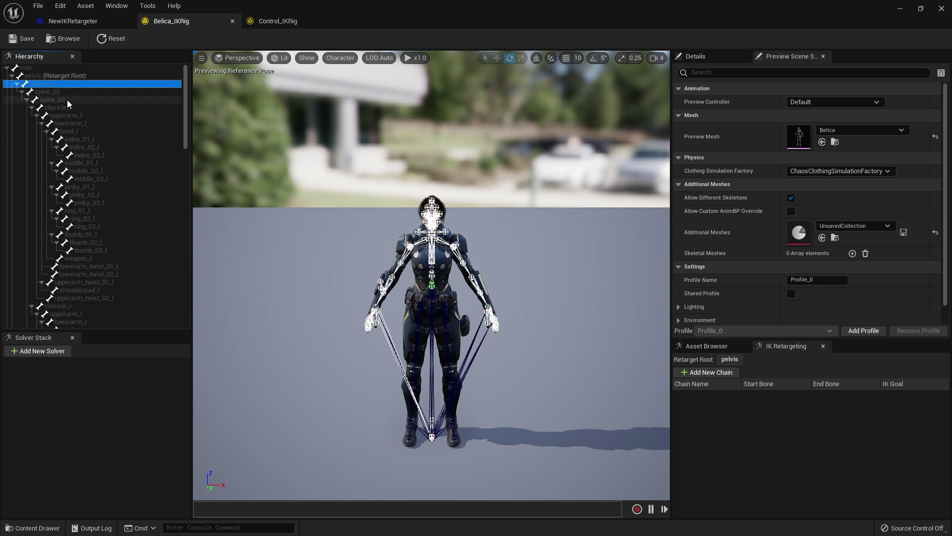
left_click(67, 100, "shift")
right_click(67, 99)
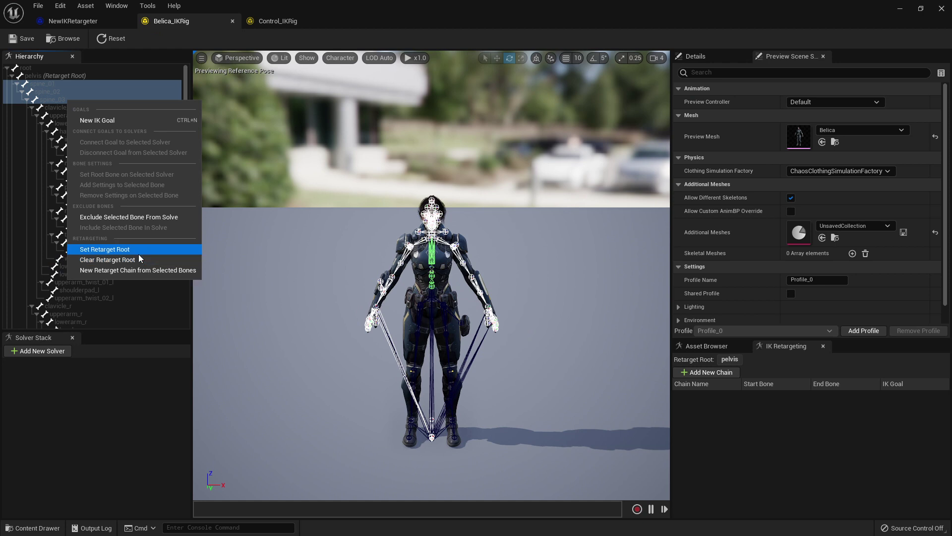
left_click(148, 271)
left_click(537, 334)
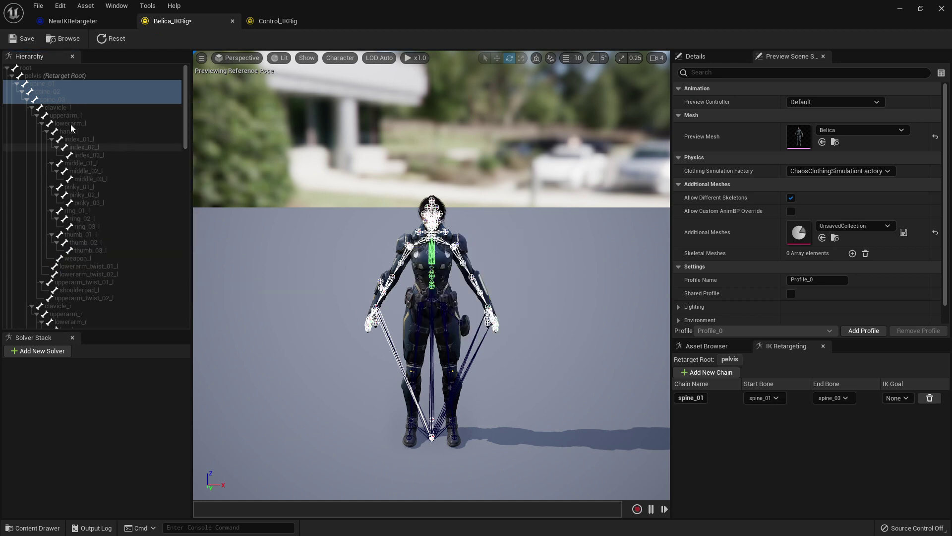
- Create a left arm retarget chain in Belica_IKRig from clavicle_l to hand_l
left_click(61, 109)
left_click(82, 132, "shift")
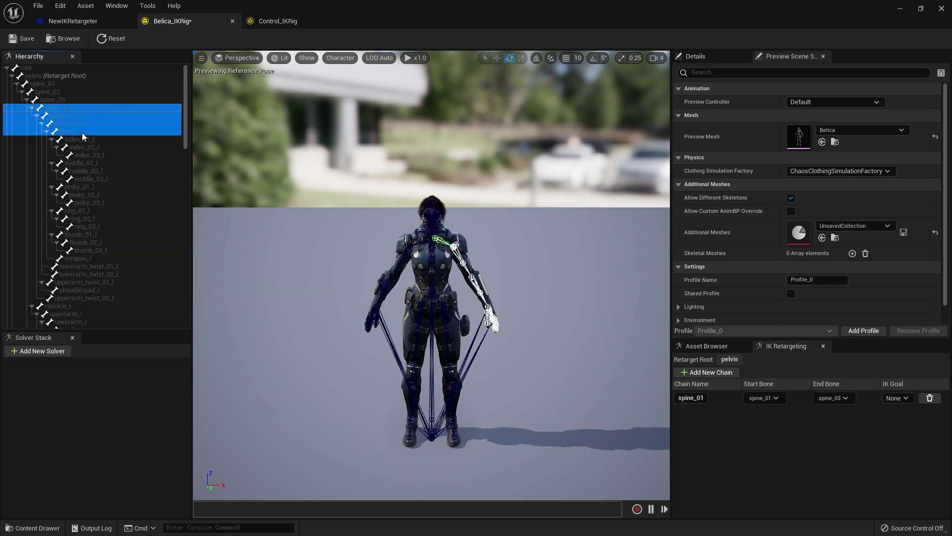
right_click(83, 135)
left_click(158, 302)
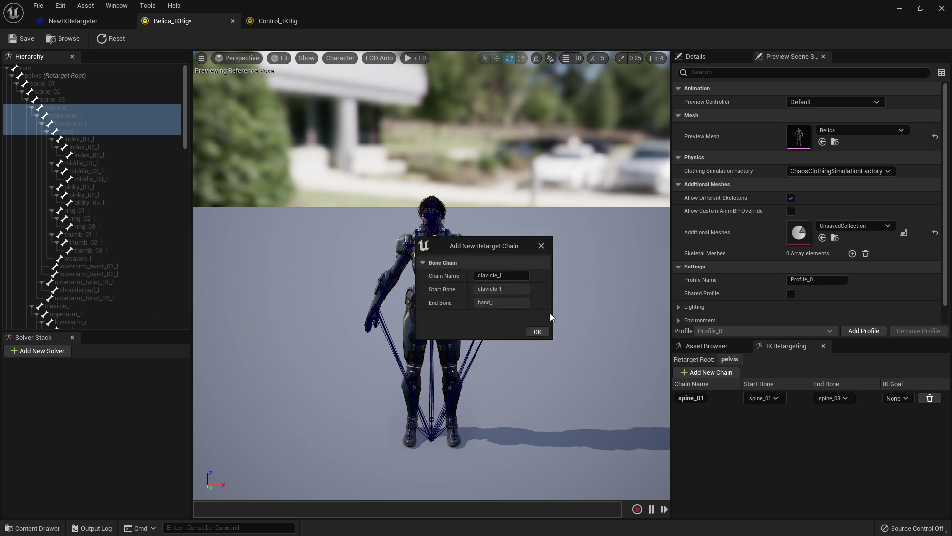
left_click(536, 332)
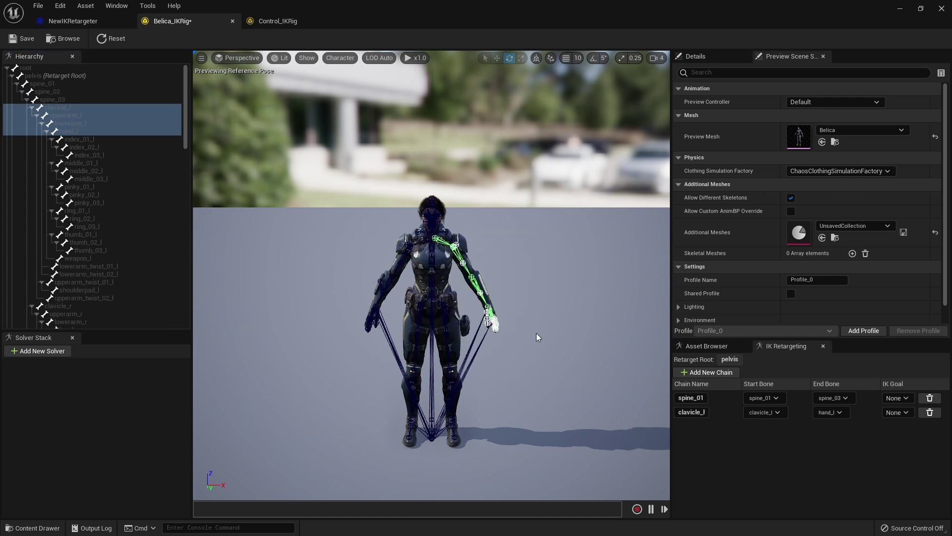
- Create a right arm retarget chain in Belica_IKRig from clavicle_r to hand_r
left_click(65, 306)
scroll(86, 280, "down", 3)
left_click(82, 265, "shift")
right_click(82, 264)
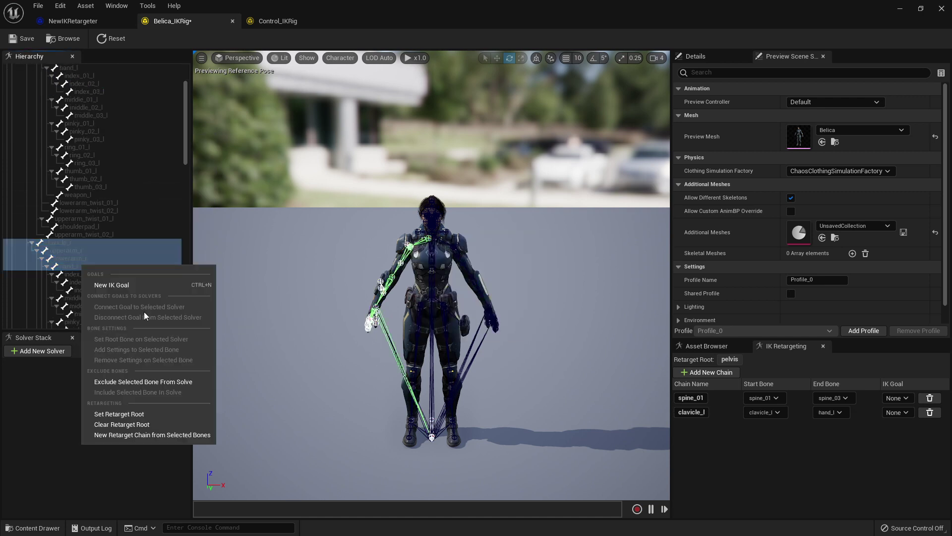
left_click(188, 432)
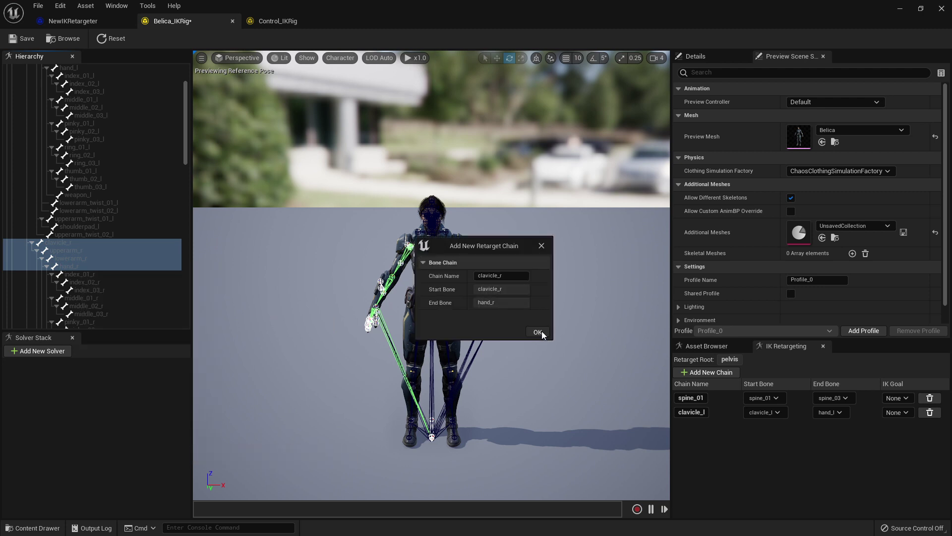
left_click(538, 332)
- Create a head retarget chain in Belica_IKRig from neck_01 through neck_02 to head
scroll(90, 267, "down", 10)
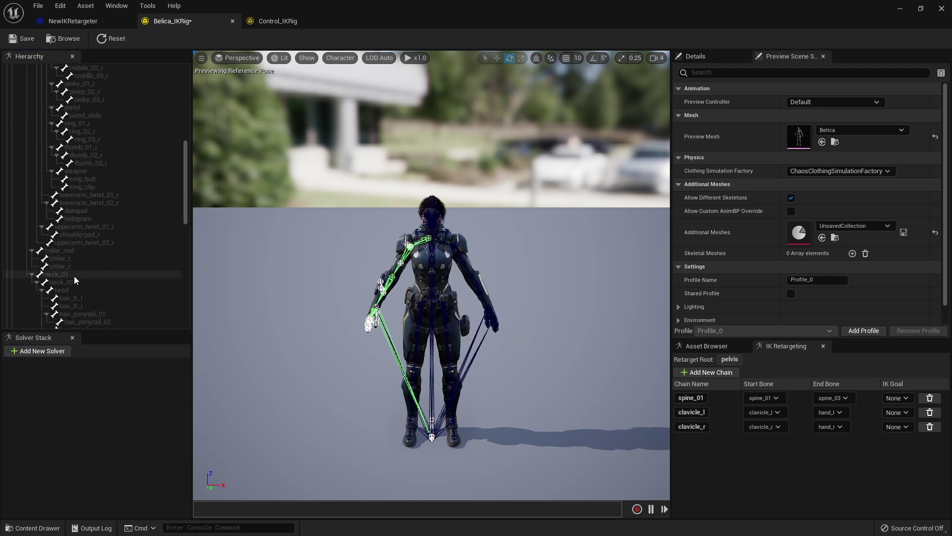
left_click(68, 275)
left_click(73, 291, "shift")
right_click(72, 290)
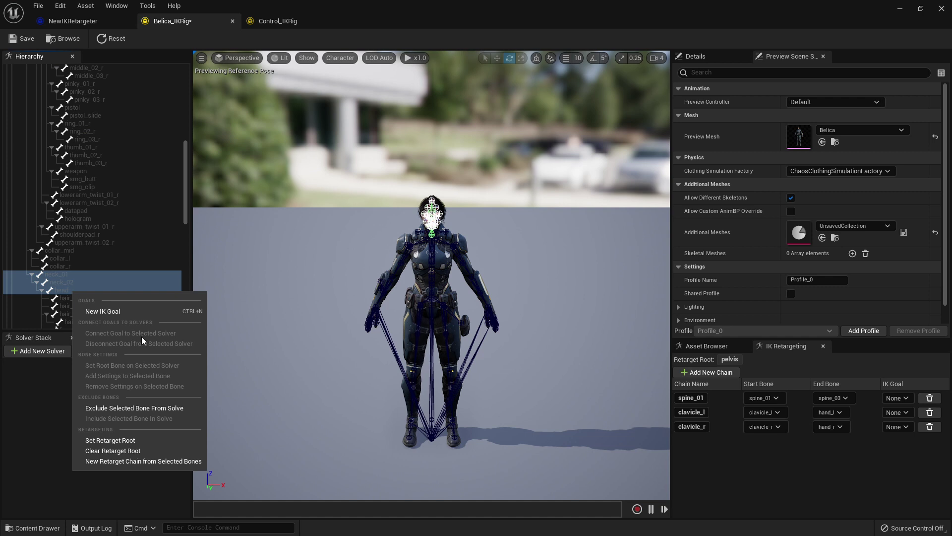
left_click(187, 462)
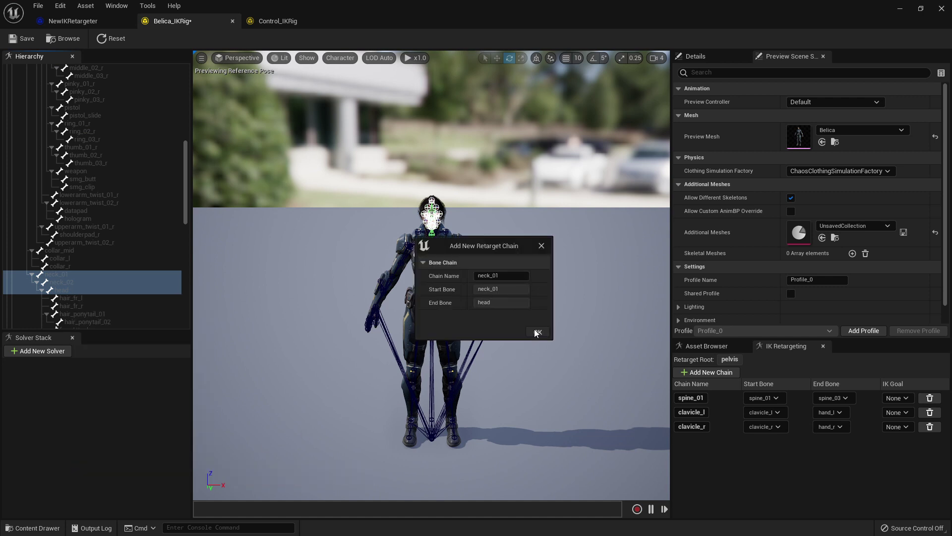
left_click(538, 332)
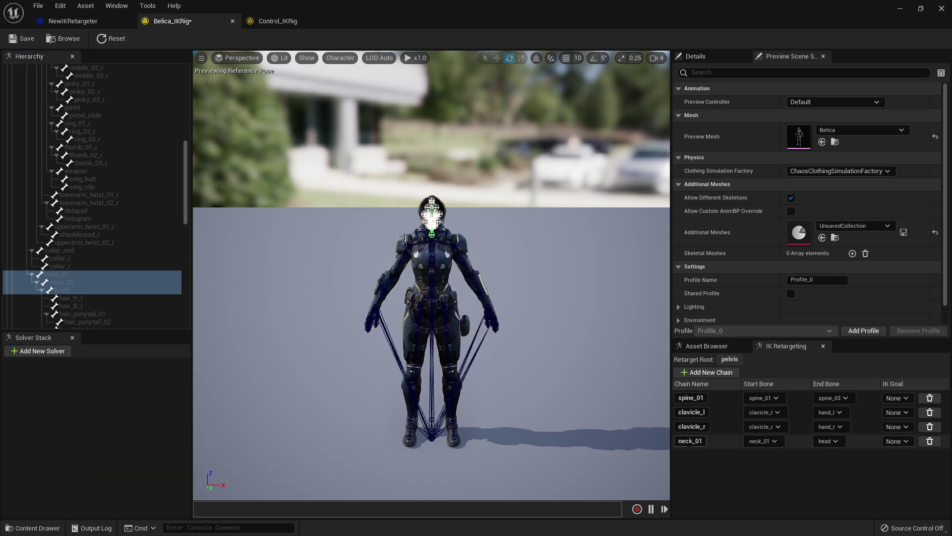
- Create a left leg retarget chain in Belica_IKRig from thigh_l through calf_l and foot_l to ball_l, matching Control_IKRig
left_click(262, 20)
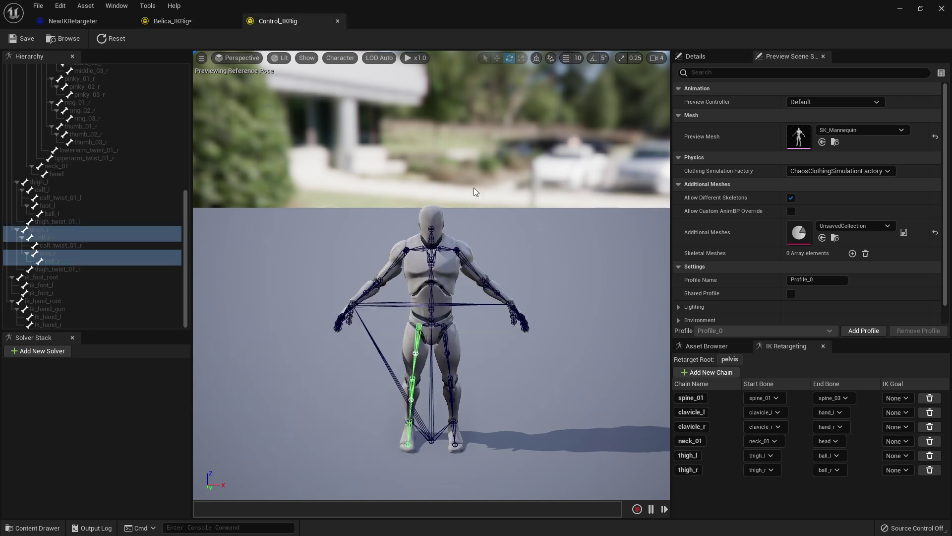
left_click(187, 24)
scroll(103, 274, "down", 10)
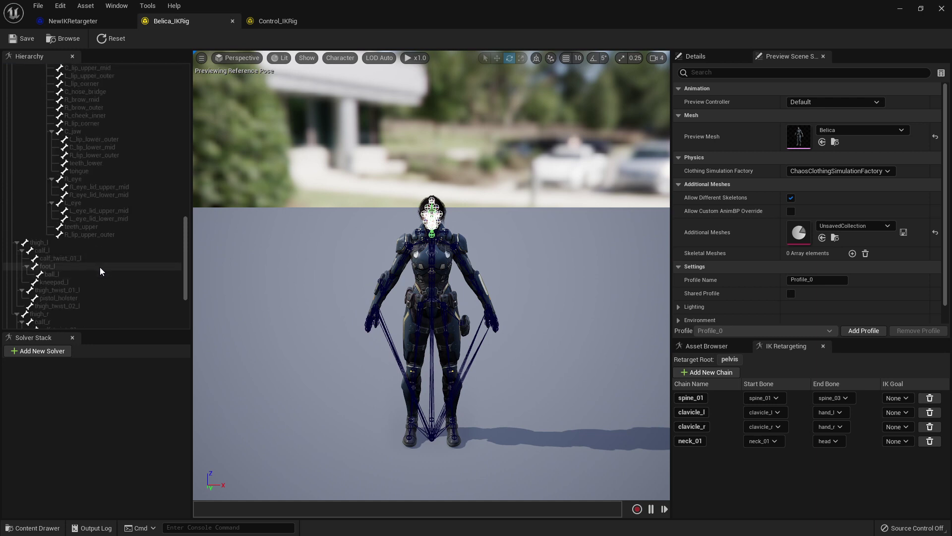
left_click(49, 243)
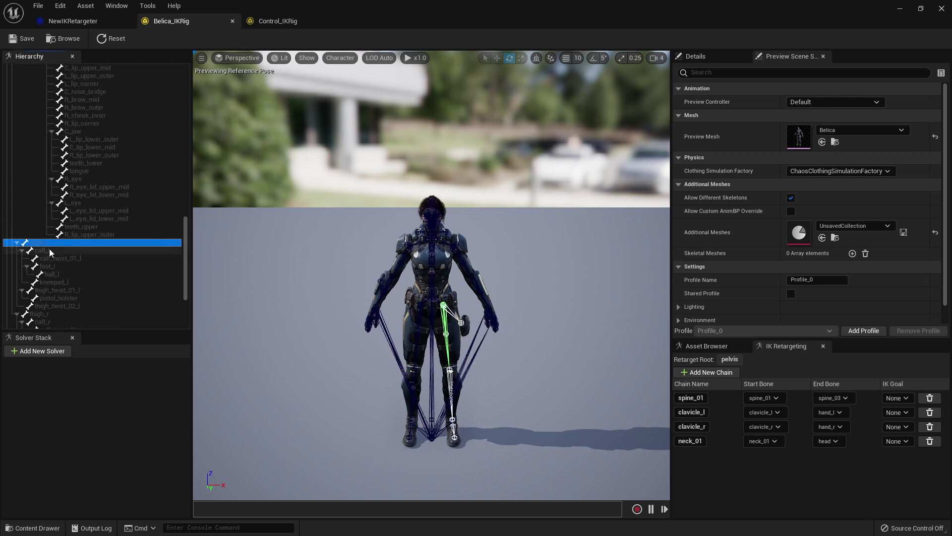
left_click(49, 250, "ctrl")
left_click(57, 267, "ctrl")
left_click(58, 275, "ctrl")
right_click(58, 275)
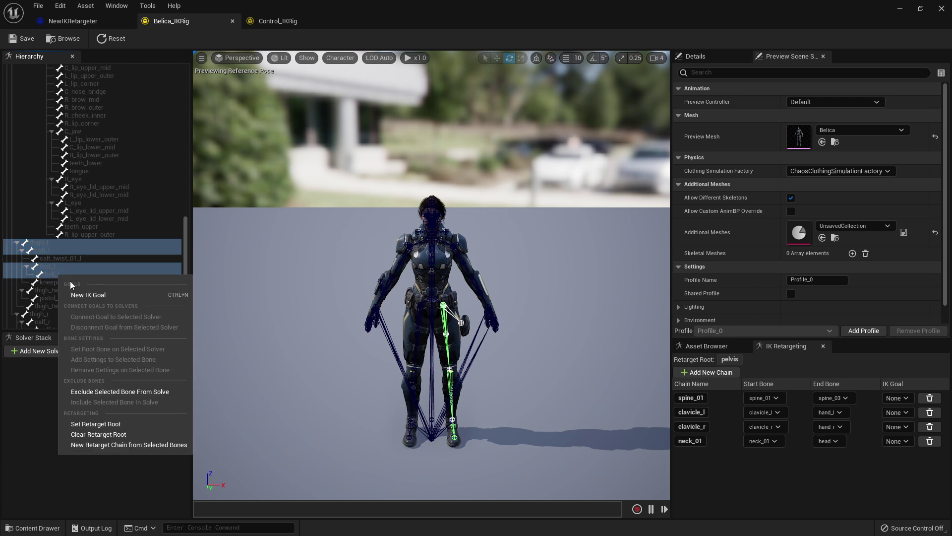
left_click(129, 444)
left_click(534, 331)
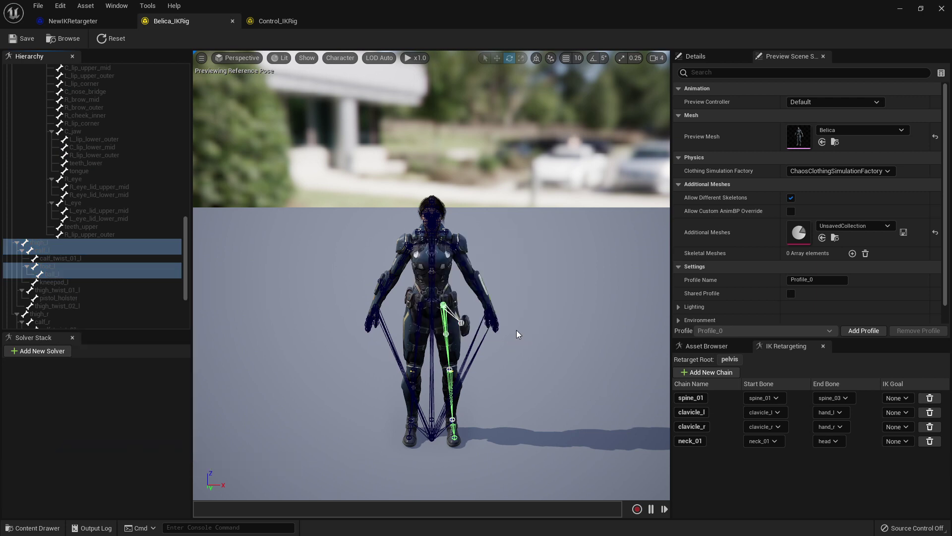
- Create a right leg retarget chain in Belica_IKRig from thigh_r through calf_r and foot_r to ball_r
scroll(58, 289, "down", 2)
left_click(50, 282)
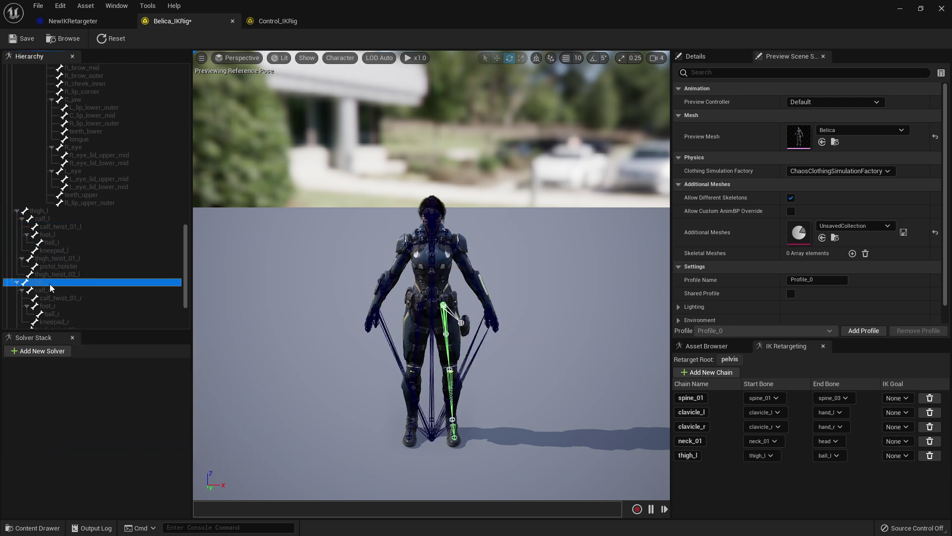
left_click(50, 290, "ctrl")
left_click(55, 306, "ctrl")
left_click(54, 313, "ctrl")
right_click(56, 312)
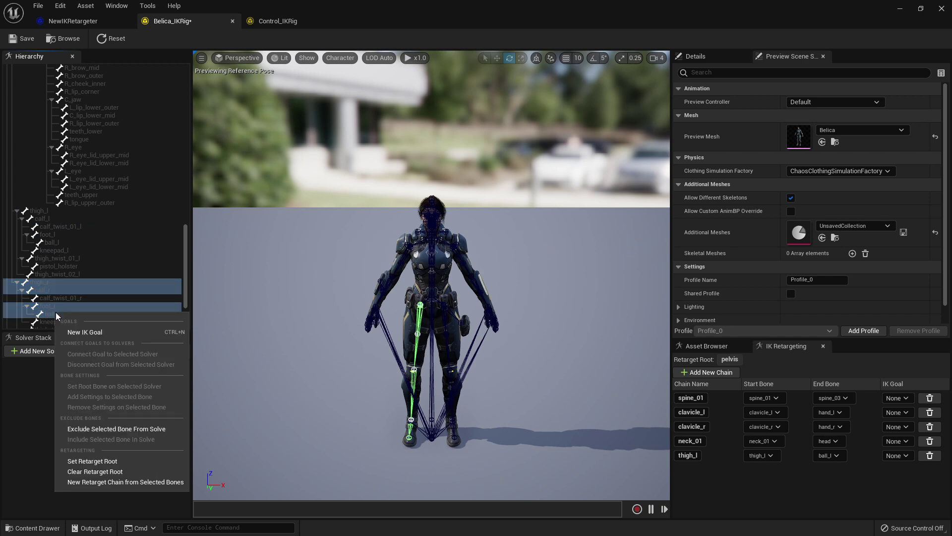
left_click(129, 482)
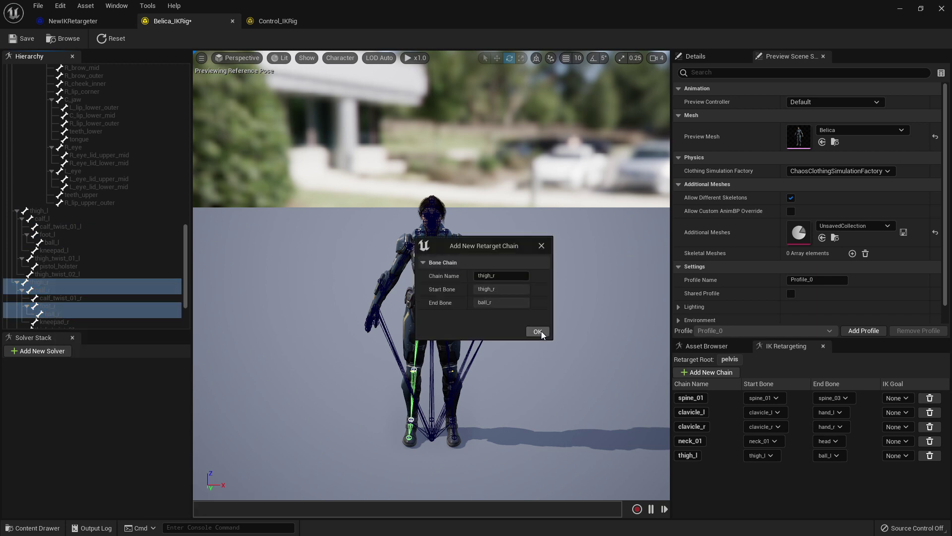
left_click(537, 332)
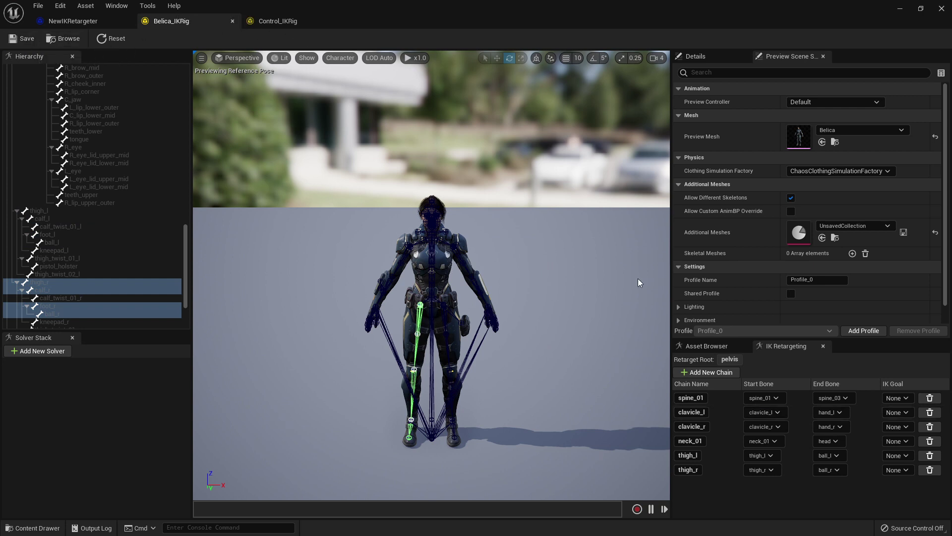
- Auto-map Belica's target chains to the source chains in the NewIKRetargeter chain mapping
left_click(90, 20)
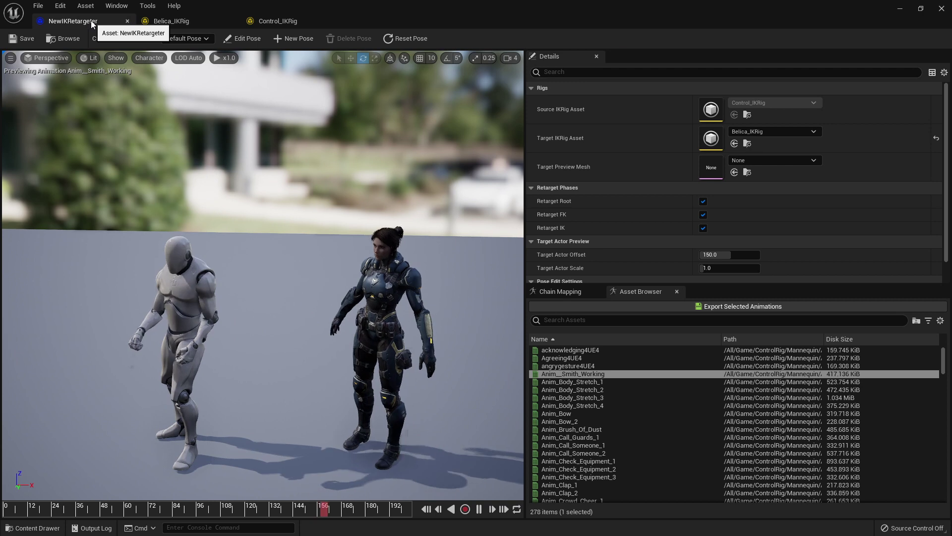
left_click(575, 293)
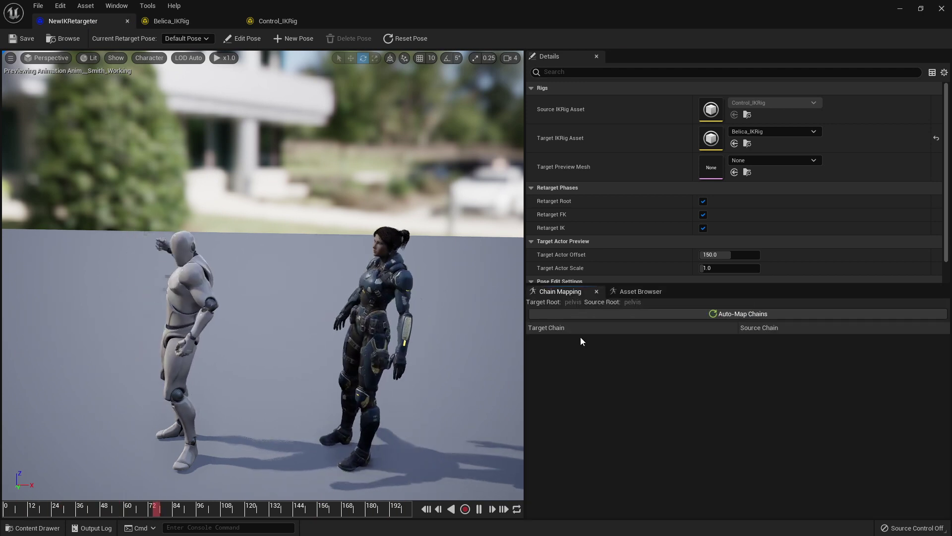
left_click(735, 314)
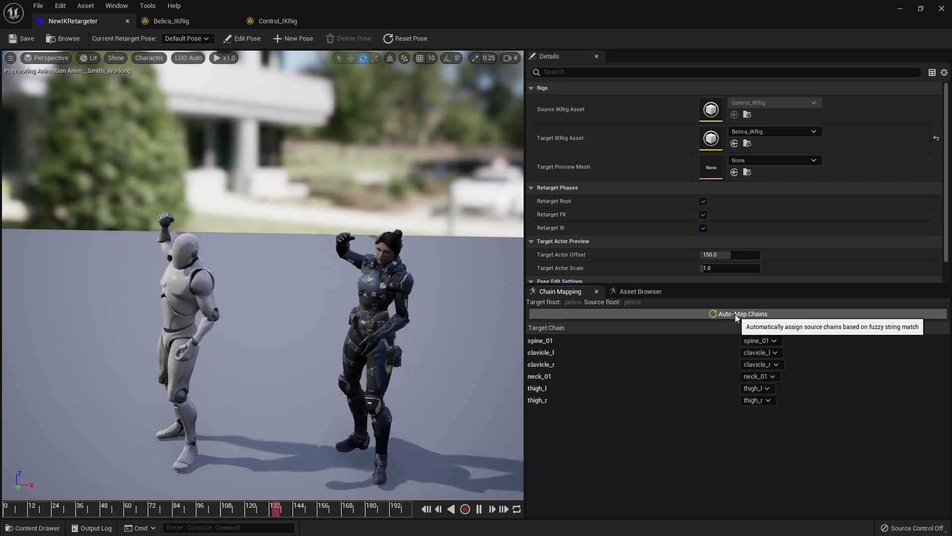
- Preview the retargeted animation with Retarget IK and Retarget FK disabled, and re-enable both phases
mouse_move(337, 330)
left_mouse_down()
mouse_move(349, 303)
mouse_move(338, 330)
left_mouse_up()
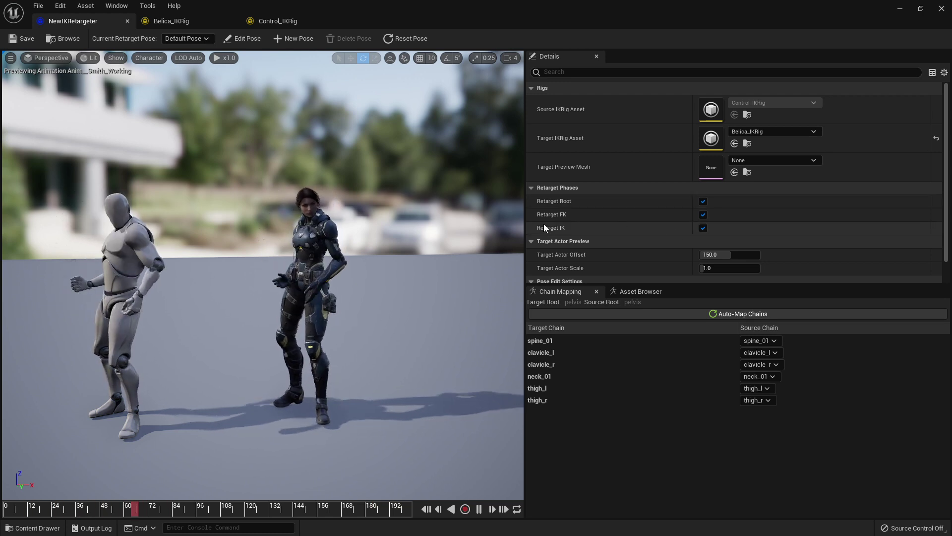
left_click(704, 228)
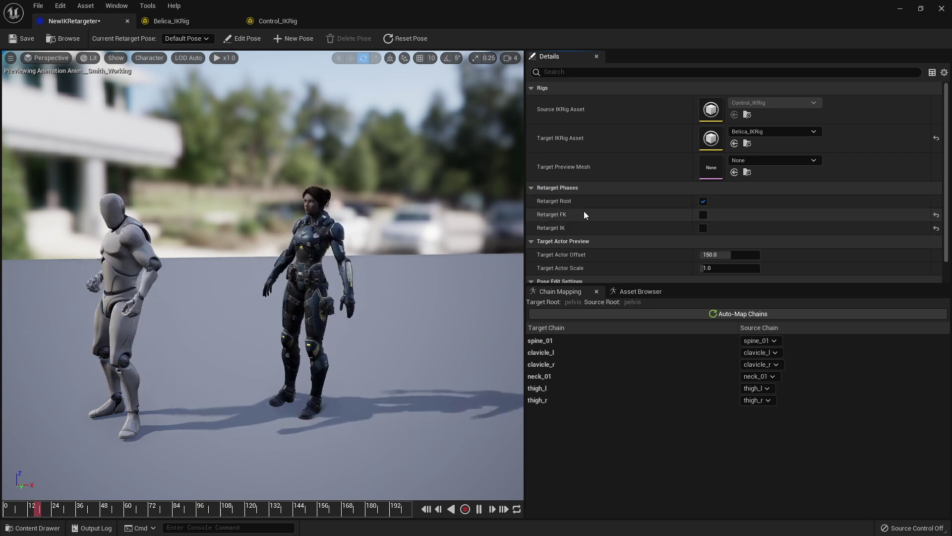
left_click(703, 215)
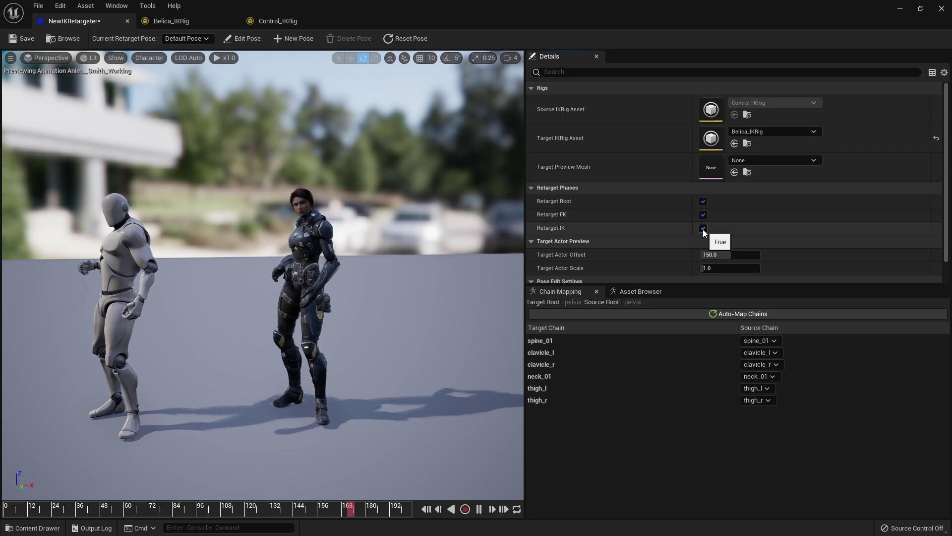
- Add a Full Body IK solver to the solver stack of Belica_IKRig
left_click(184, 22)
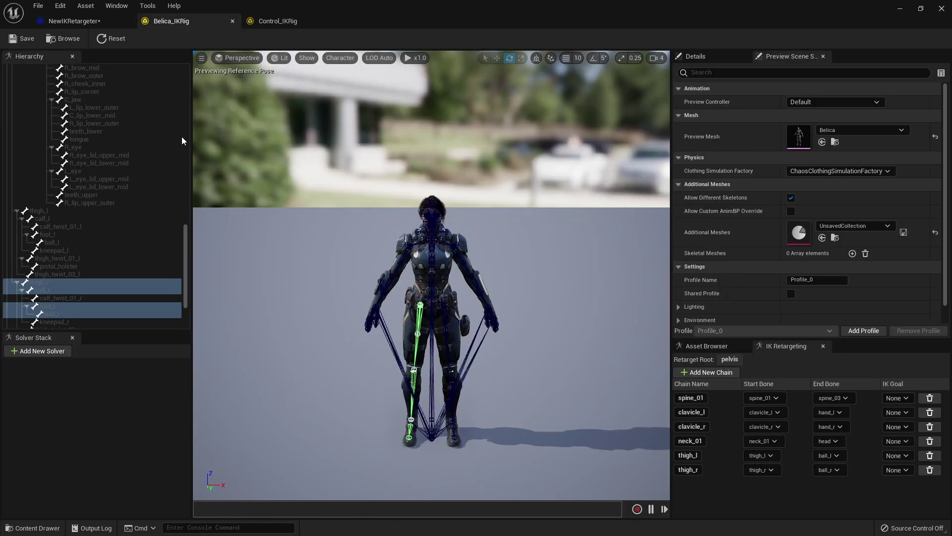
left_click(46, 353)
left_click(46, 399)
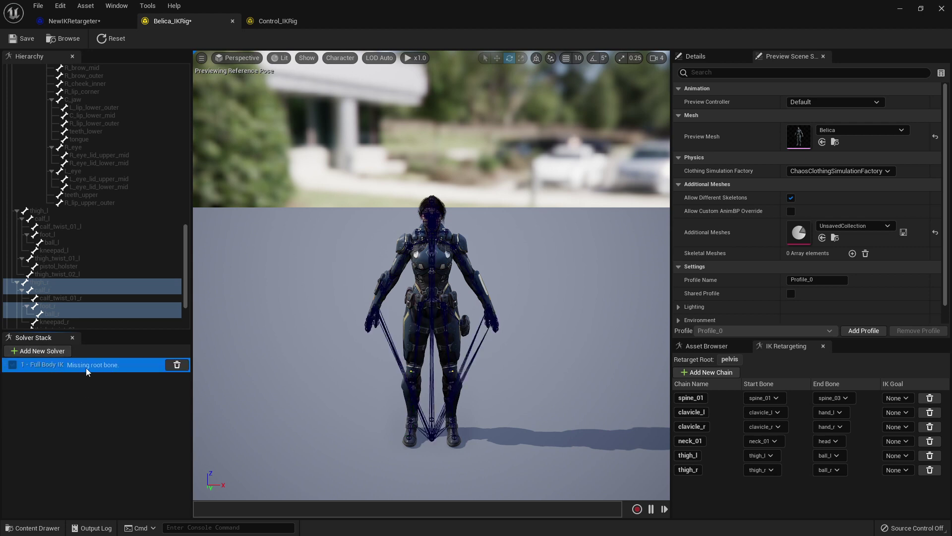
- Set the skeleton's topmost root bone as the root bone of the Full Body IK solver
scroll(130, 147, "up", 4)
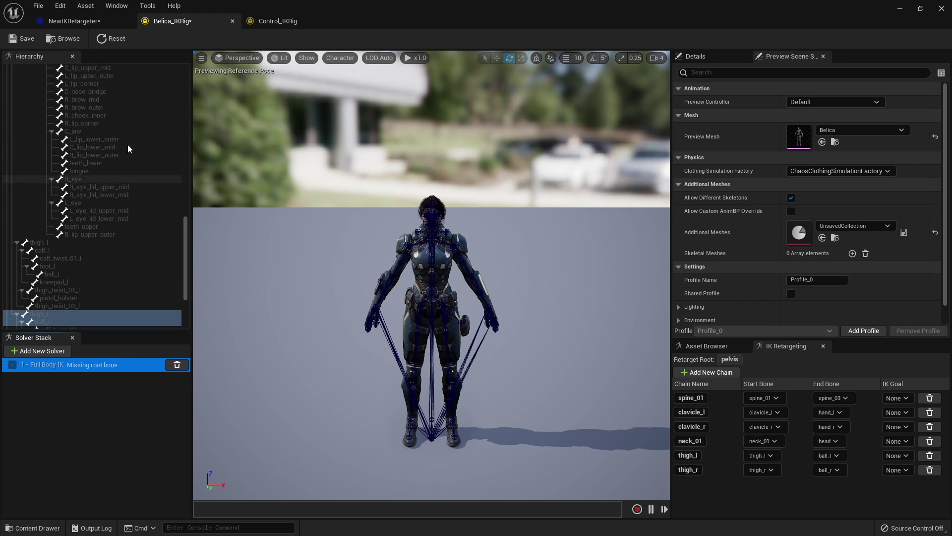
left_click_drag(187, 234, 197, 75)
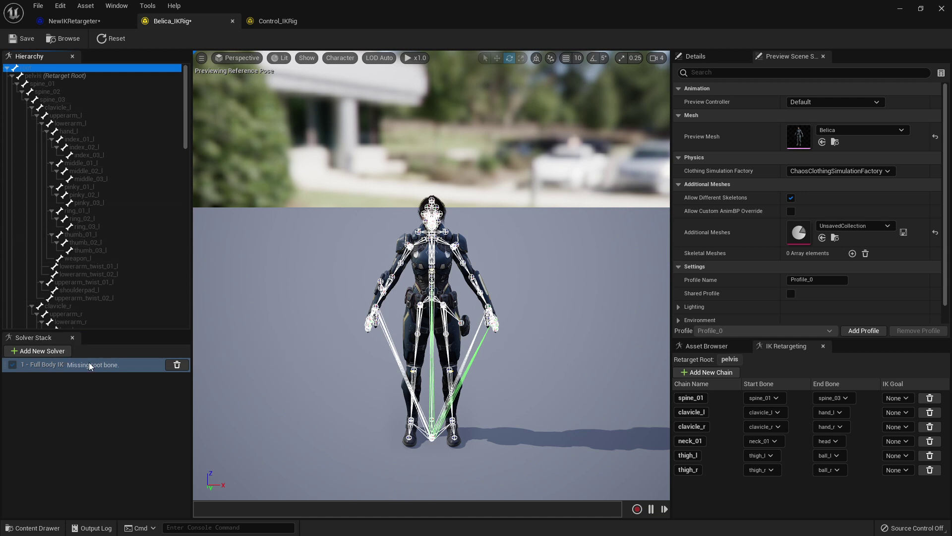
left_click(64, 370)
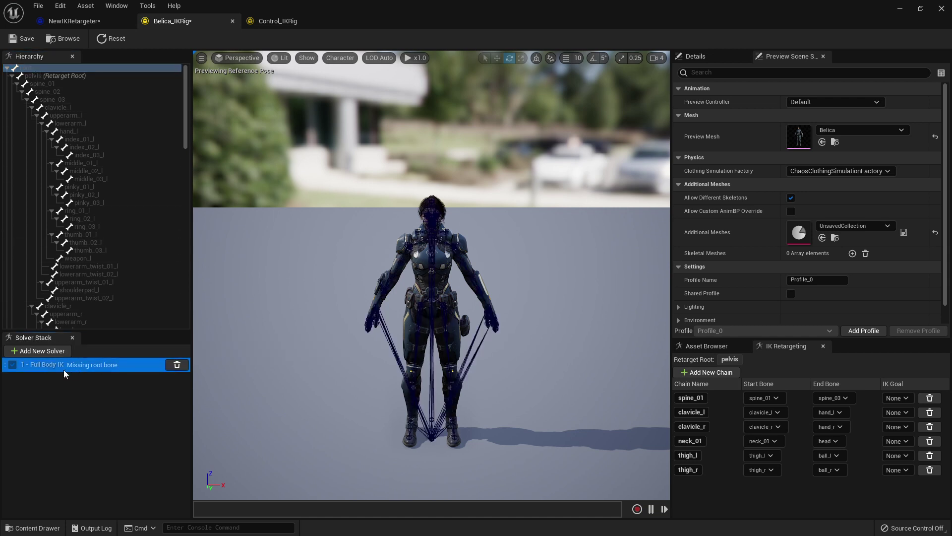
right_click(33, 69)
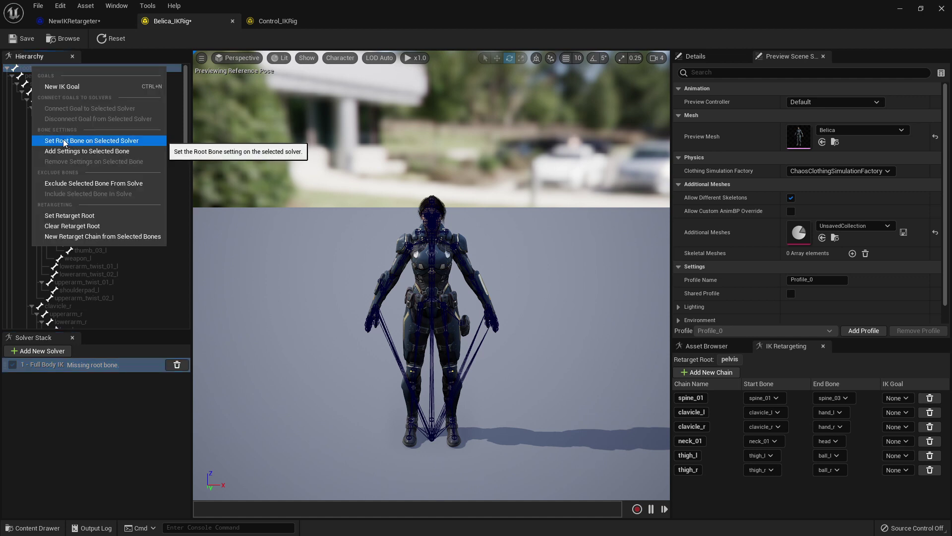
left_click(119, 142)
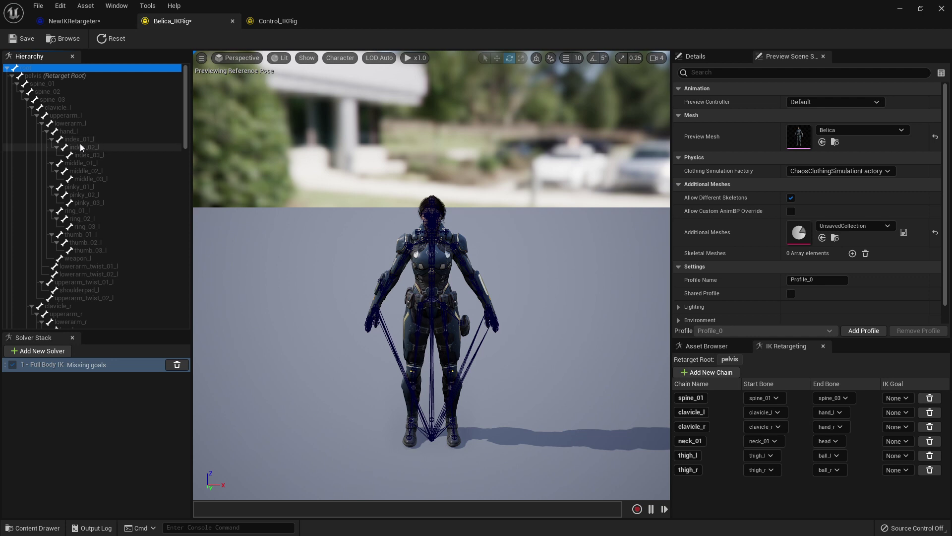
- Add new IK goals at the hand_l and hand_r bones of Belica's skeleton
left_click(86, 132)
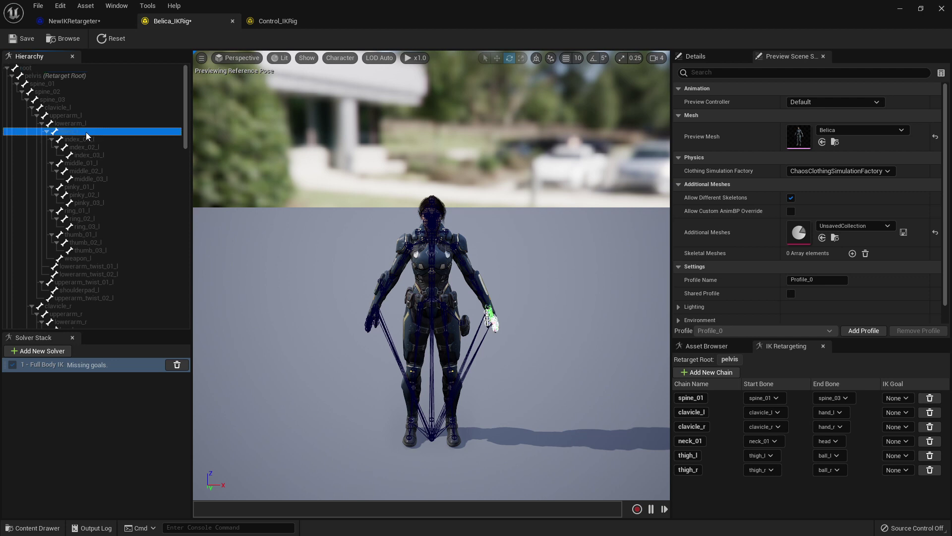
right_click(87, 136)
left_click(116, 153)
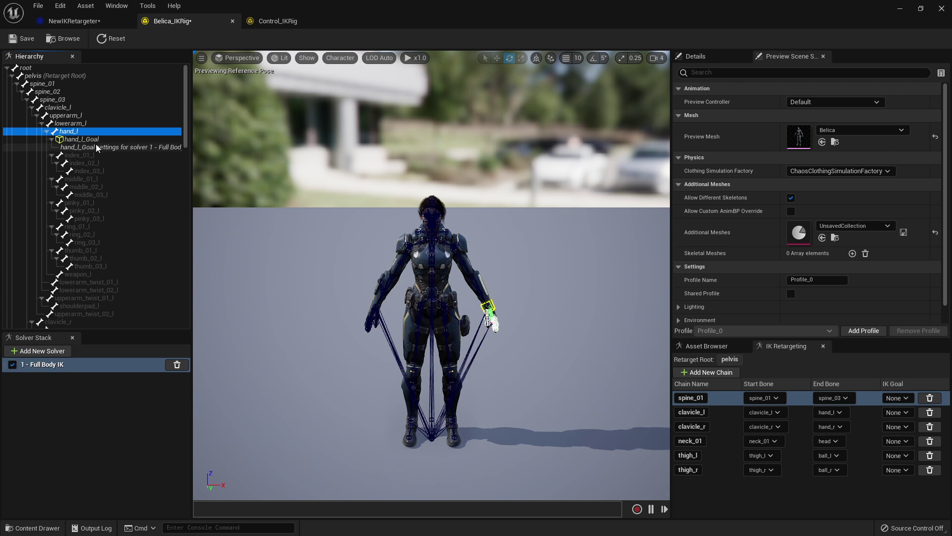
scroll(105, 207, "down", 4)
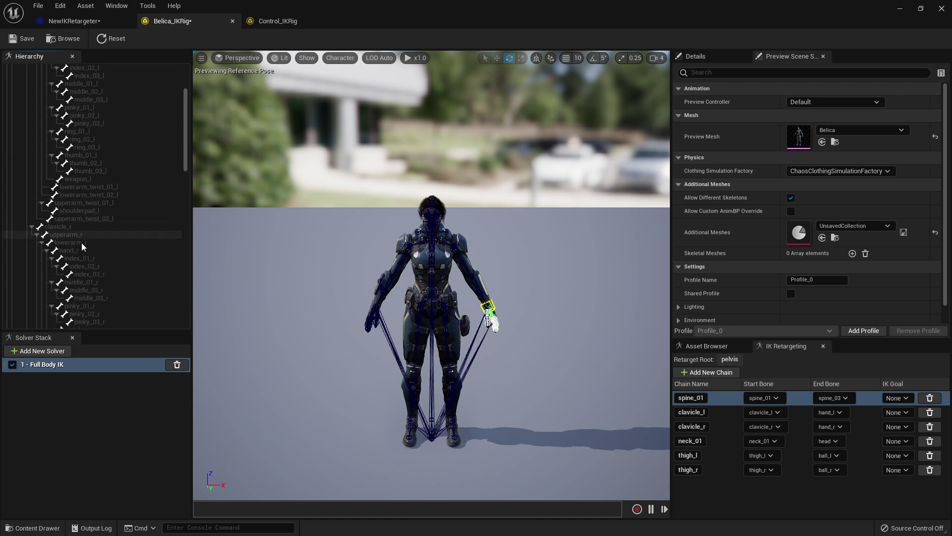
right_click(80, 252)
left_click(106, 269)
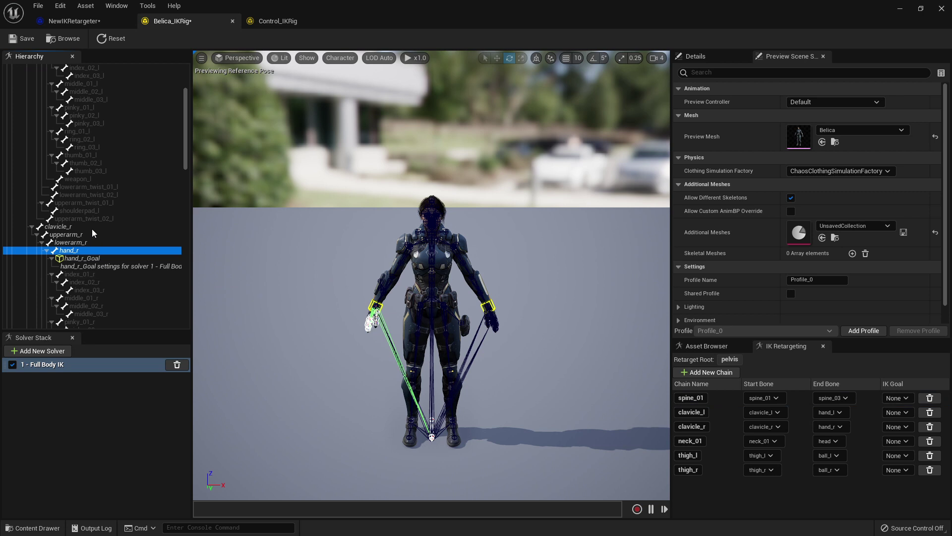
- Add new IK goals at the ball_l and ball_r bones of Belica's skeleton
scroll(107, 238, "down", 3)
scroll(105, 236, "down", 20)
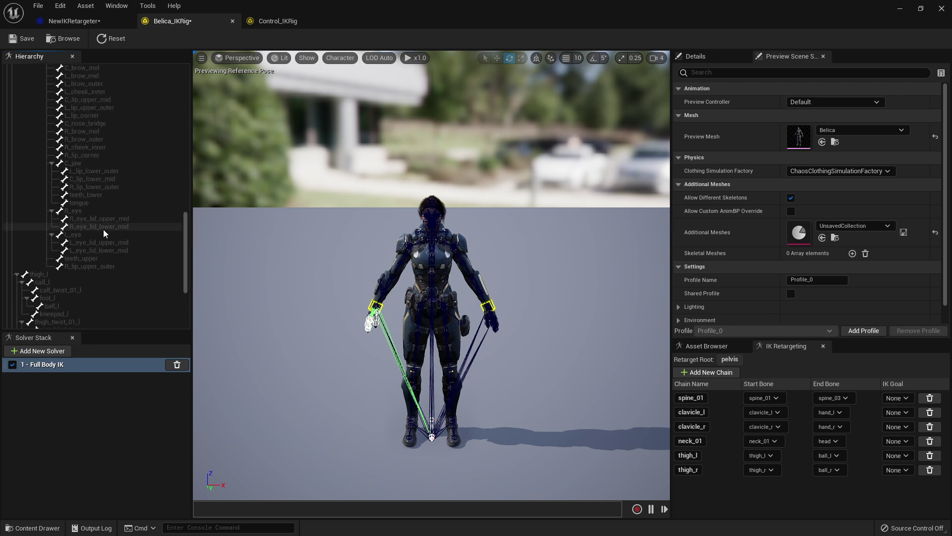
scroll(104, 234, "down", 2)
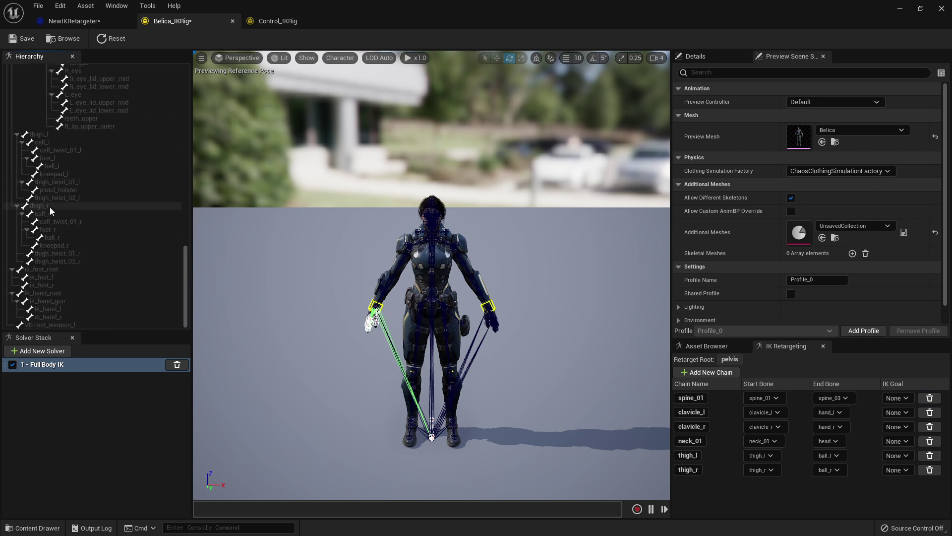
left_click(61, 241)
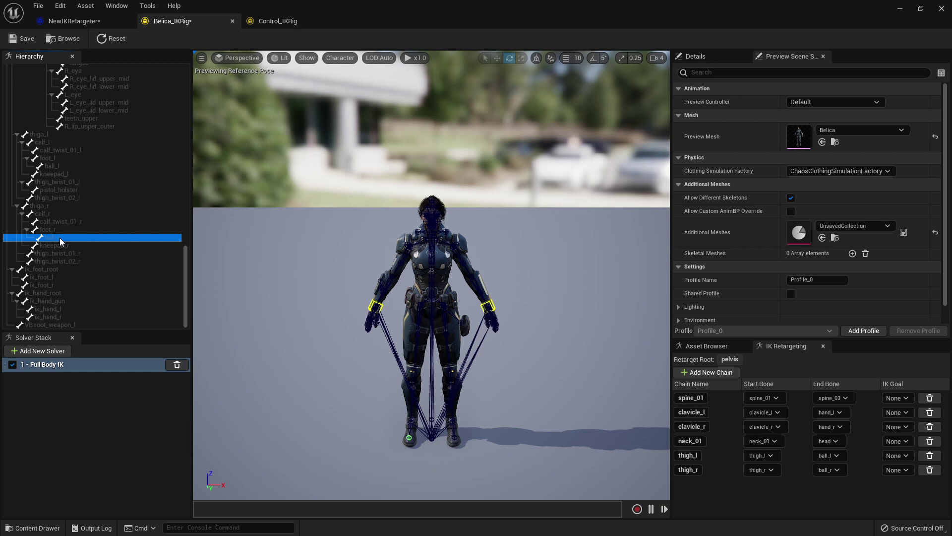
right_click(59, 167)
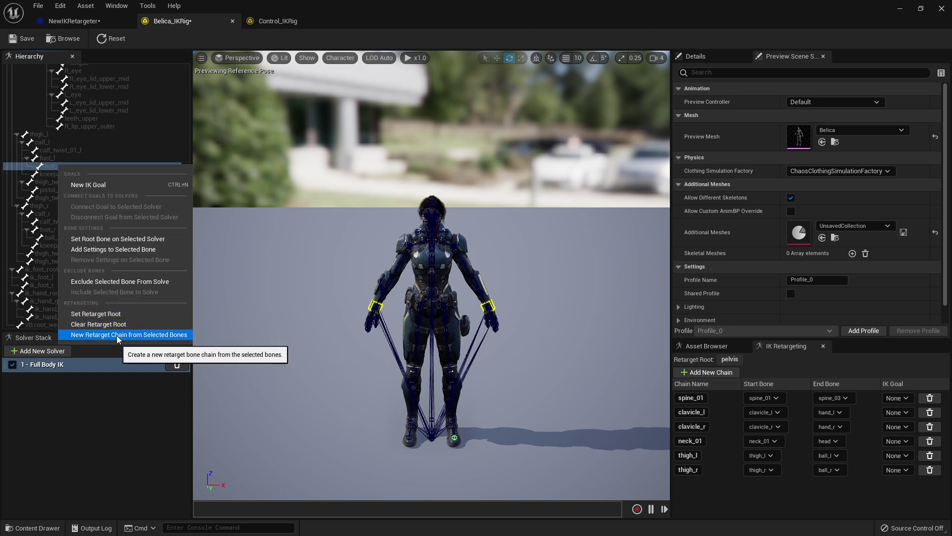
left_click(112, 191)
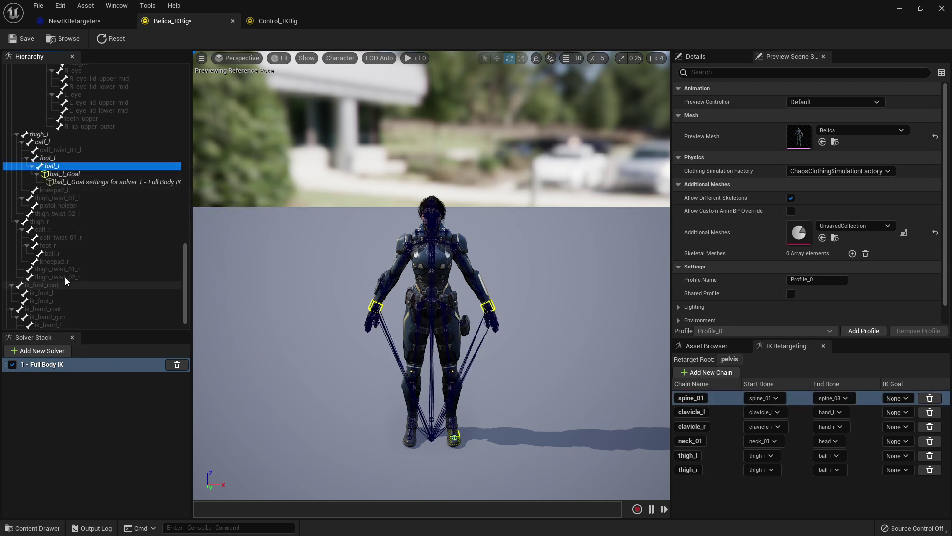
right_click(59, 256)
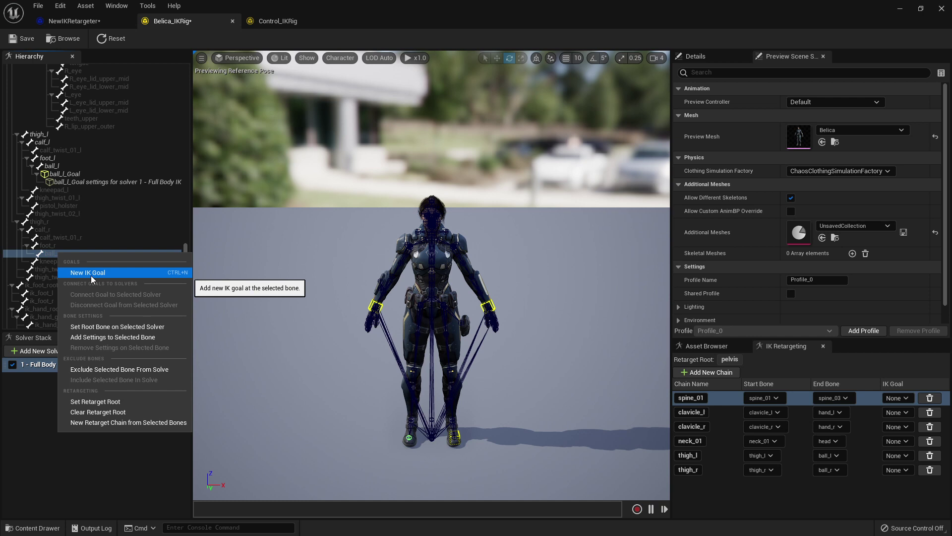
left_click(92, 273)
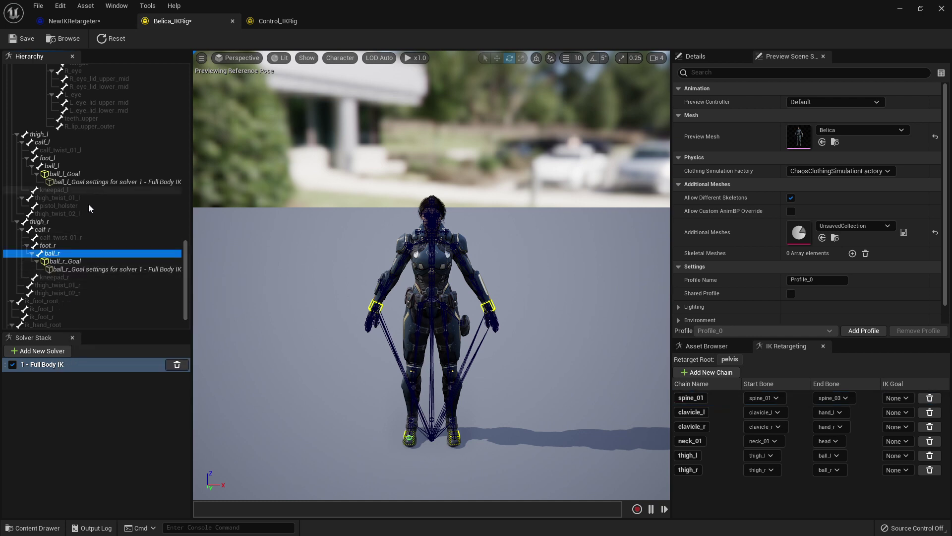
- Select the pelvis retarget root bone near the beginning of Belica's skeleton hierarchy
scroll(180, 242, "up", 10)
left_click(180, 239)
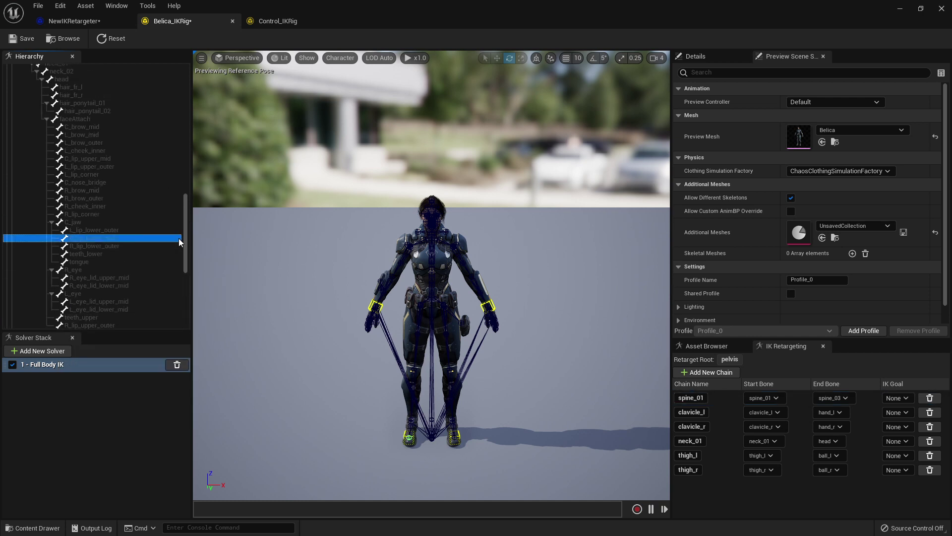
left_click_drag(185, 238, 181, 94)
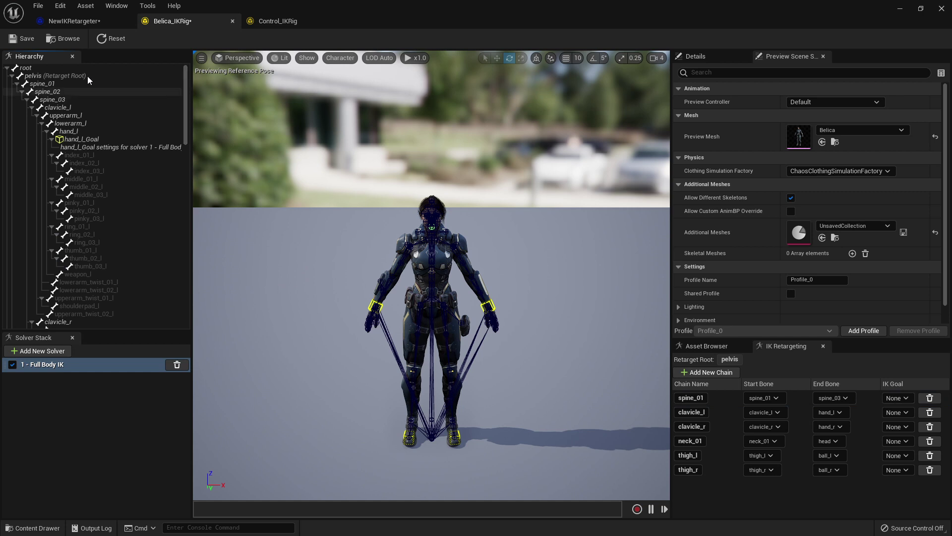
left_click(72, 78)
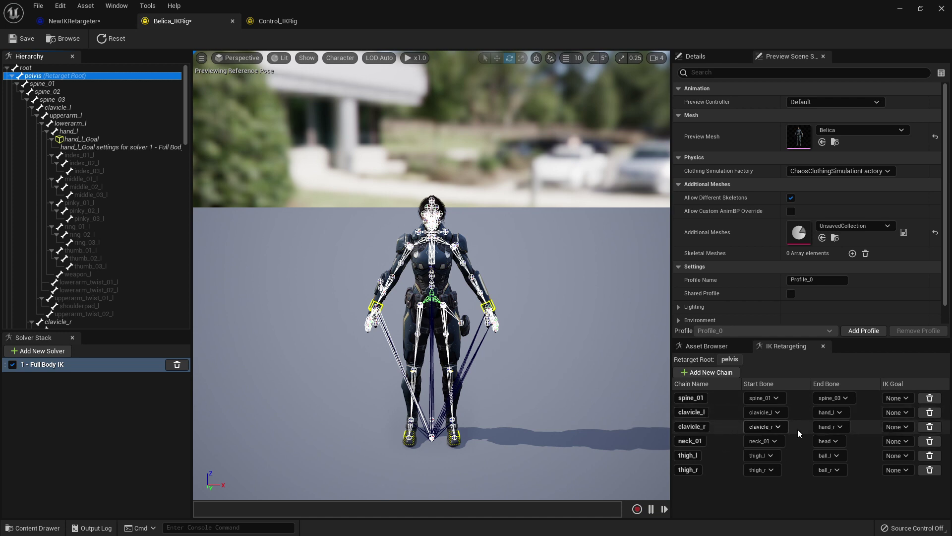
- Assign hand_l_Goal and hand_r_Goal to the matching clavicle chains, and ball_l_Goal and ball_r_Goal to the matching thigh chains
left_click(897, 413)
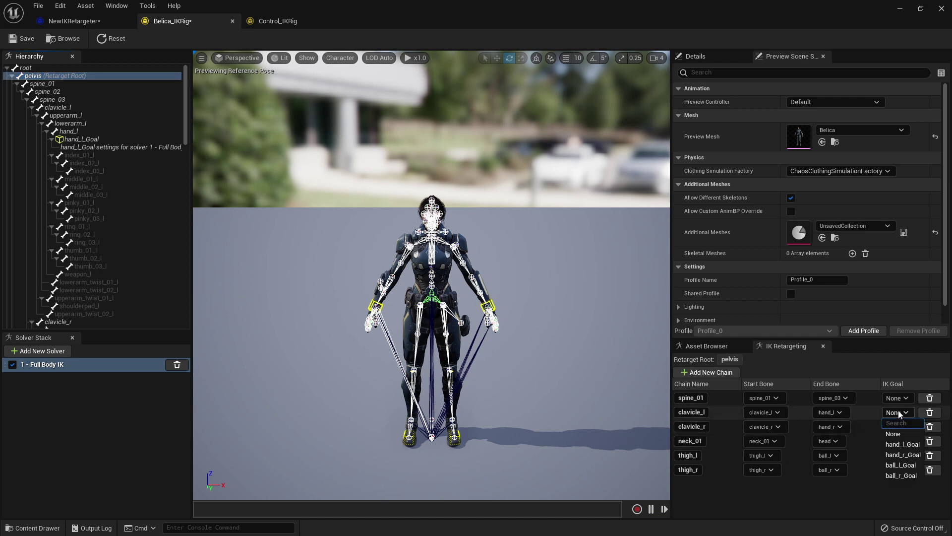
left_click(903, 444)
left_click(901, 427)
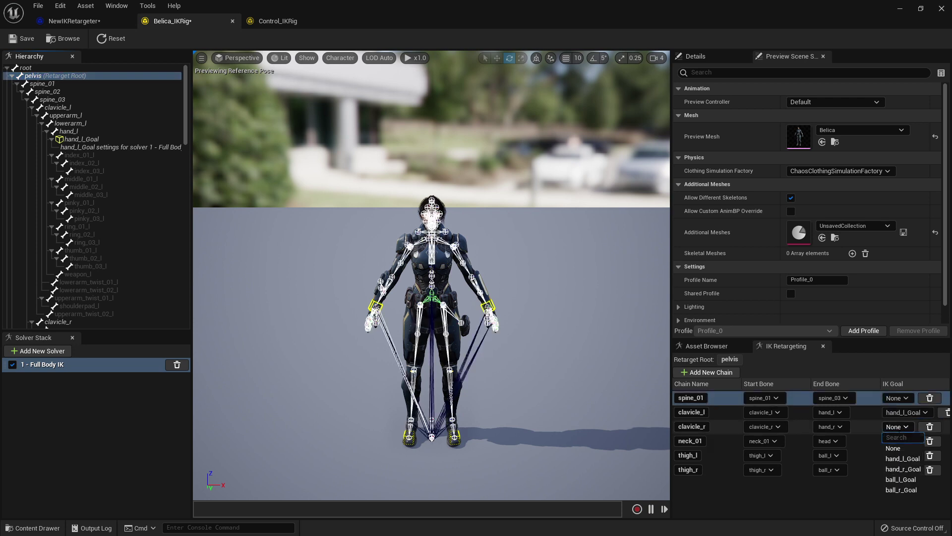
left_click(906, 469)
left_click(902, 456)
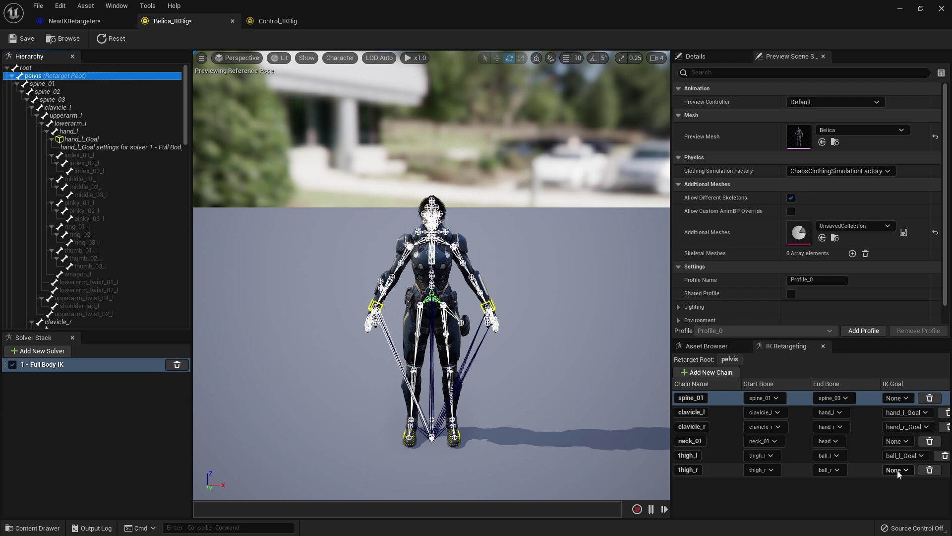
left_click(898, 470)
left_click(901, 458)
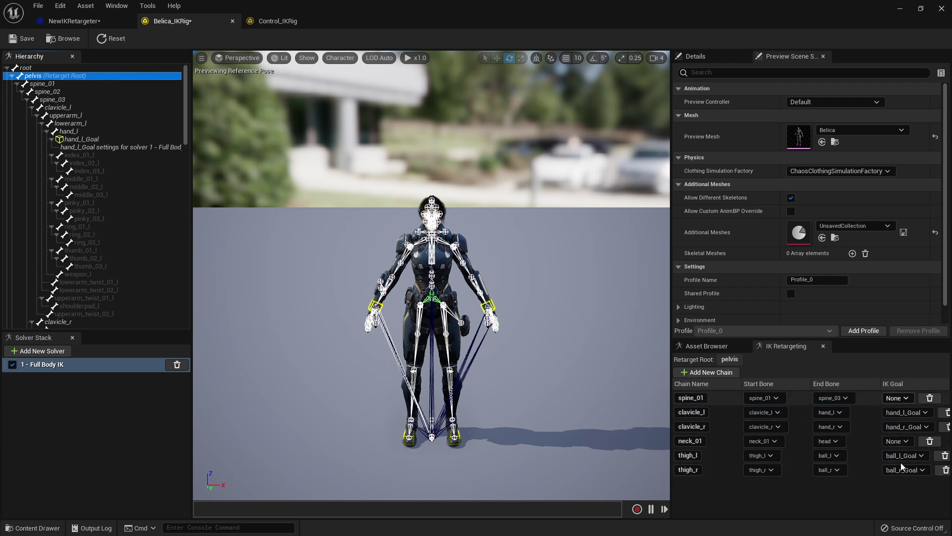
- Save Belica_IKRig, and return to NewIKRetargeter to save it as well
left_click(23, 39)
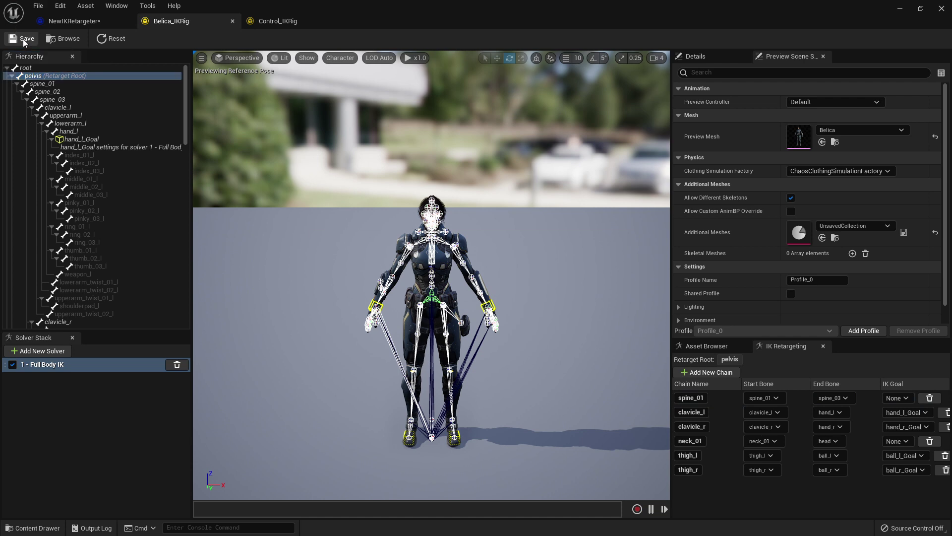
left_click(81, 19)
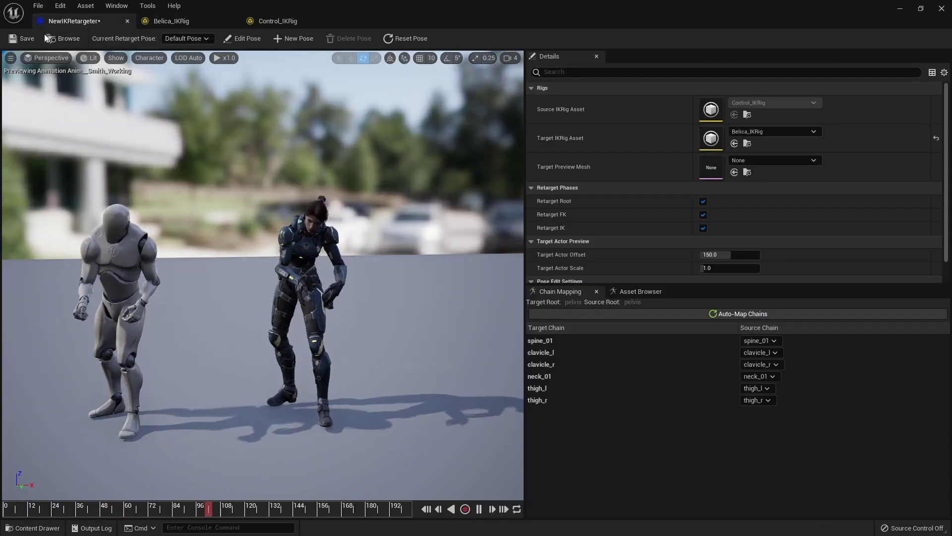
left_click(32, 36)
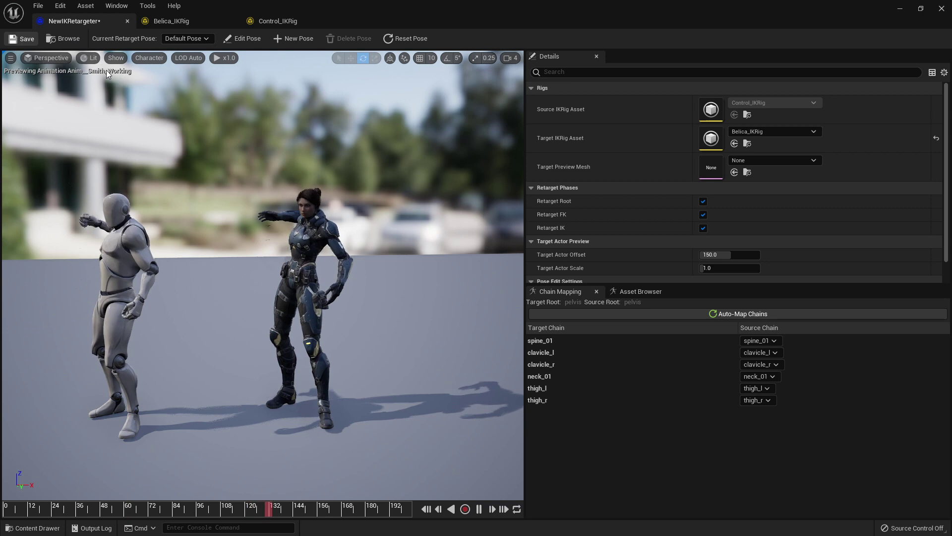
- Toggle Retarget IK and set Blend to Source to 1.0 for the thigh_l and thigh_r chains
left_click(703, 229)
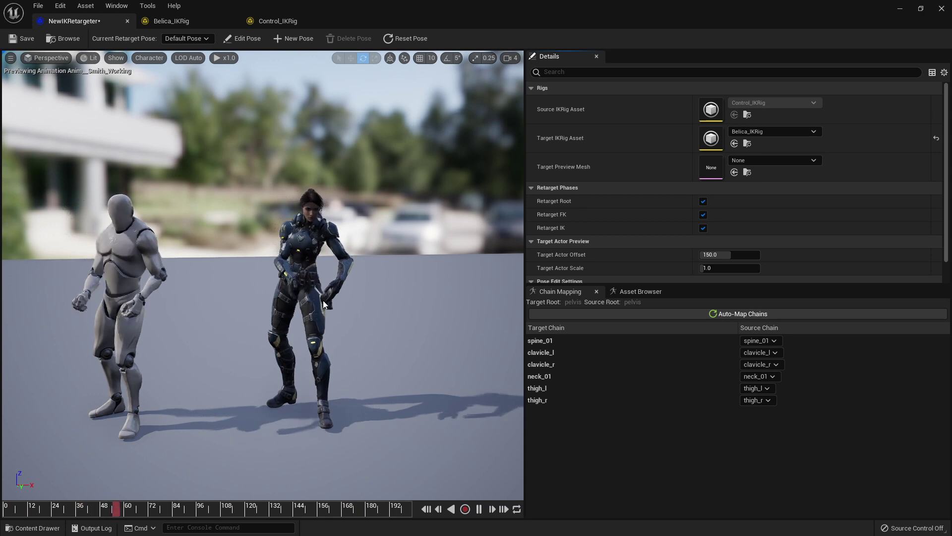
left_click_drag(286, 412, 380, 427)
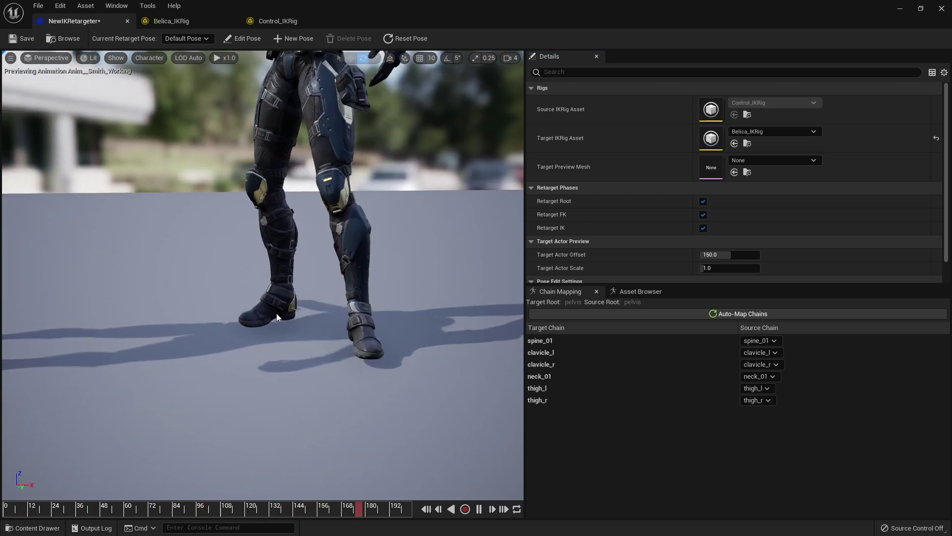
left_click(565, 389)
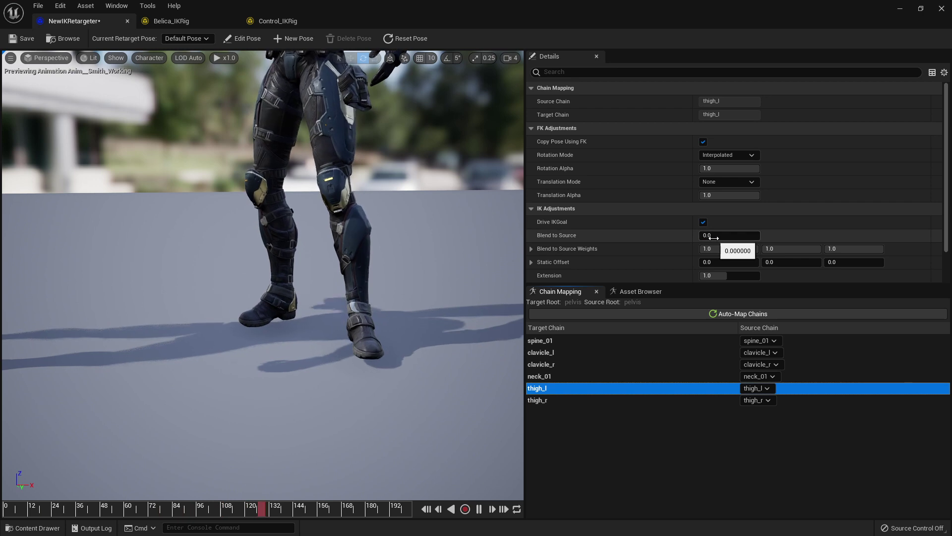
left_click_drag(713, 237, 774, 236)
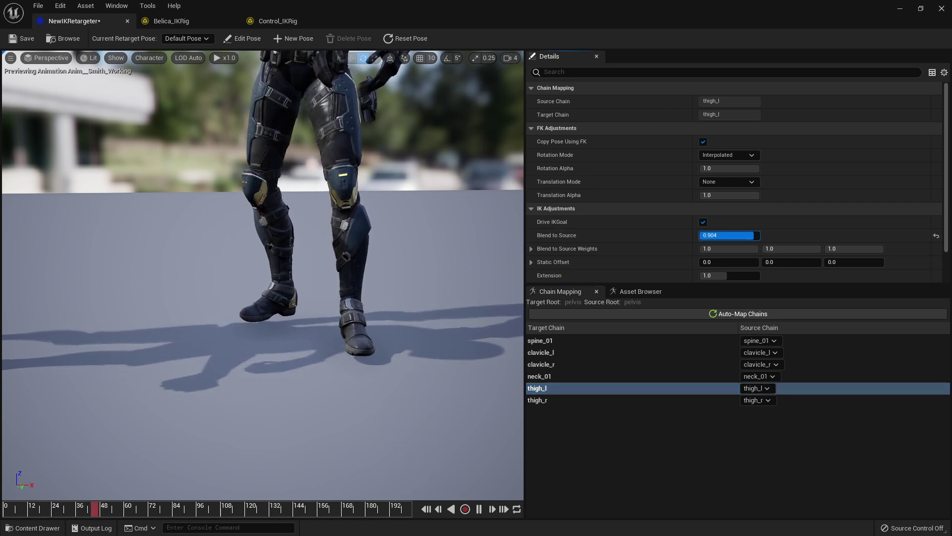
left_click_drag(774, 237, 756, 239)
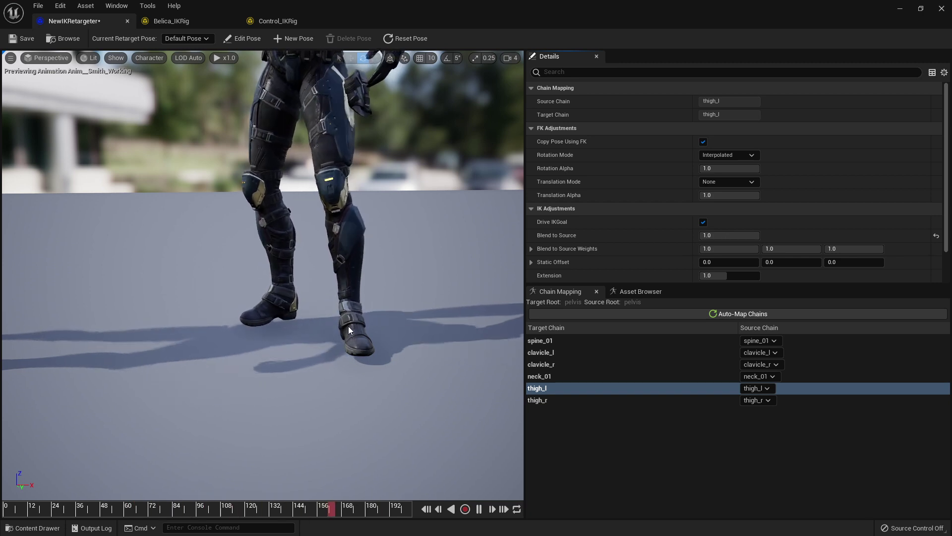
left_click(547, 400)
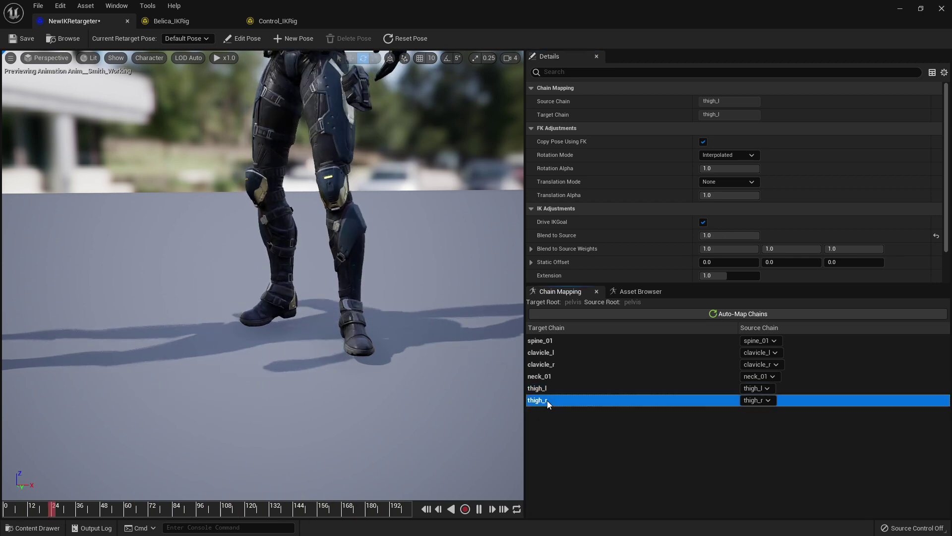
left_click_drag(729, 235, 749, 235)
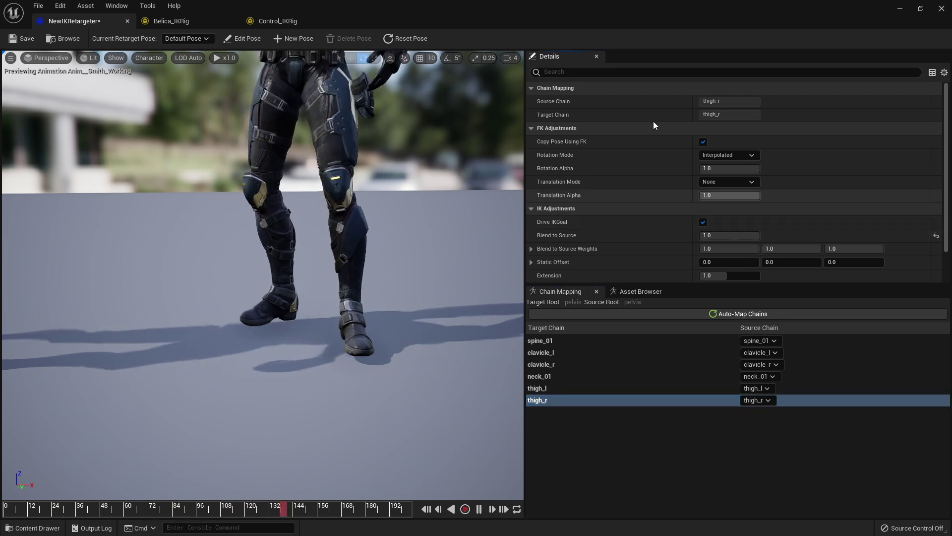
- Turn Retarget IK off and on again to compare Belica's foot placement and pose with the mannequin's
left_click(620, 440)
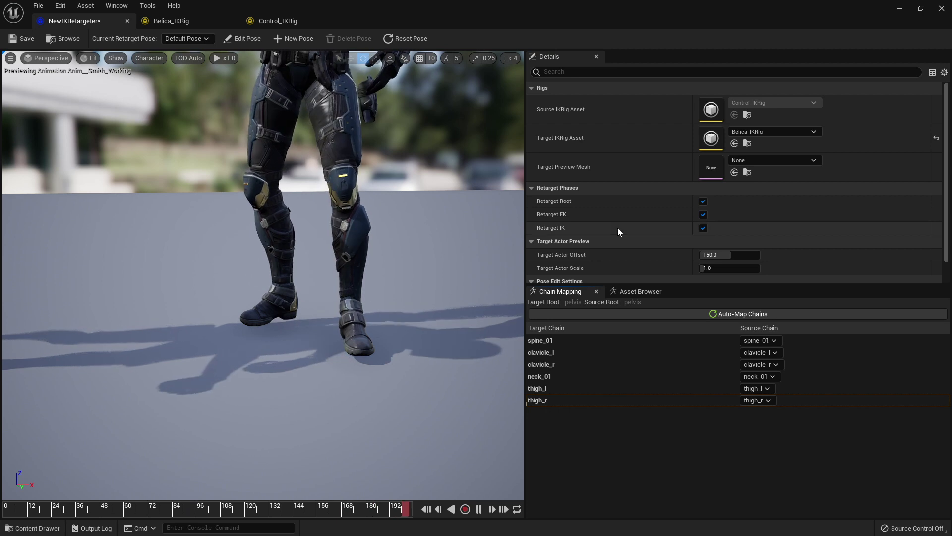
left_click(704, 229)
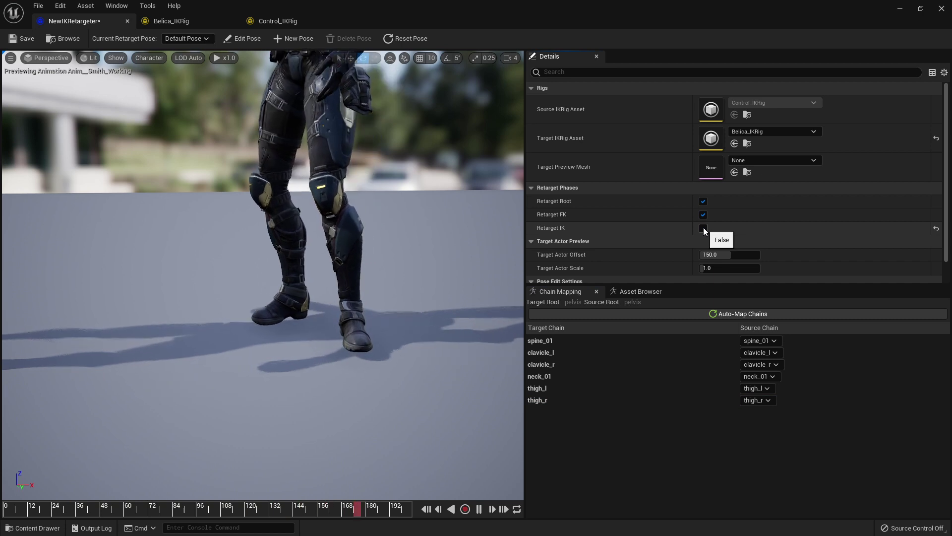
left_click(703, 228)
mouse_move(323, 349)
right_mouse_down()
mouse_move(322, 377)
mouse_move(323, 343)
right_mouse_up()
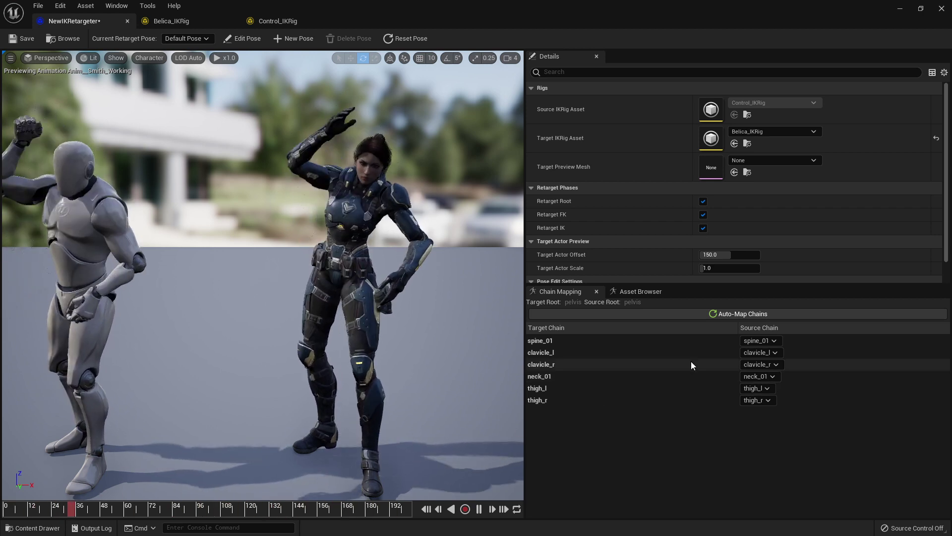
mouse_move(561, 228)
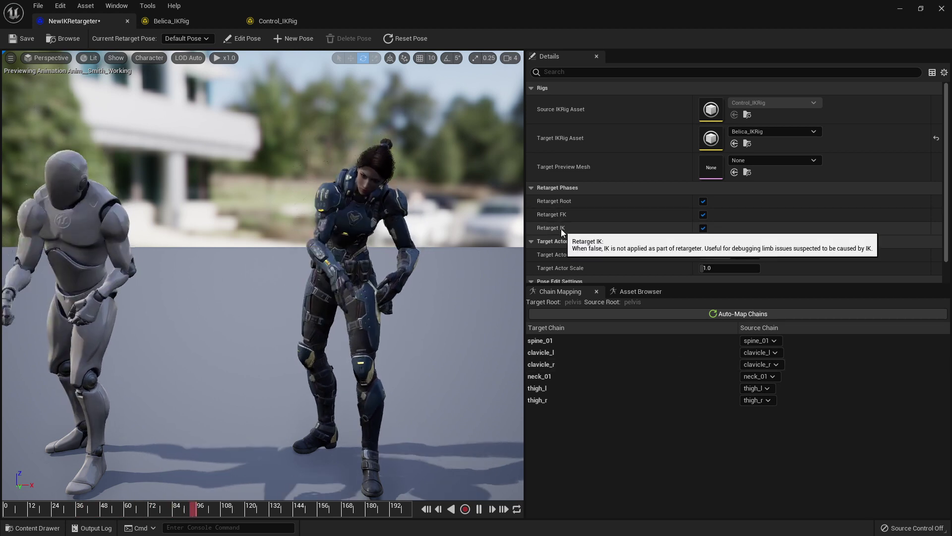
left_click_drag(329, 383, 344, 397)
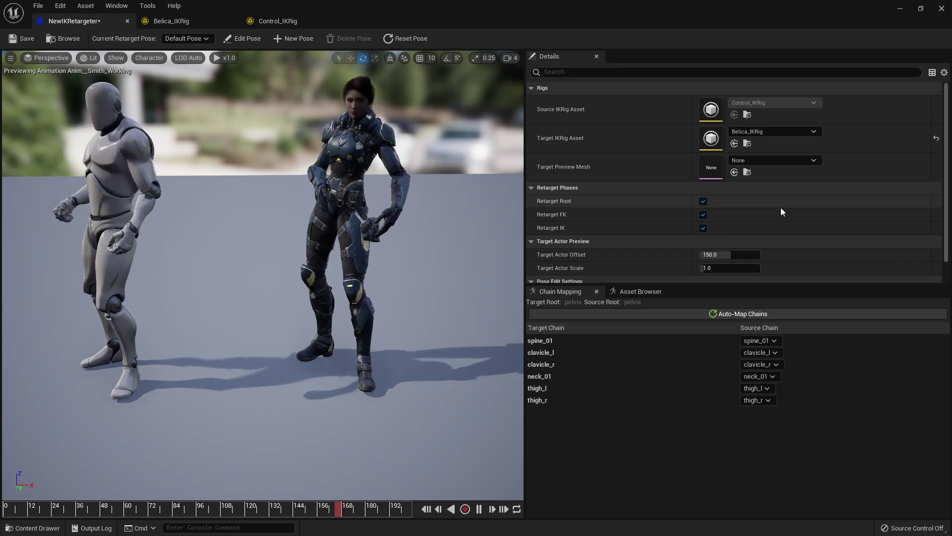
- Set Blend to Source to 1.0 for the clavicle_l chain and about 0.99 for the clavicle_r chain
left_click(555, 353)
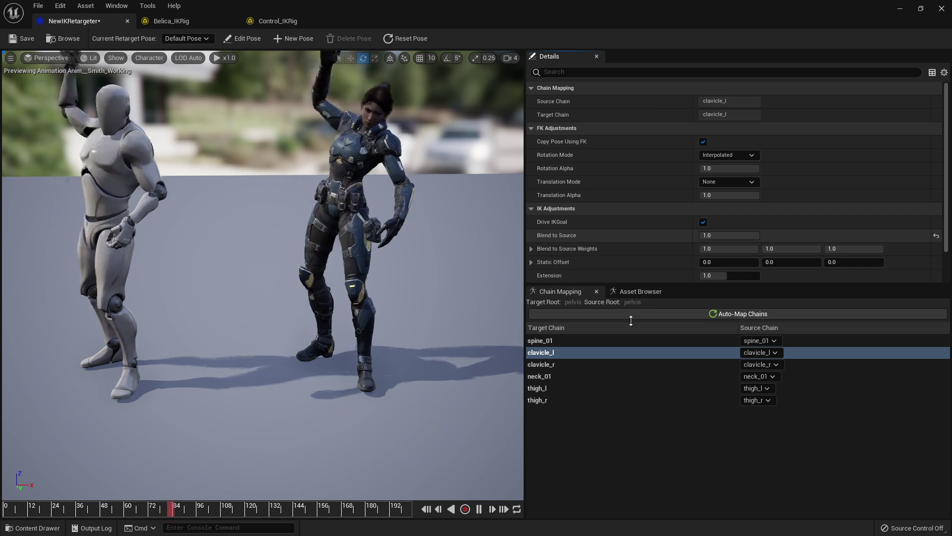
left_click(552, 365)
left_click_drag(729, 235, 758, 235)
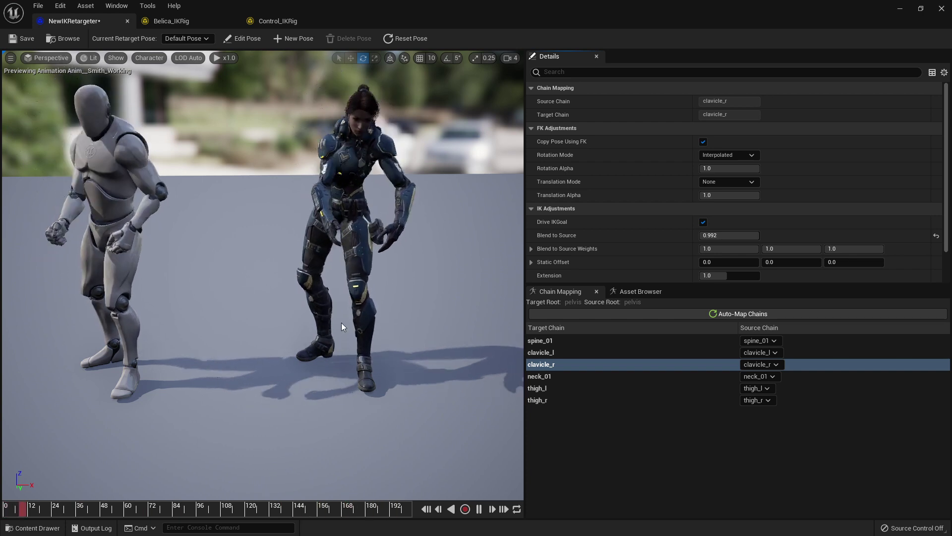
- Set the Target Actor Offset to 0 to overlay Belica on the mannequin
right_click_drag(374, 270, 377, 277)
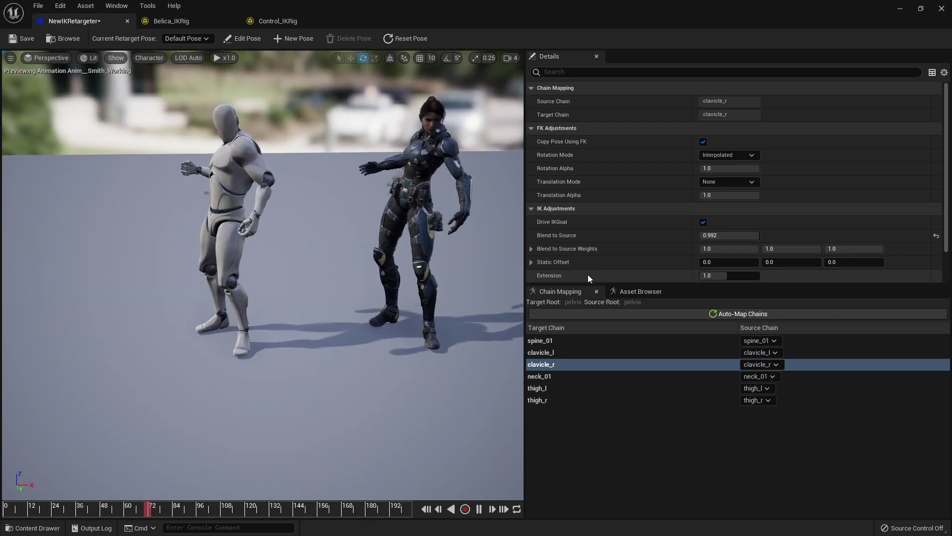
left_click(608, 464)
left_click_drag(717, 255, 620, 255)
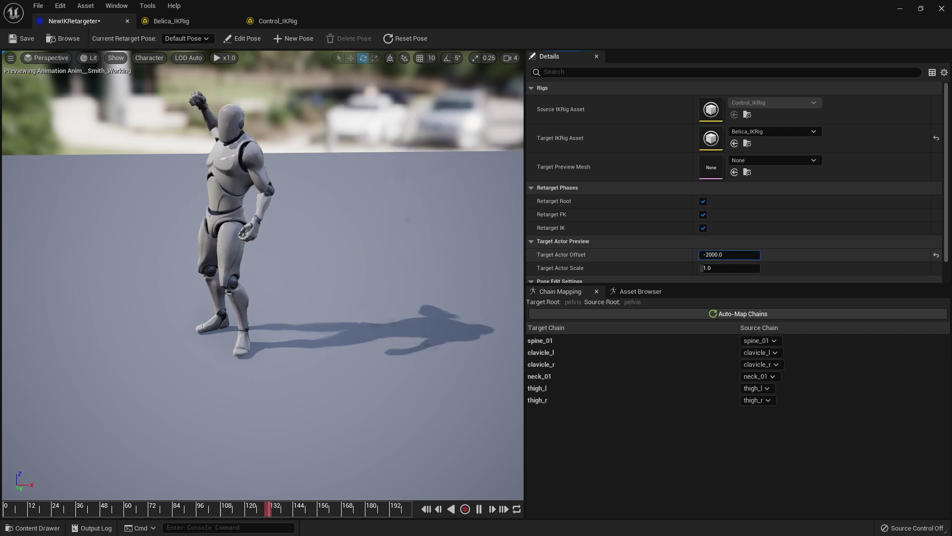
left_click(724, 255)
type("0")
key("Return")
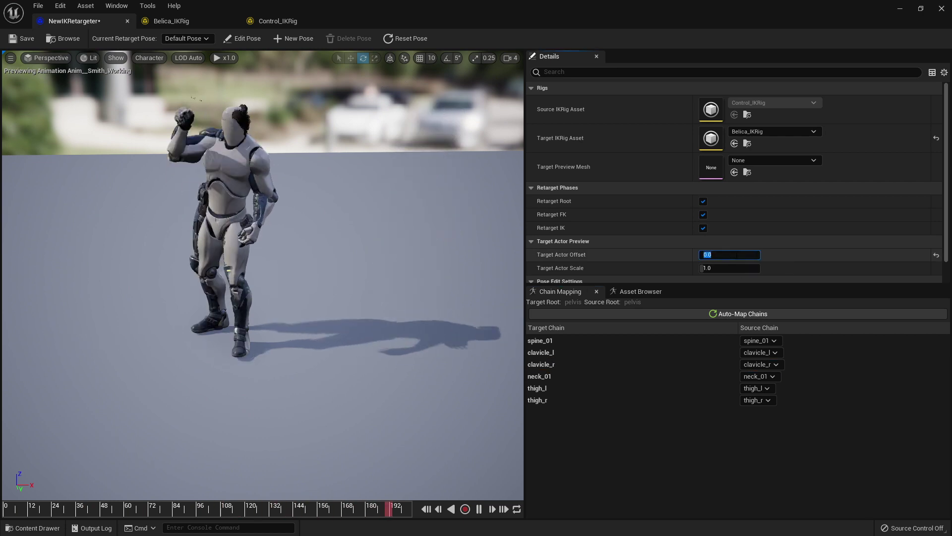
left_click_drag(278, 298, 277, 298)
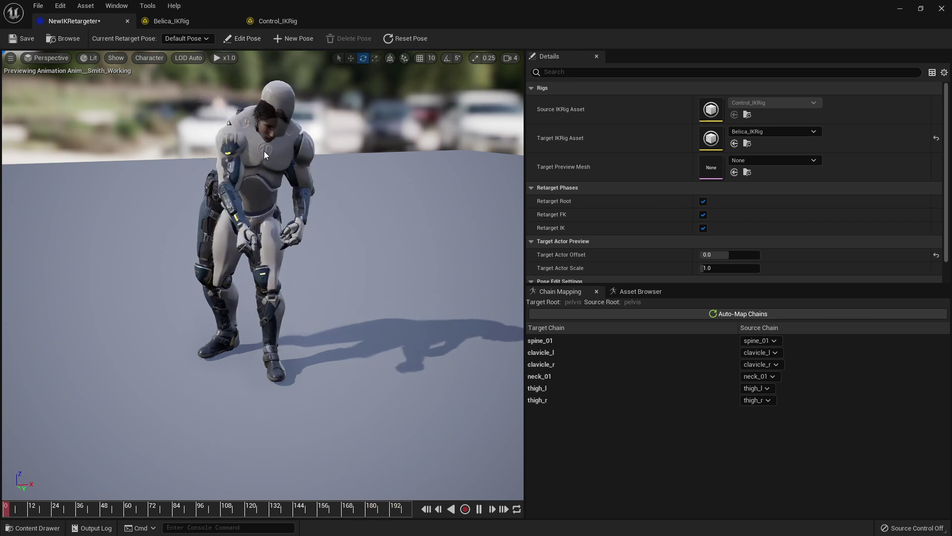
- Enter pose editing for the Default Pose and reduce the Bone Draw Size to about 1.69
left_click(242, 38)
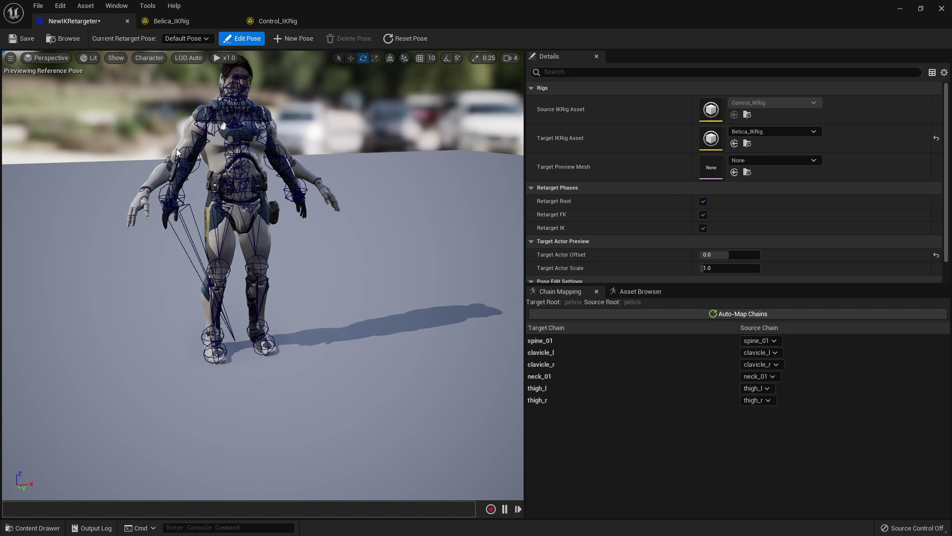
scroll(579, 236, "down", 1)
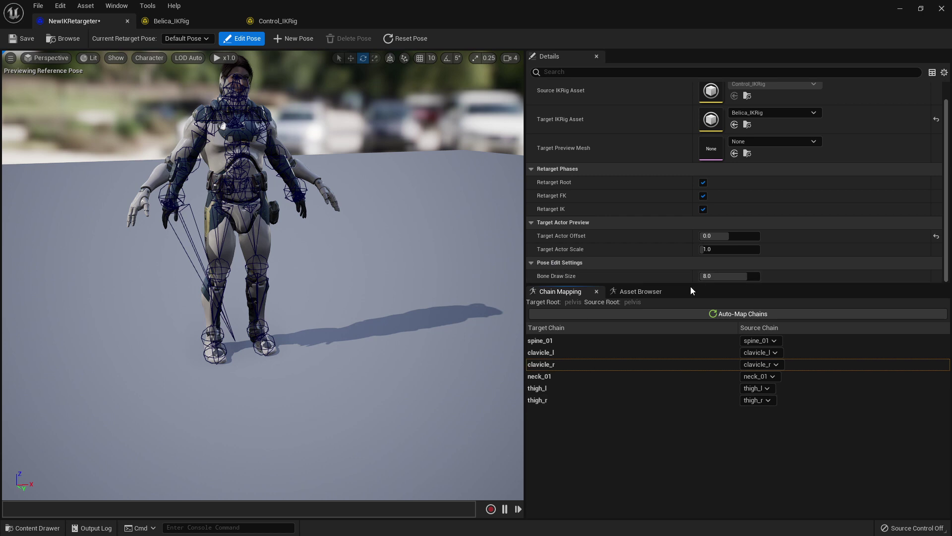
left_click_drag(746, 279, 724, 279)
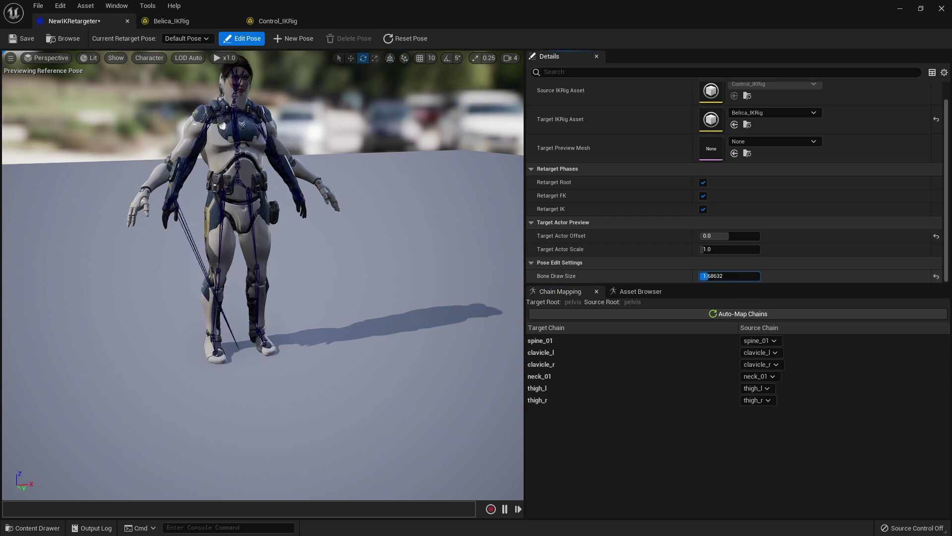
- Rotate Belica's right upper arm bone outward by about 18 degrees to line up with the mannequin's arm
scroll(263, 276, "up", 5)
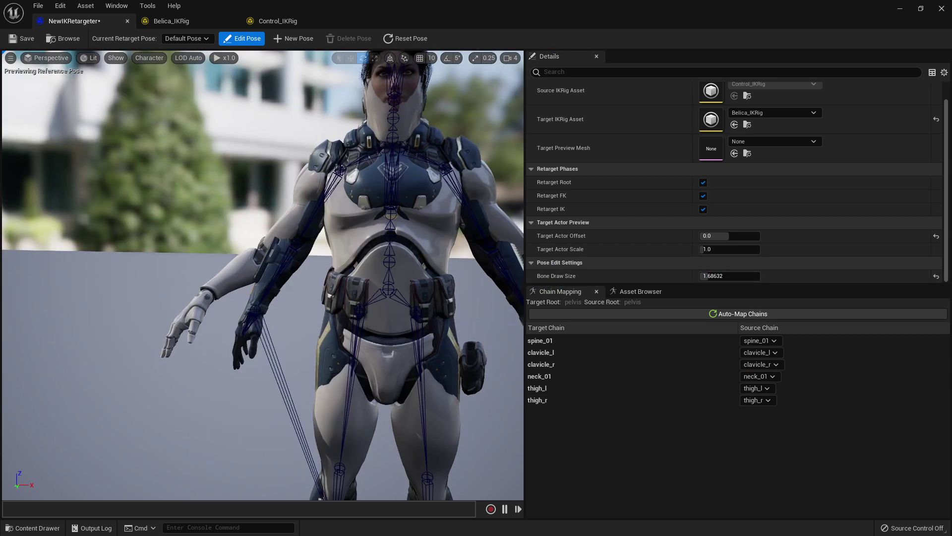
left_click(351, 208)
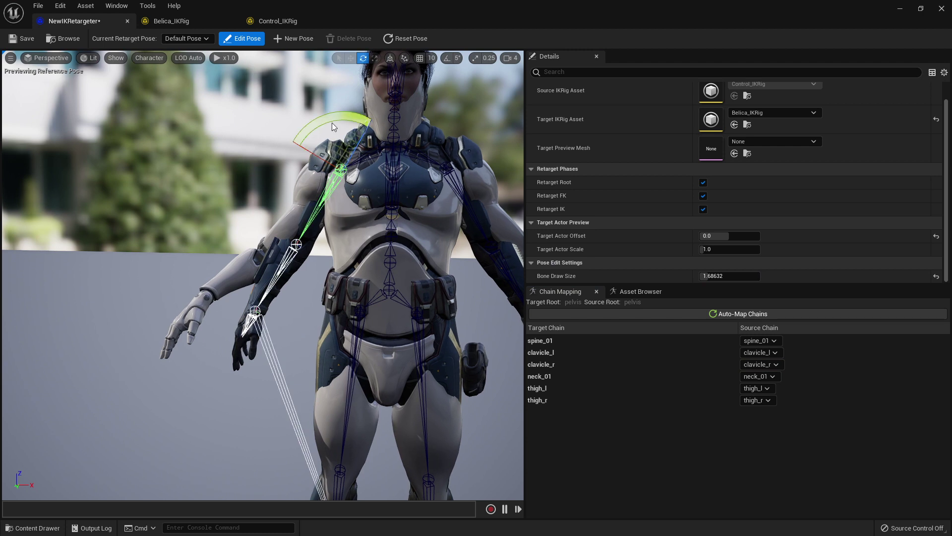
left_click_drag(332, 119, 350, 108)
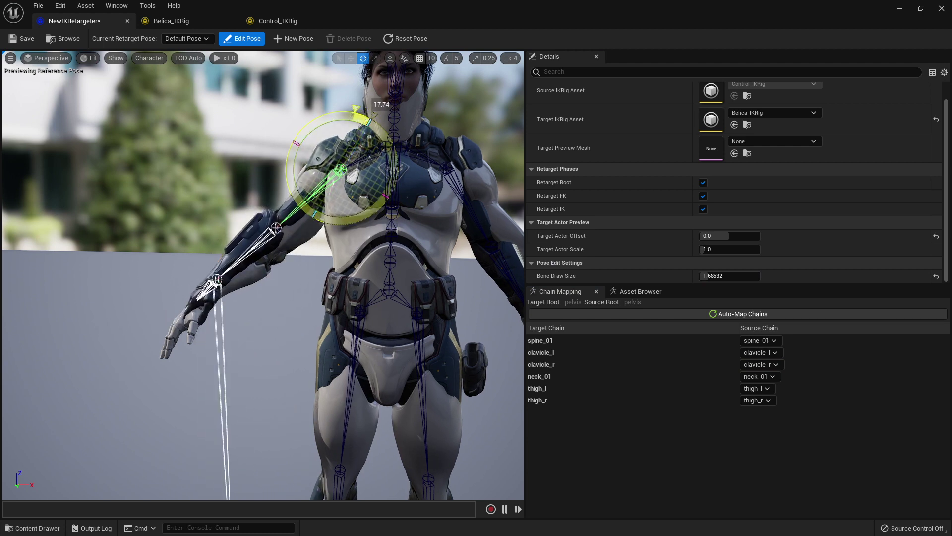
right_click_drag(397, 289, 375, 287)
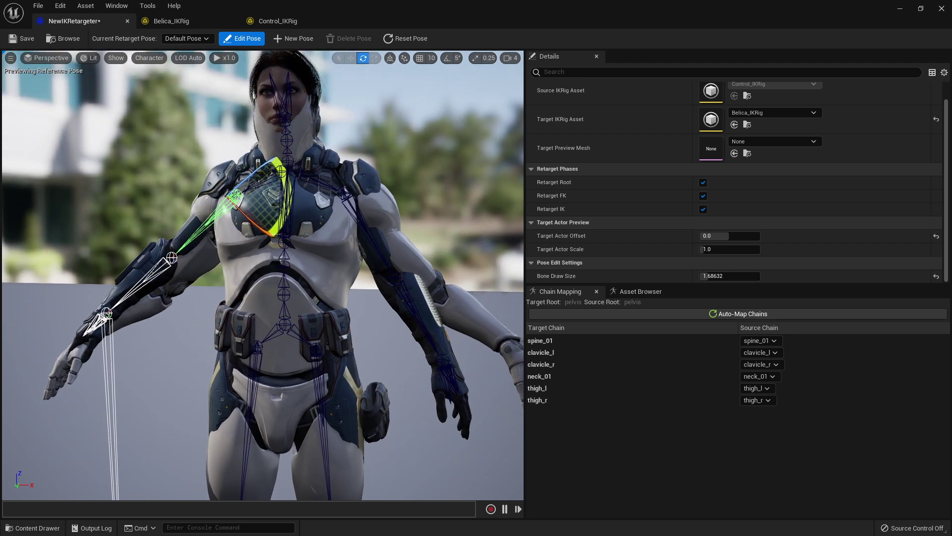
- Rotate Belica's left upper arm bone outward by about 16 degrees to match the mannequin's arm, and leave pose editing
left_click(357, 211)
left_click_drag(365, 239, 361, 249)
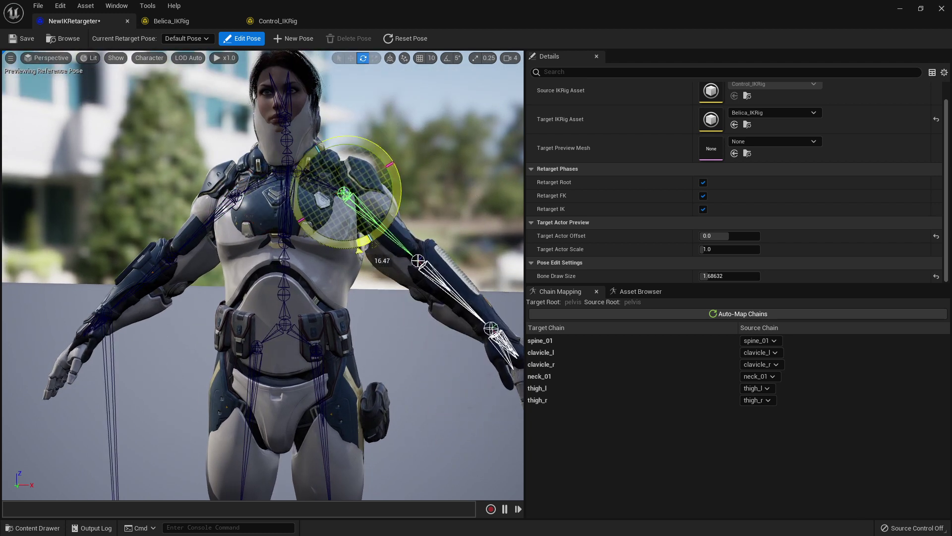
right_click_drag(395, 289, 210, 95)
left_click(238, 42)
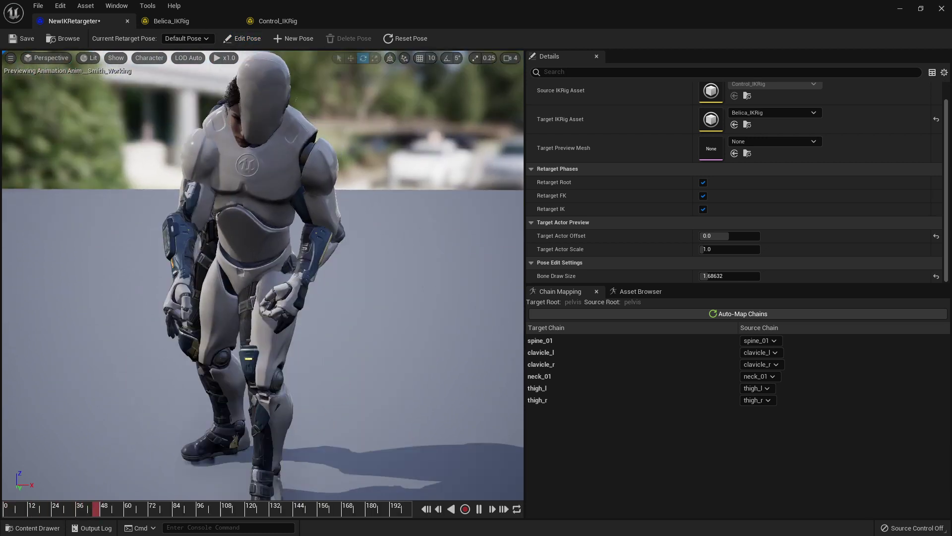
right_click_drag(357, 189, 377, 233)
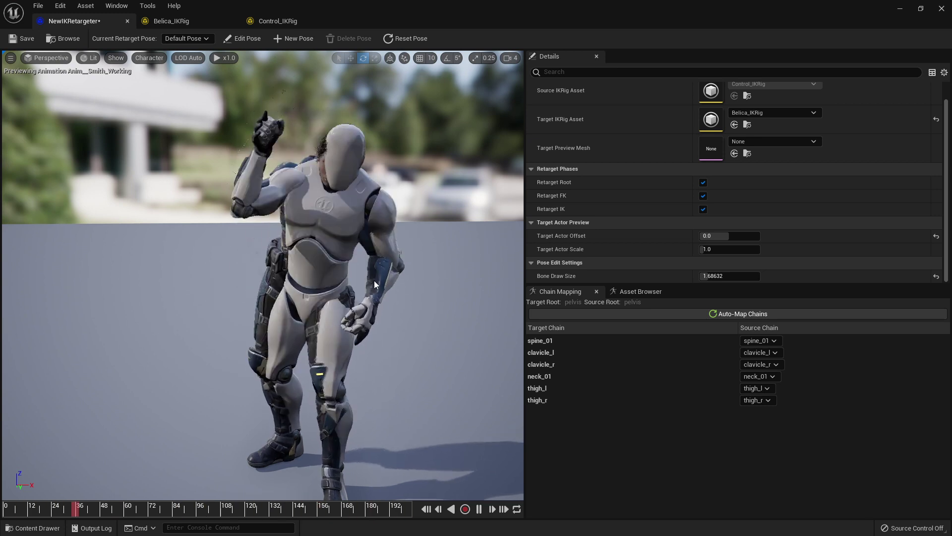
right_click_drag(374, 280, 375, 273)
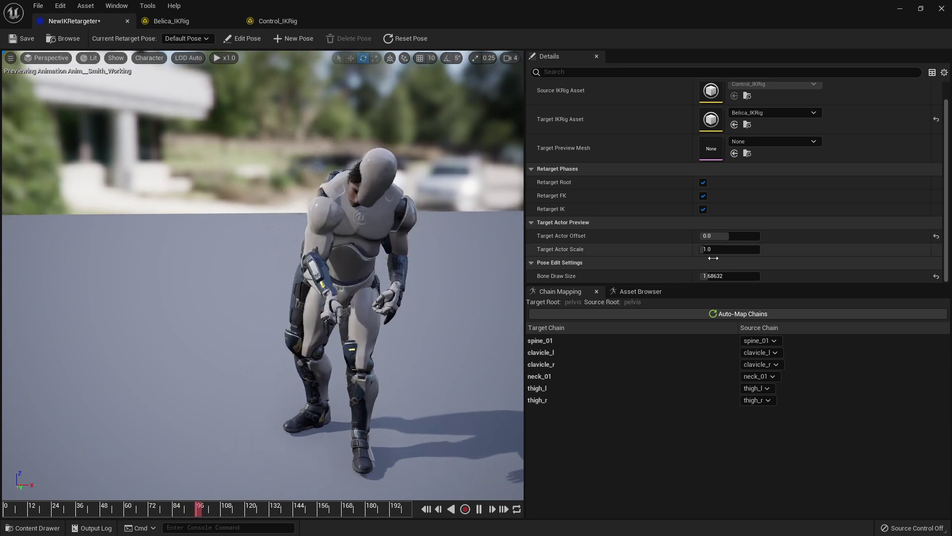
- Set the Target Actor Offset to 150 to place Belica beside the mannequin
left_click(724, 237)
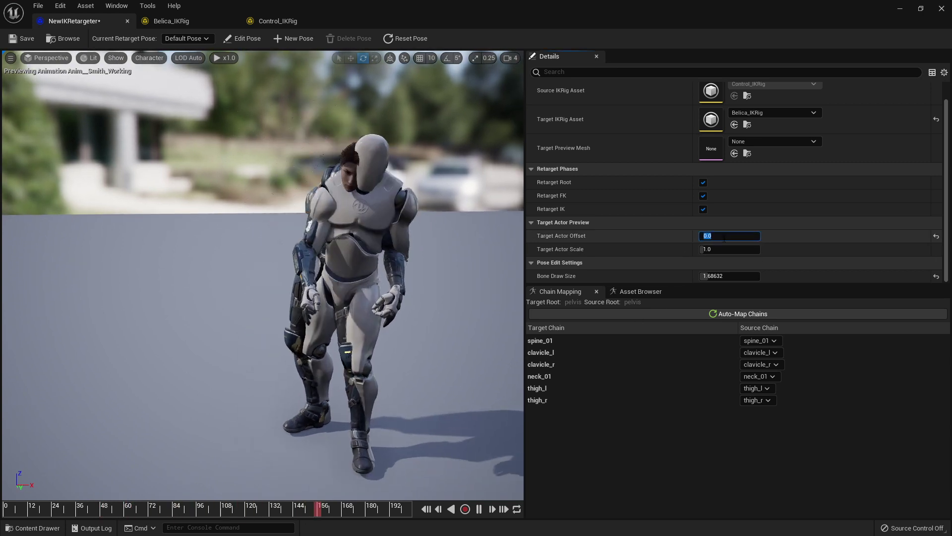
type("150")
key("Return")
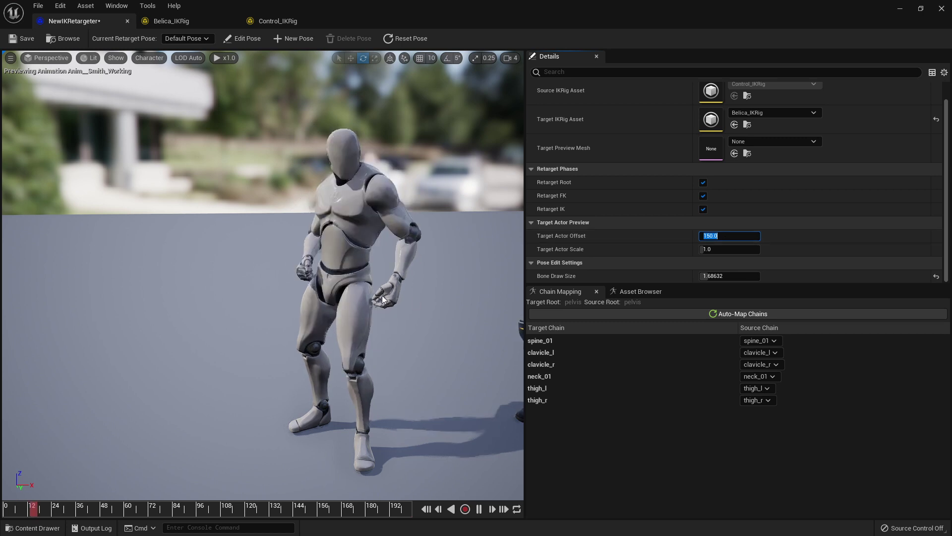
right_click_drag(297, 272, 238, 273)
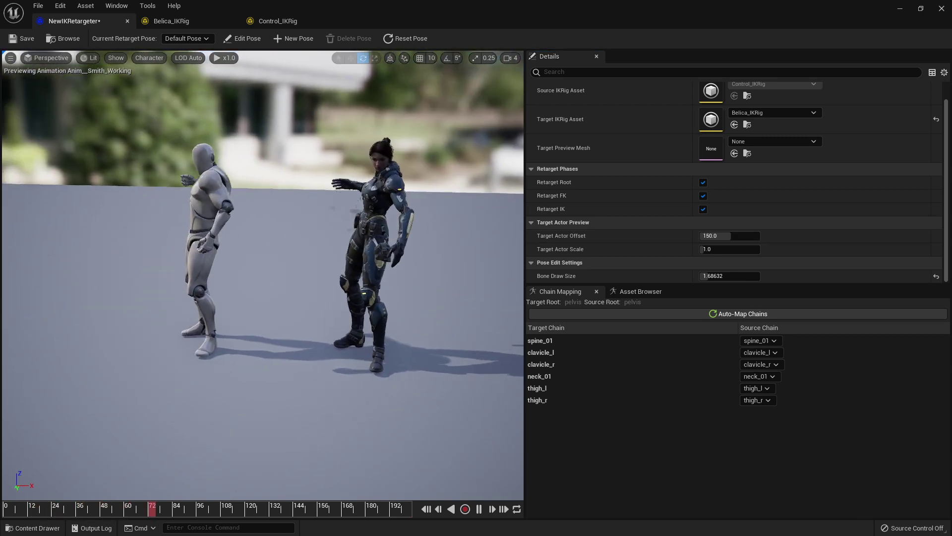
- Preview the Anim_Body_Stretch_2 animation on both characters and rewind it to frame 0
left_click(637, 292)
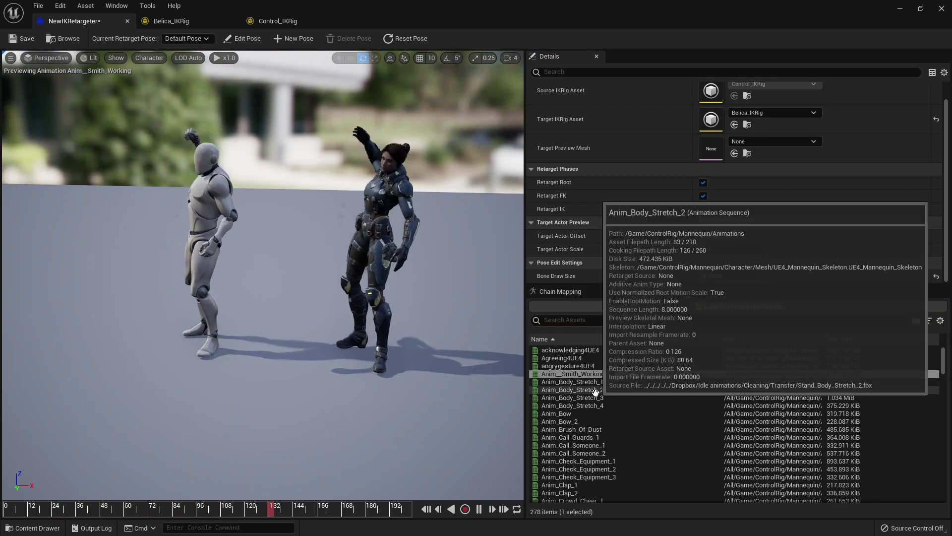
left_click(575, 390)
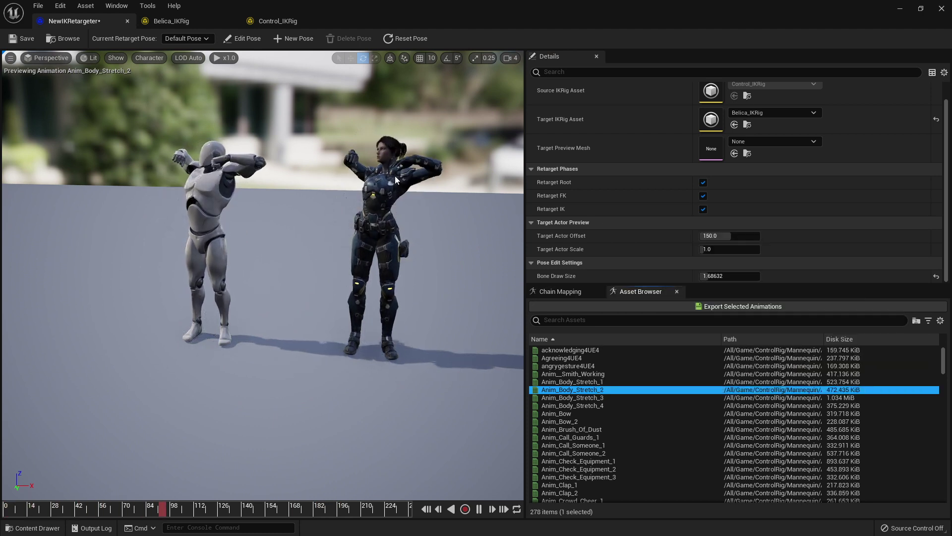
left_click_drag(235, 516, 1, 516)
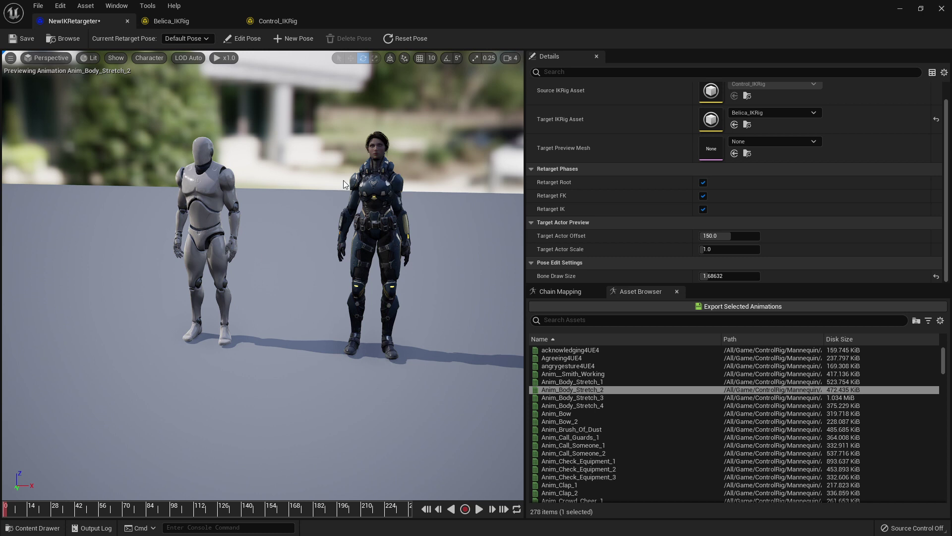
- Set Blend to Source to 0 for the clavicle_r and clavicle_l chains and scrub the stretch animation forward
left_click(572, 293)
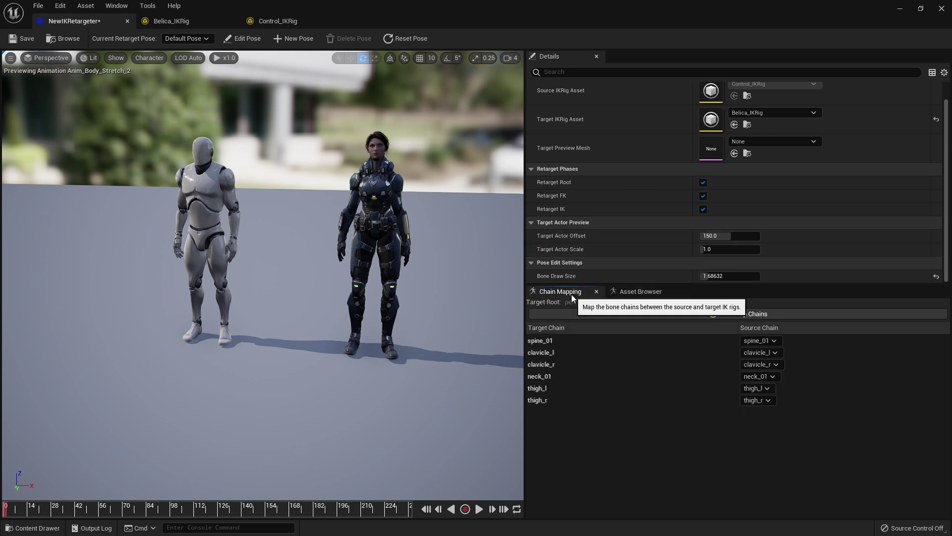
left_click(568, 363)
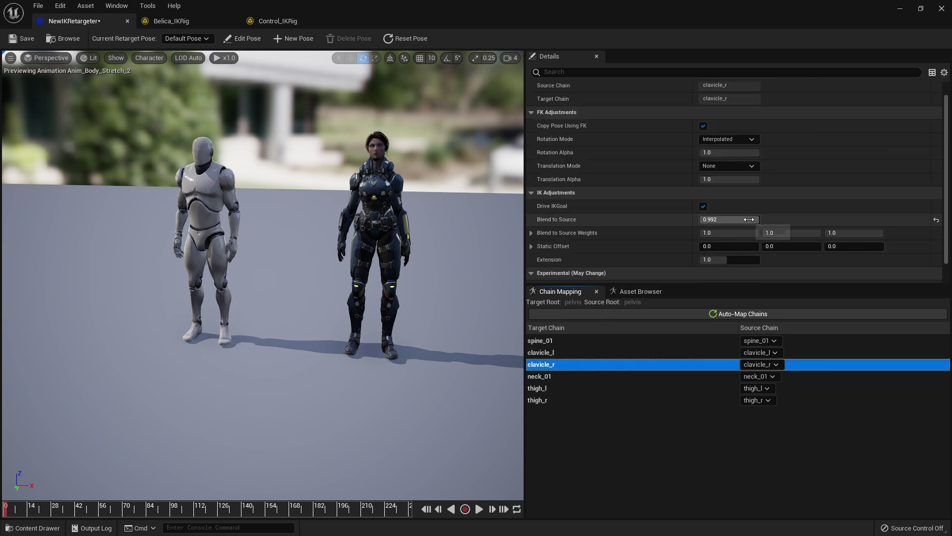
left_click(584, 354)
left_click_drag(754, 219, 759, 219)
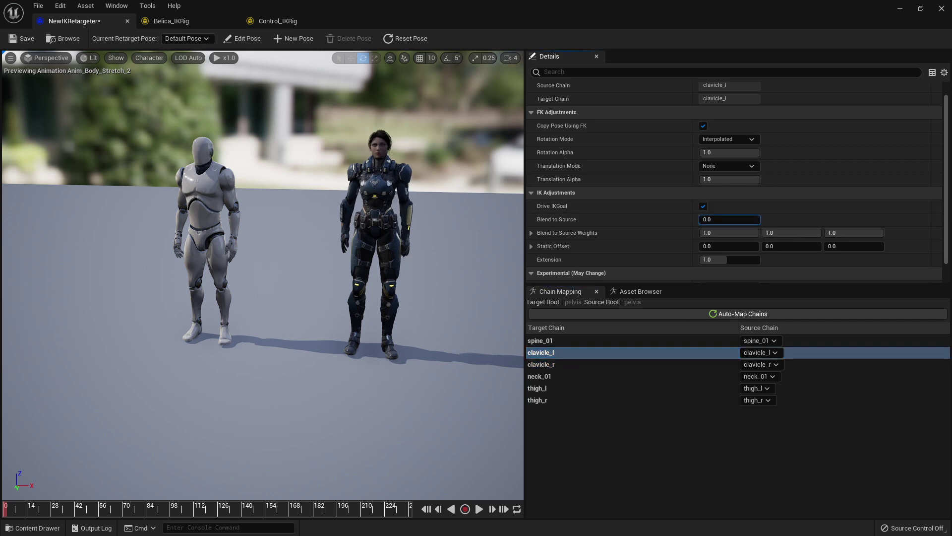
left_click(44, 507)
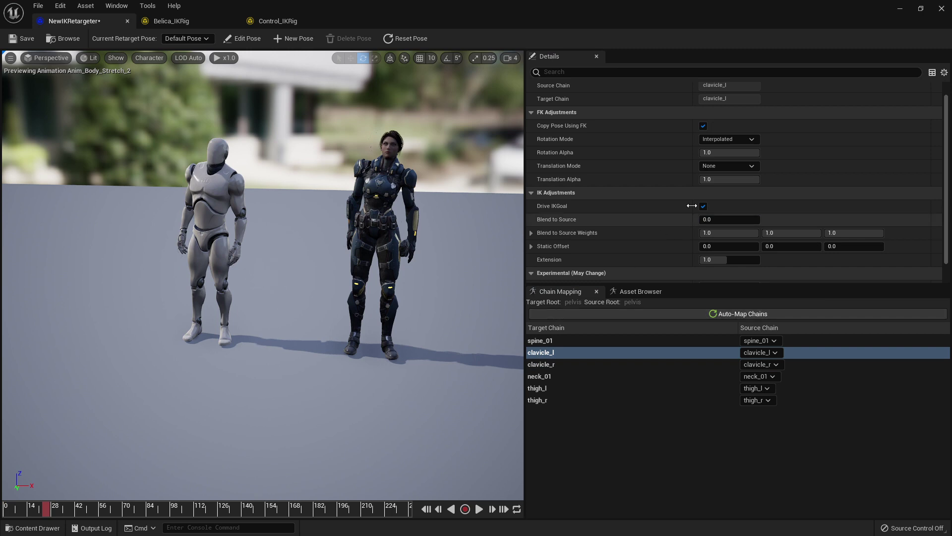
- Resume the stretch animation's playback and disable the Retarget IK phase
left_click(639, 414)
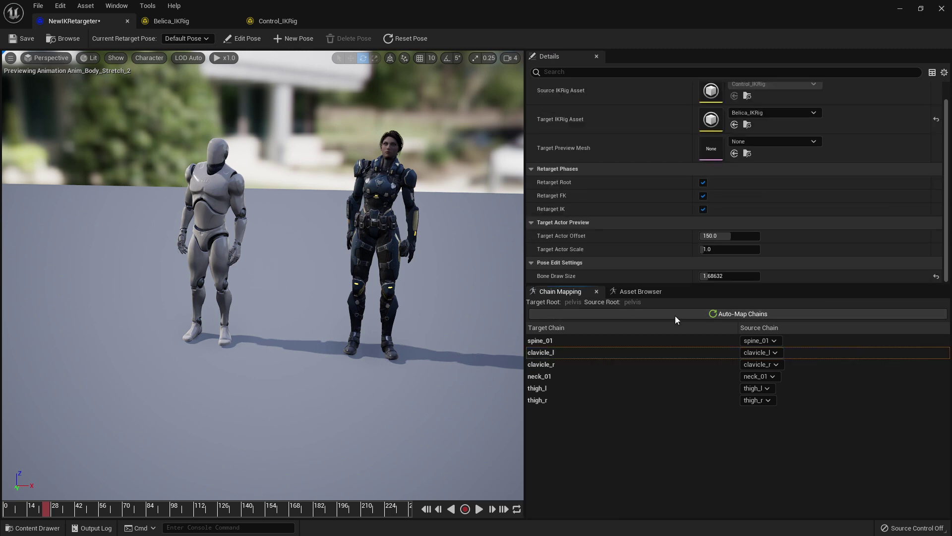
left_click(481, 508)
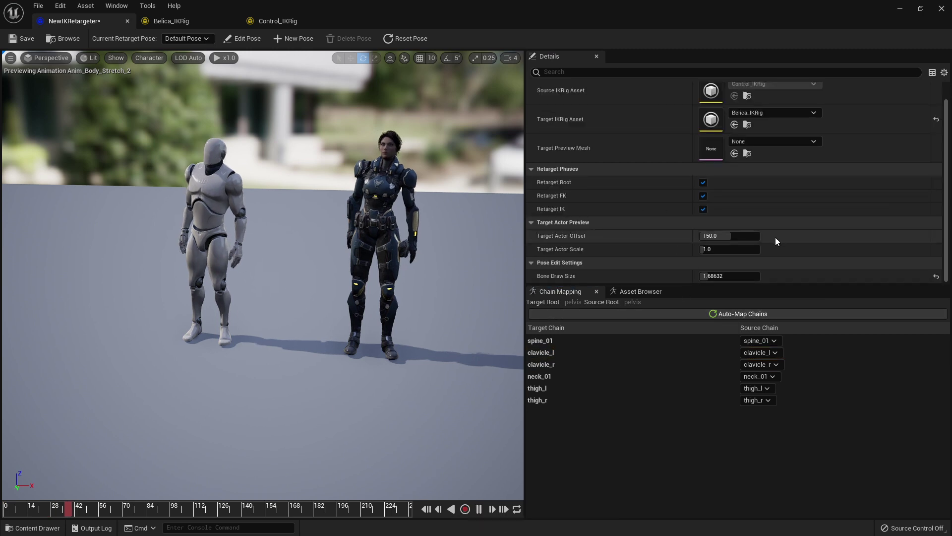
left_click(702, 209)
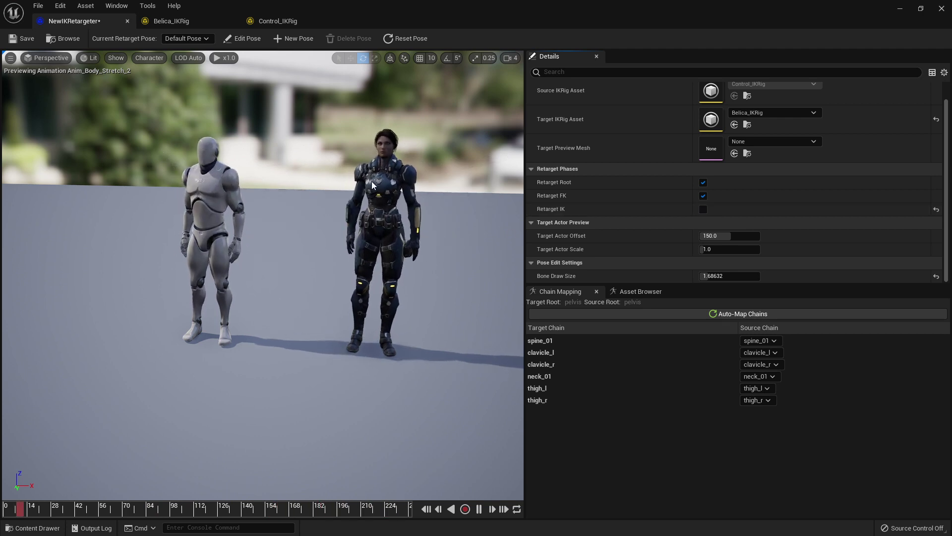
- Turn Drive IKGoal off and back on for the clavicle_r chain to compare the arm motion
left_click(554, 365)
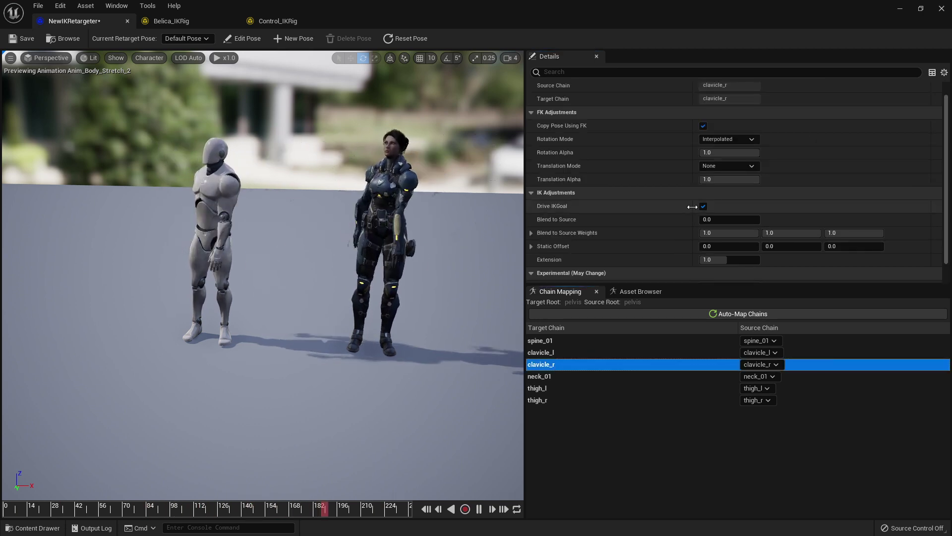
left_click(703, 207)
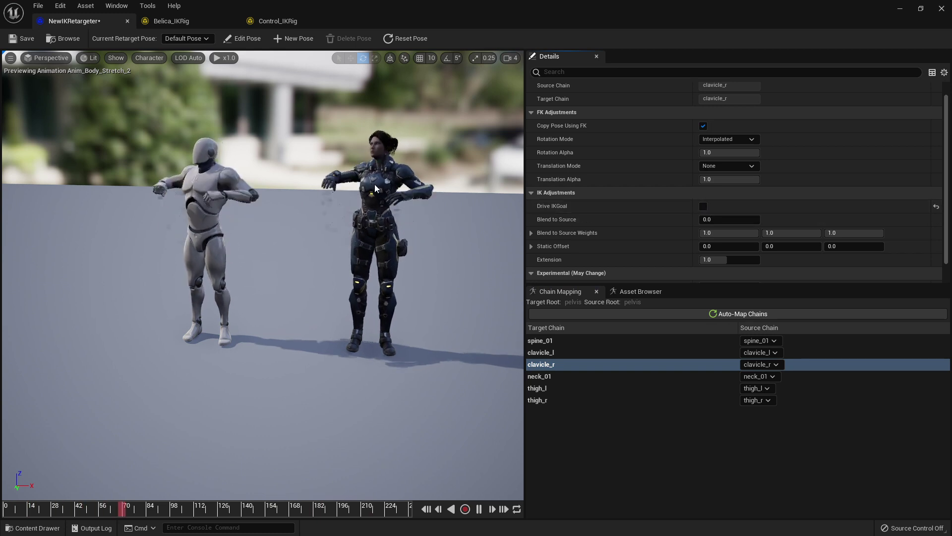
left_click(703, 206)
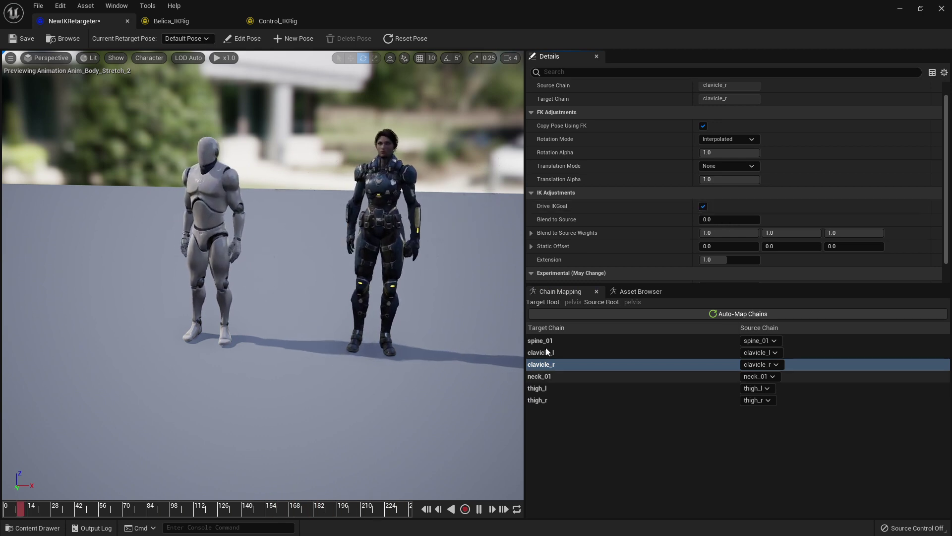
- Preview the Walk_13_Power_Walk_Loop animation on both characters and scrub it to about frame 47
left_click(635, 292)
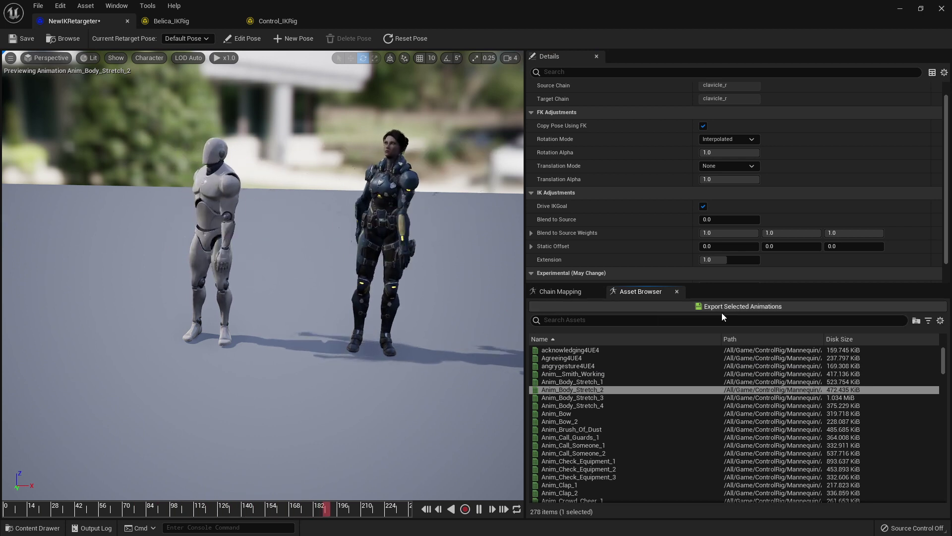
left_click(570, 291)
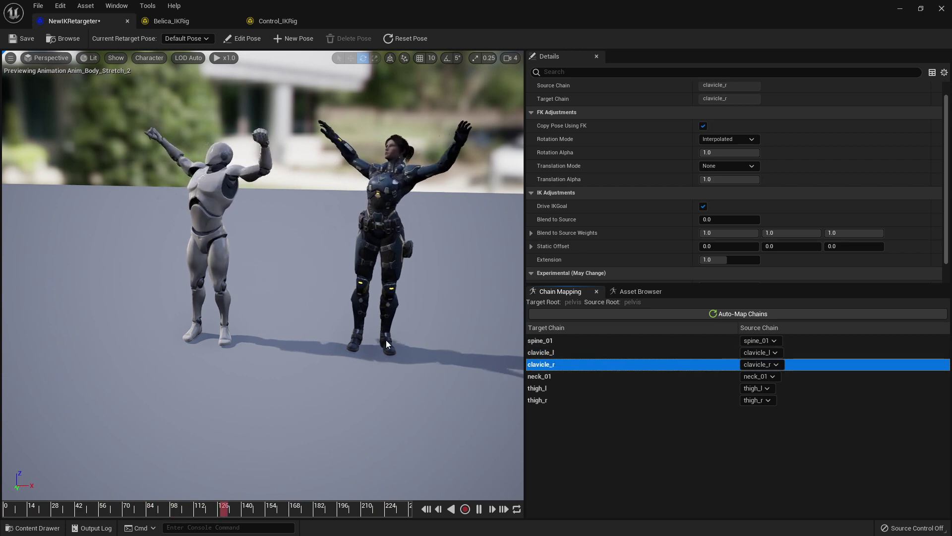
left_click(640, 291)
scroll(645, 423, "down", 10)
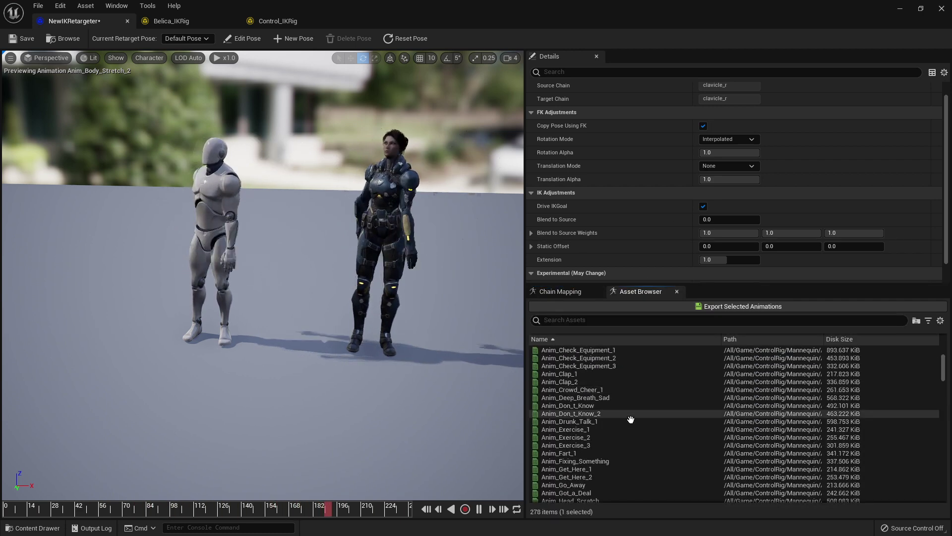
scroll(640, 422, "down", 15)
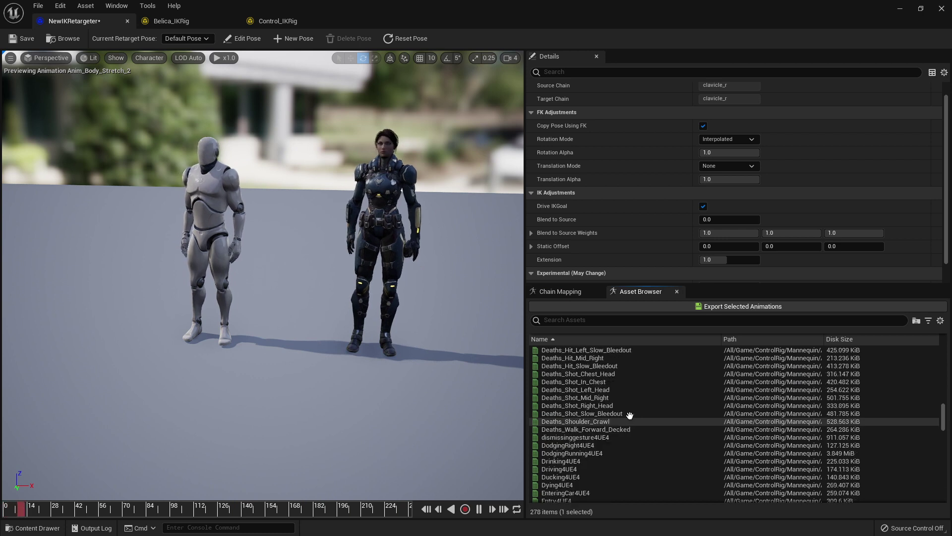
scroll(617, 421, "down", 20)
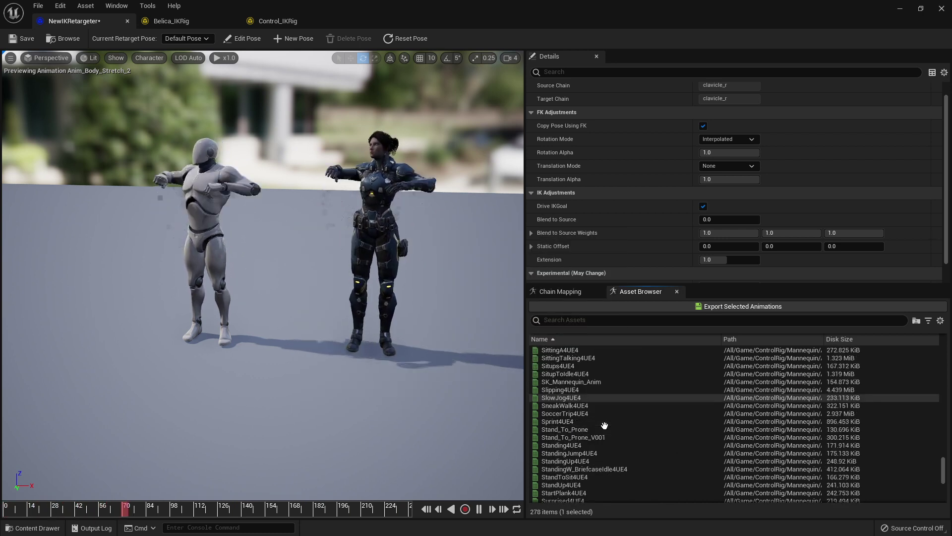
scroll(603, 427, "down", 5)
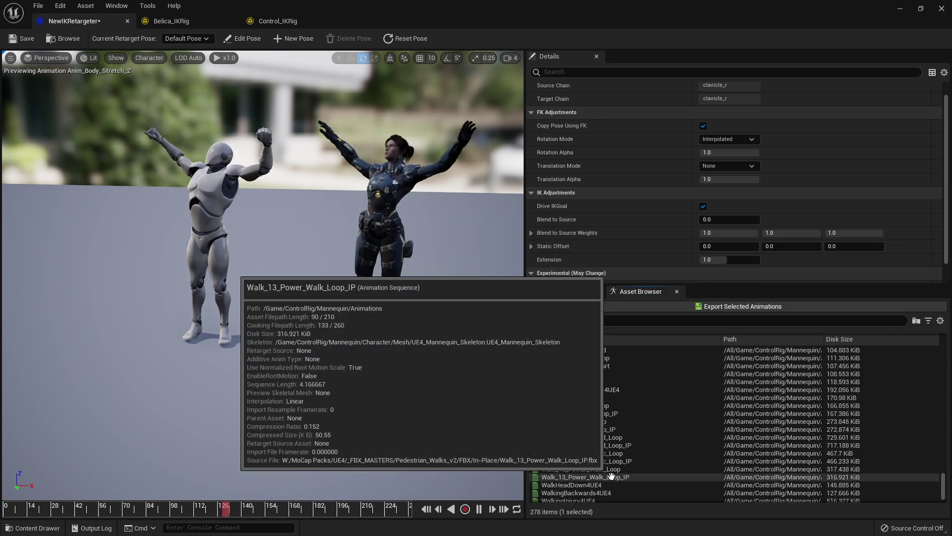
left_click(611, 470)
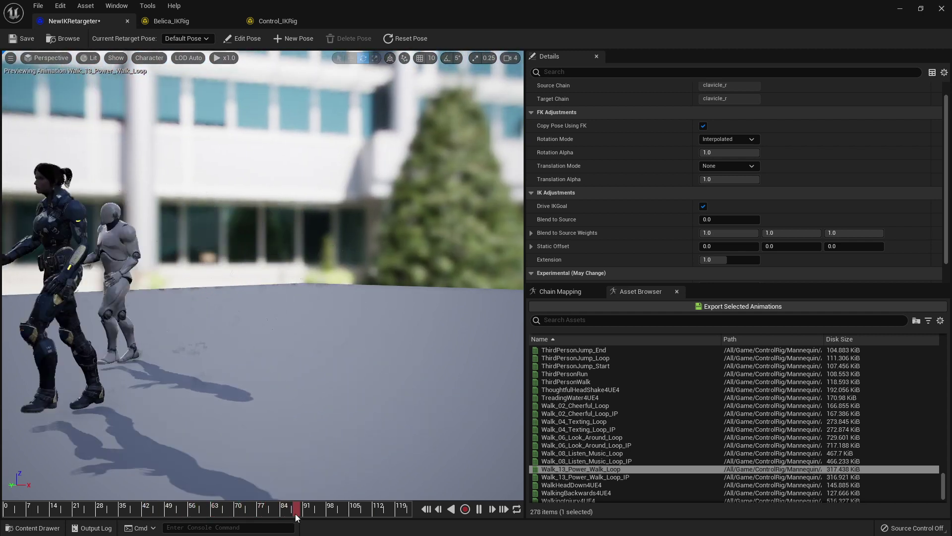
left_click_drag(200, 508, 160, 508)
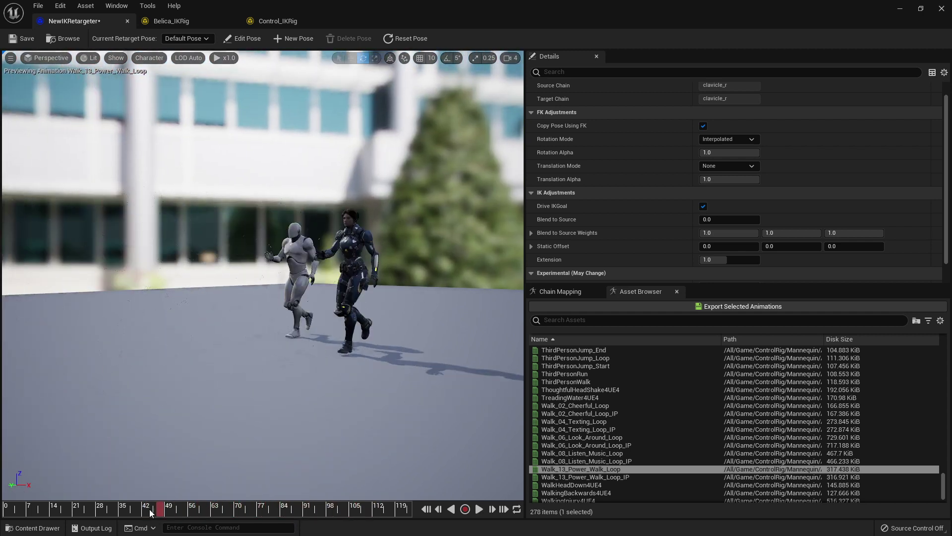
- Check the Belica_IKRig setup, return to the retargeter, and scrub the power walk to about frame 63
left_click(285, 22)
left_click(164, 22)
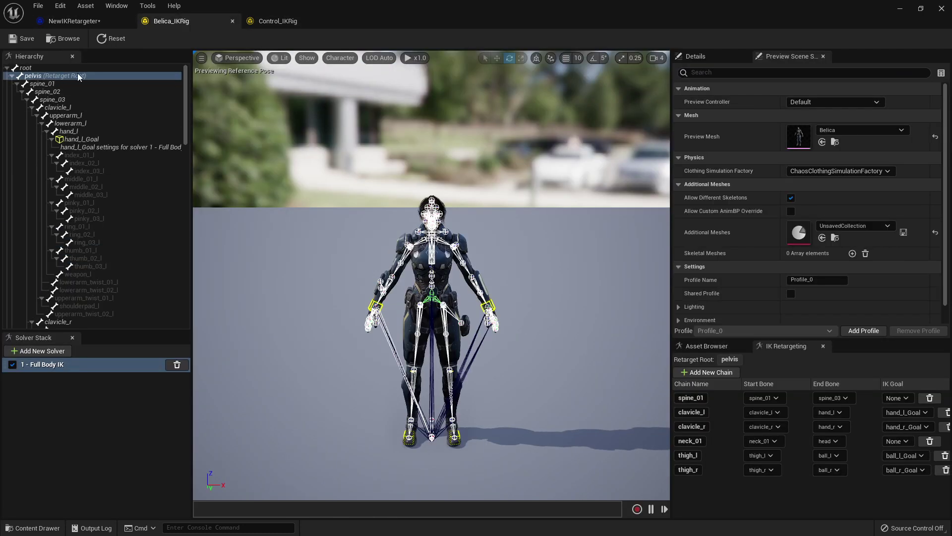
left_click(94, 22)
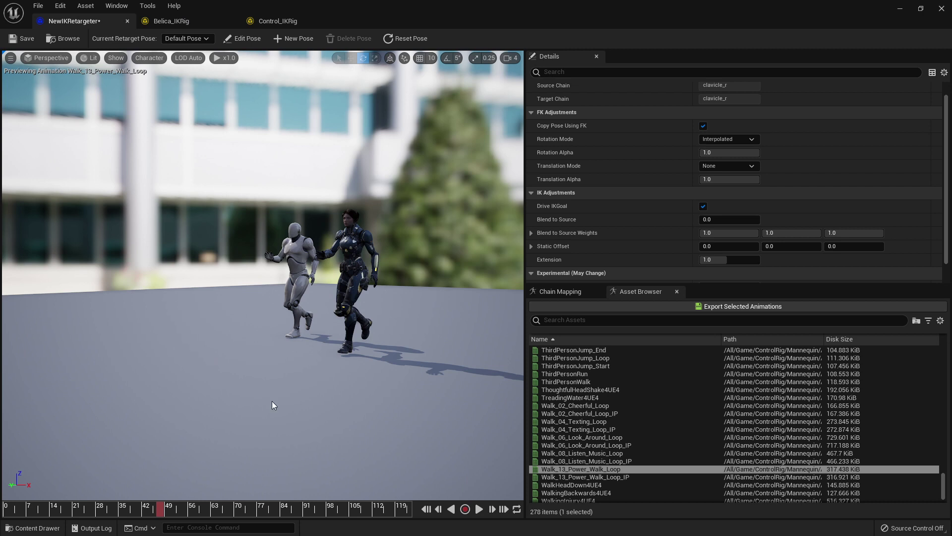
mouse_move(172, 514)
left_mouse_down()
mouse_move(246, 518)
mouse_move(277, 530)
mouse_move(214, 527)
mouse_move(242, 513)
mouse_move(285, 529)
mouse_move(288, 518)
mouse_move(161, 513)
left_mouse_up()
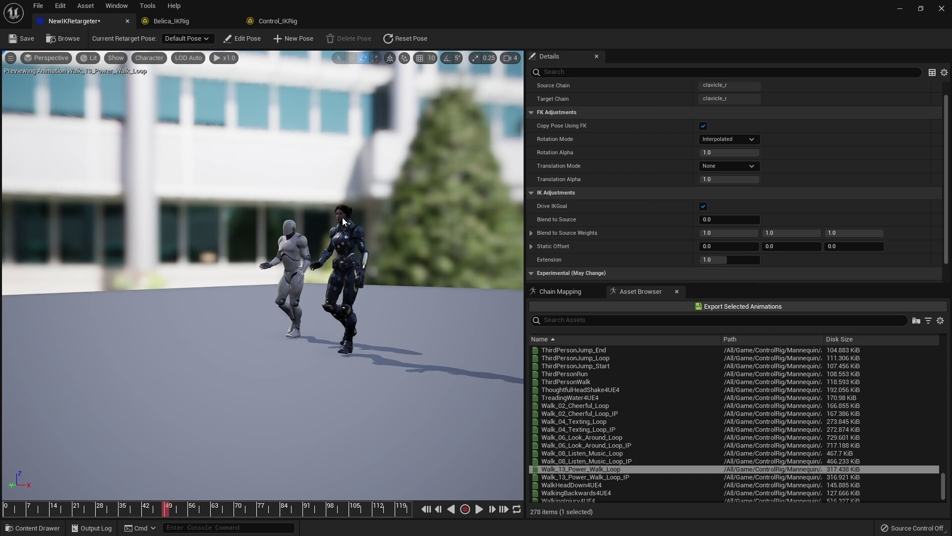
left_click_drag(186, 505, 233, 414)
left_click_drag(236, 513, 212, 511)
right_click_drag(293, 357, 295, 383)
- Preview the StandUp4UE4 animation and compare the seated poses of both characters from the front and side
scroll(604, 452, "down", 2)
scroll(604, 441, "up", 10)
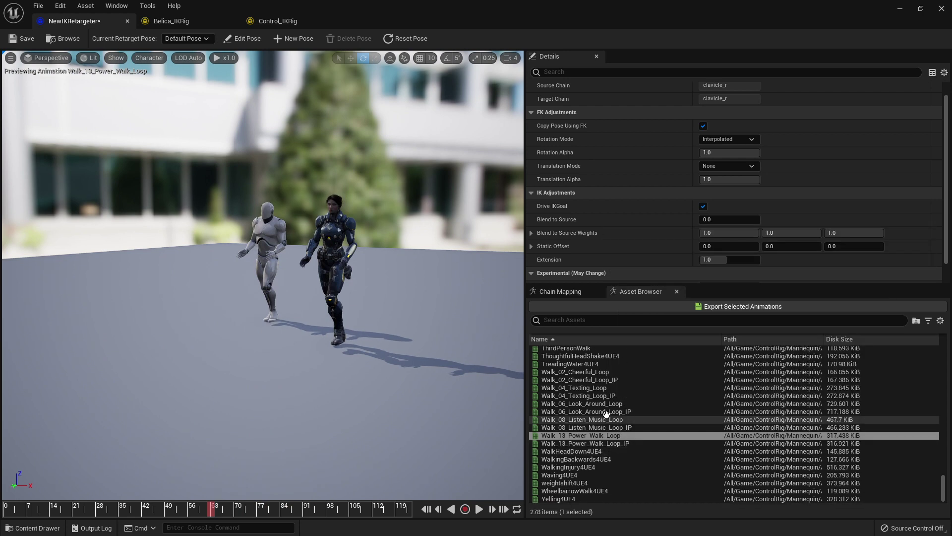
left_click(561, 387)
left_click_drag(468, 341, 401, 277)
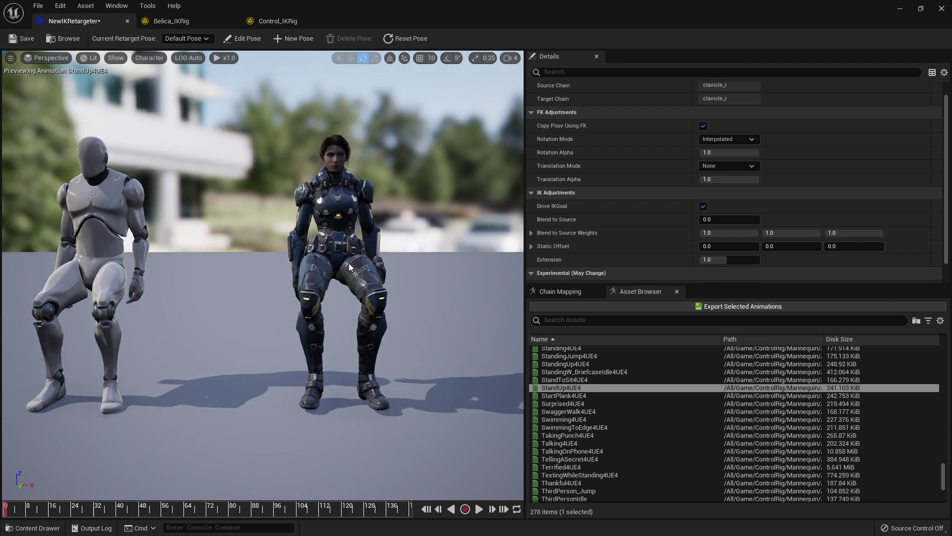
left_click_drag(340, 268, 346, 247)
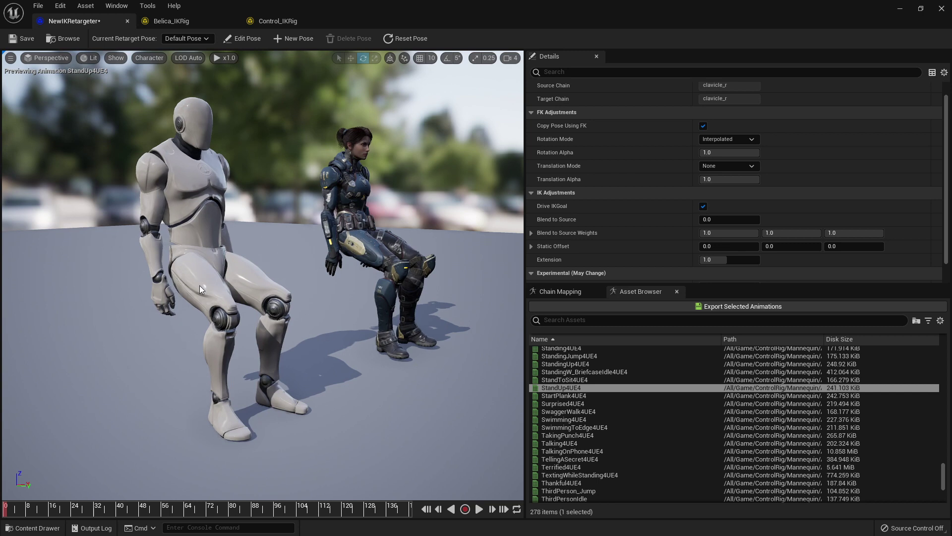
left_click_drag(217, 275, 227, 96)
- Add a new IK goal on the pelvis bone in Belica_IKRig, save the rig, and return to the retargeter
left_click(171, 21)
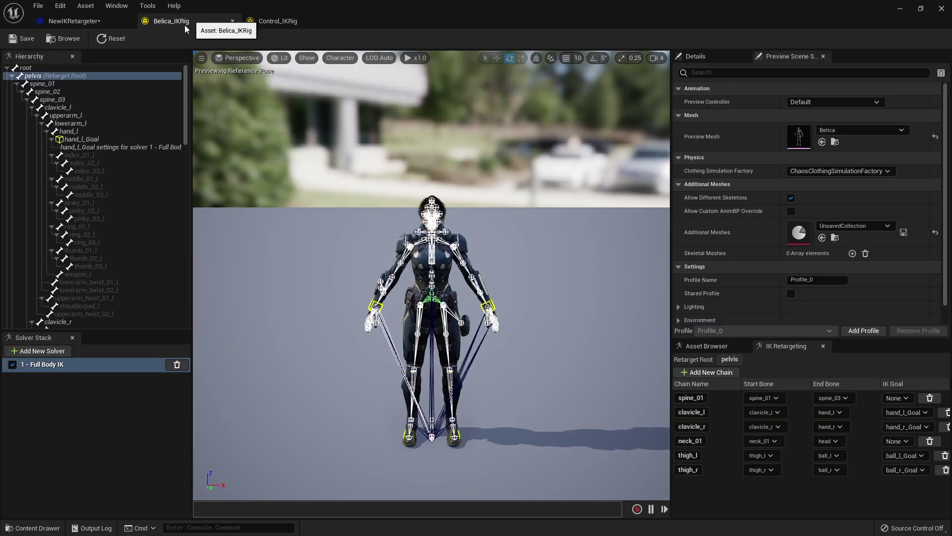
right_click(53, 79)
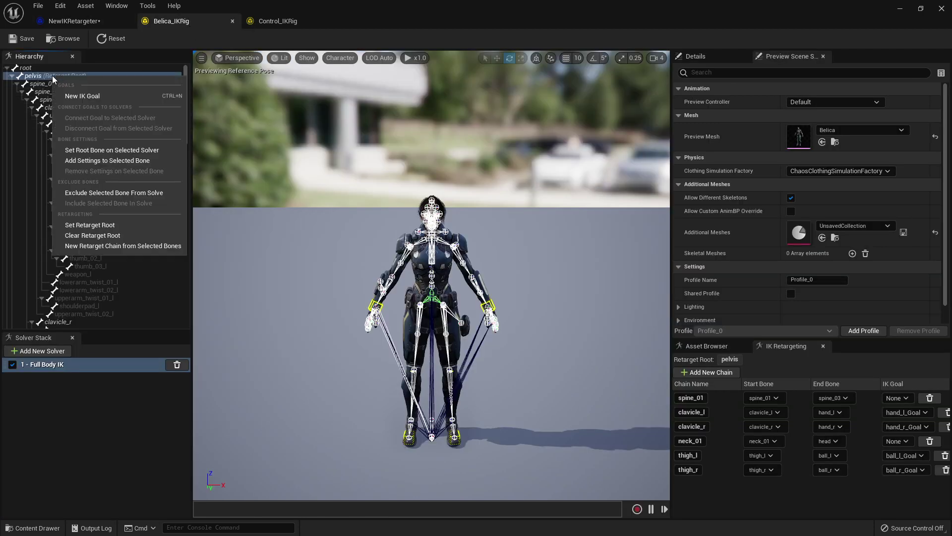
left_click(83, 96)
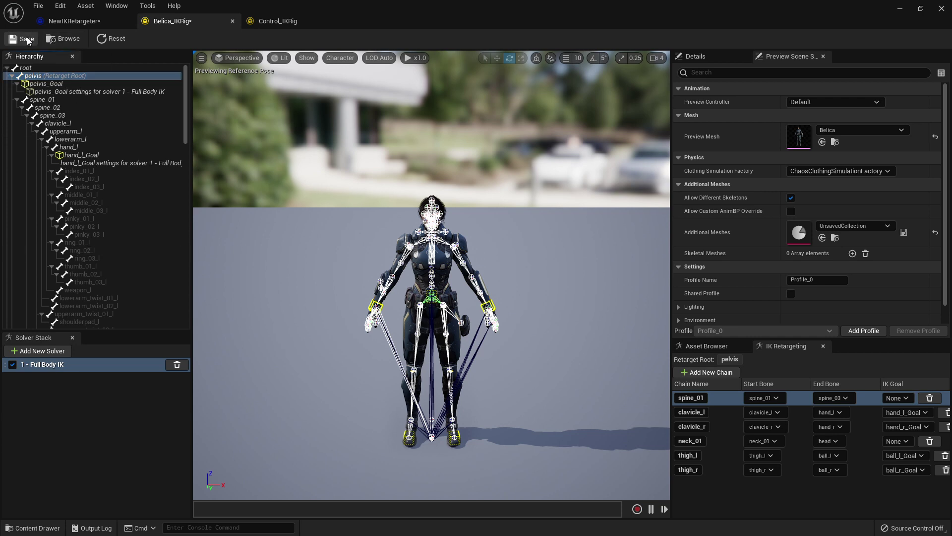
left_click(93, 23)
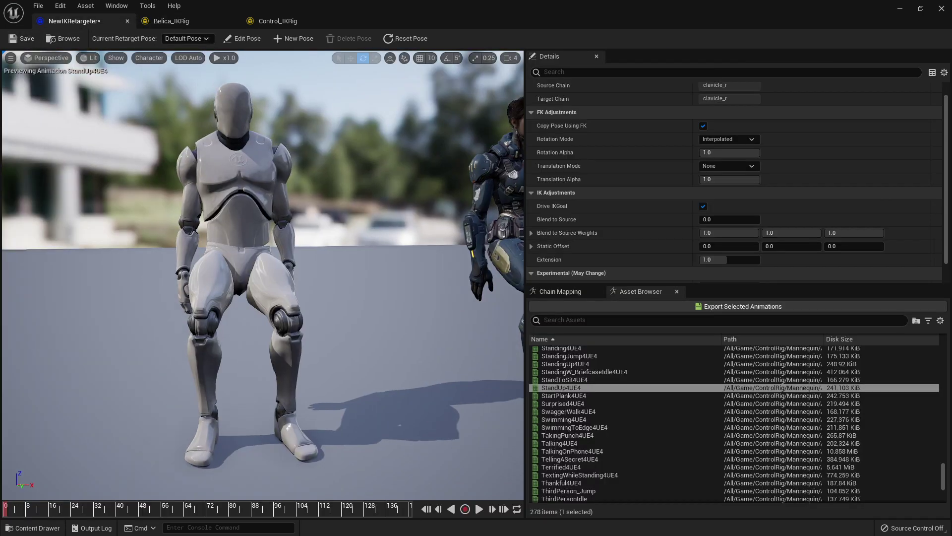
- Show the retargeter's chain mapping and global settings, and enable the Retarget IK phase
left_click(566, 293)
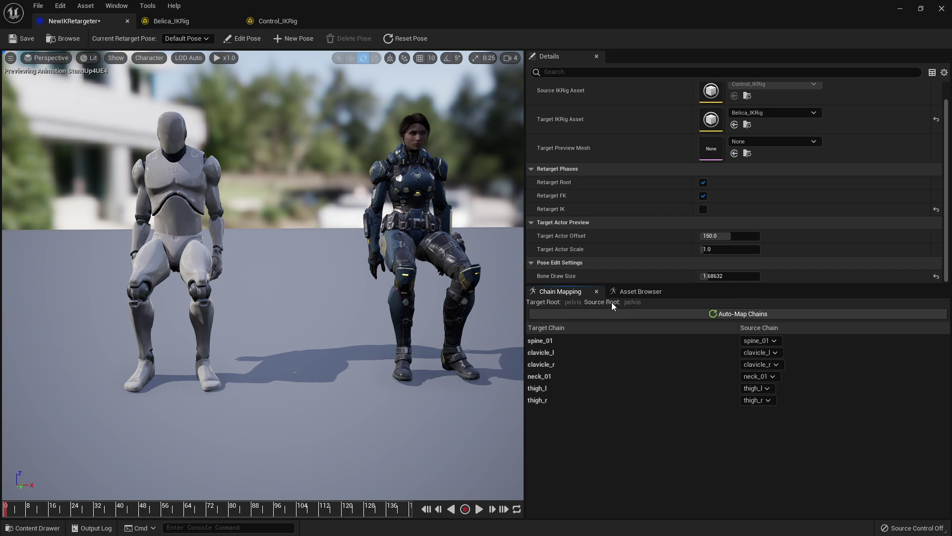
left_click(641, 293)
left_click(573, 292)
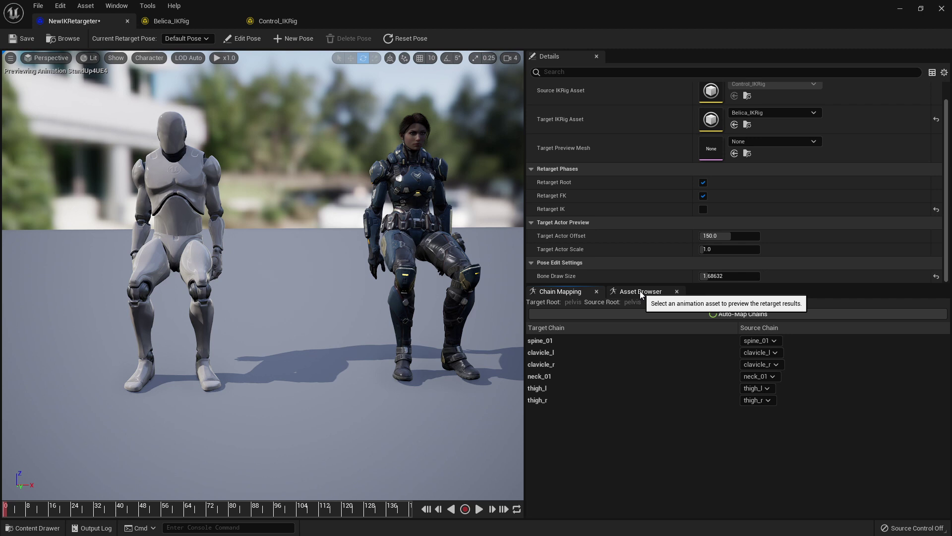
left_click(704, 210)
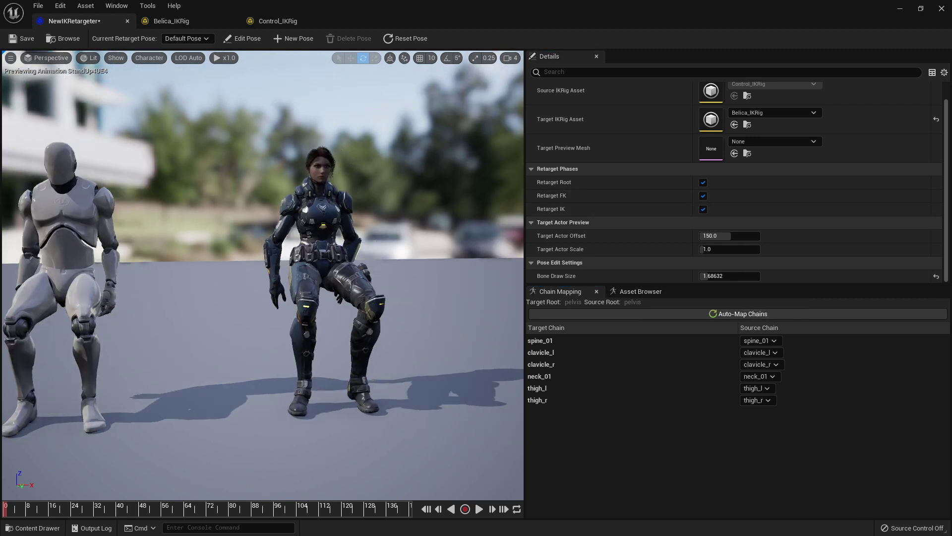
- Preview the Walk_13_Power_Walk_Loop animation on both characters and scrub it to about frame 6
left_click(632, 290)
scroll(614, 385, "down", 10)
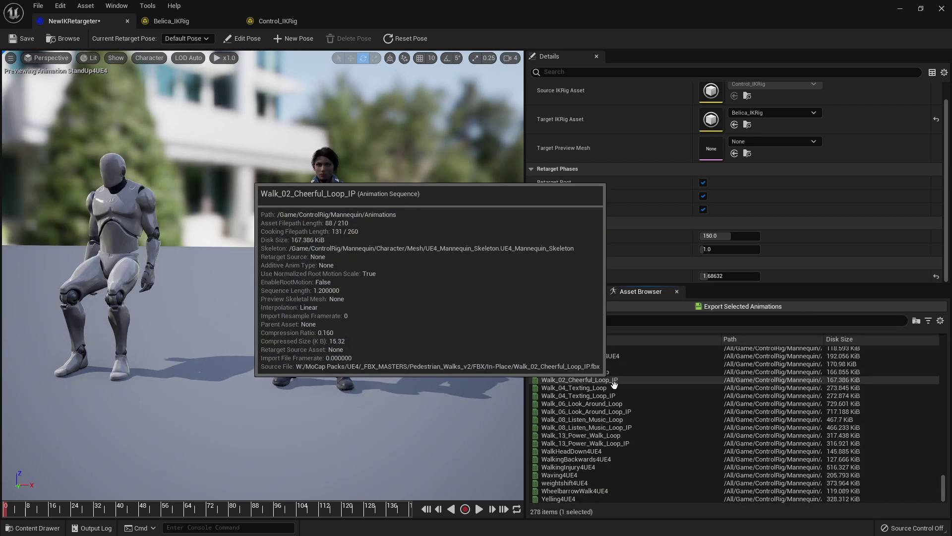
left_click(578, 435)
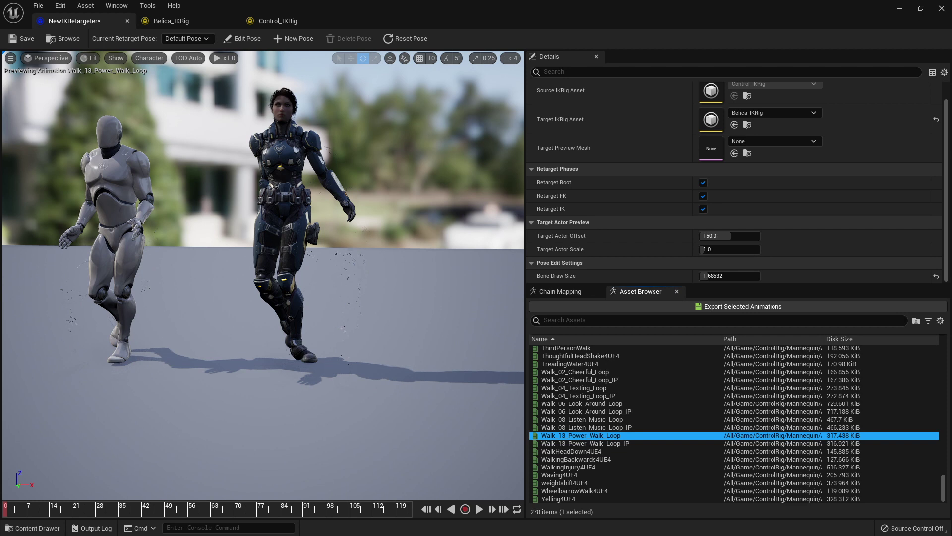
left_click_drag(366, 306, 97, 492)
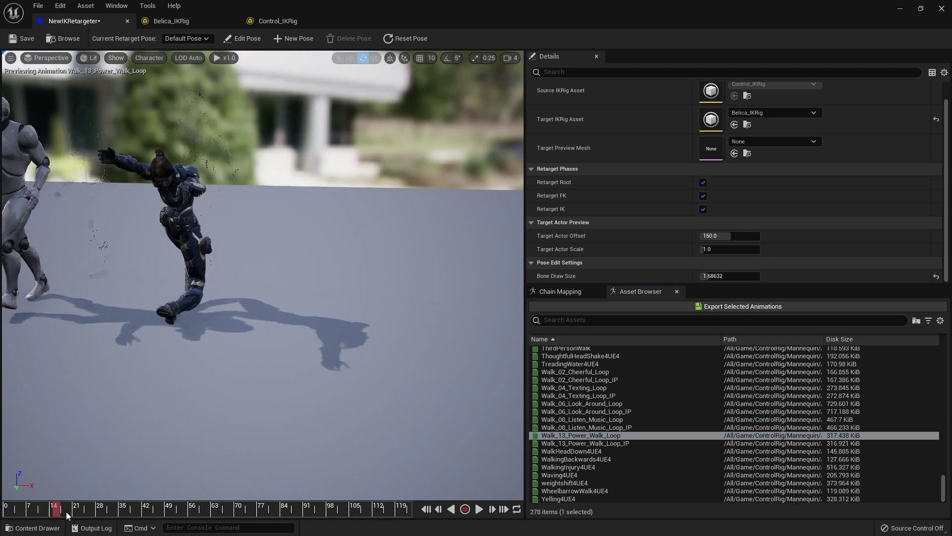
left_click_drag(98, 512, 23, 511)
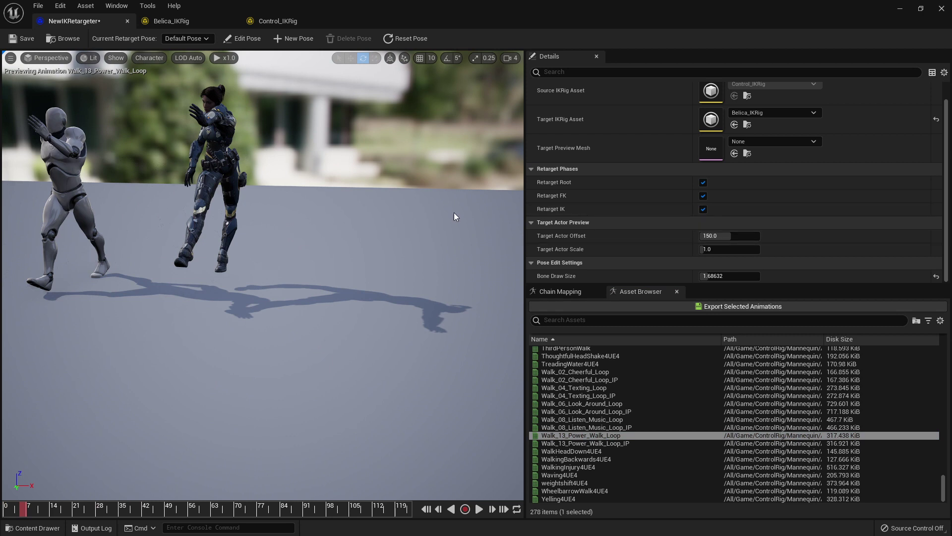
- Toggle Retarget IK off, on, and off again to compare Belica's power walk pose
left_click(703, 209)
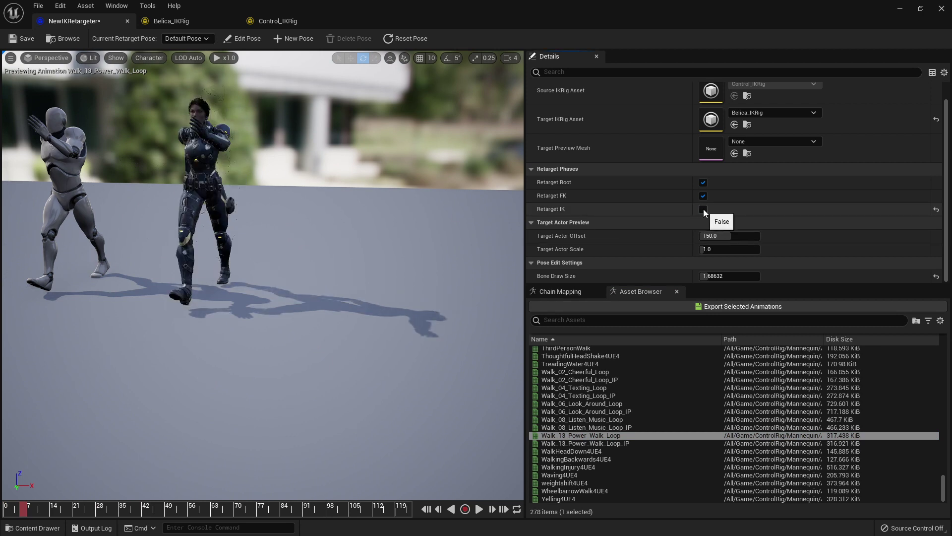
left_click(703, 210)
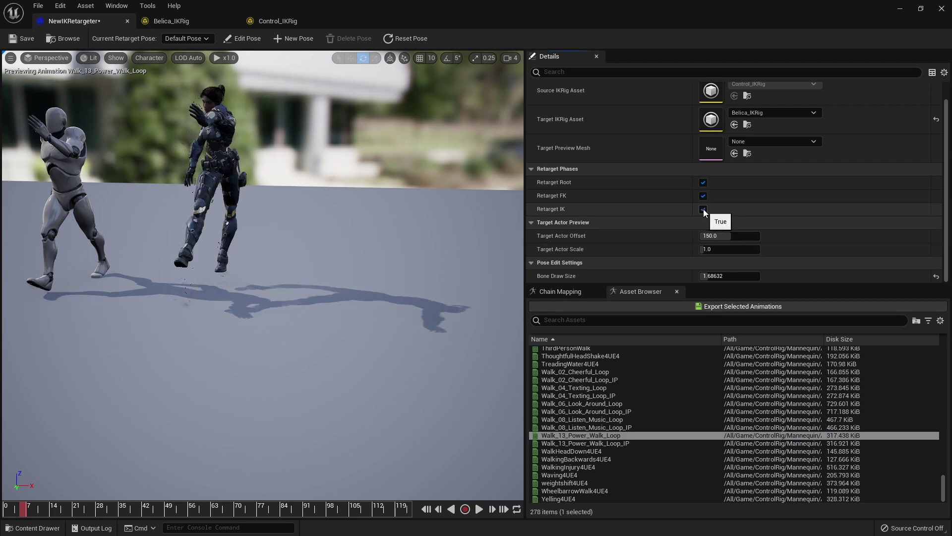
left_click(703, 210)
- Find the GettingUp4UE4 animation among the assets and preview it on both characters
scroll(603, 397, "up", 10)
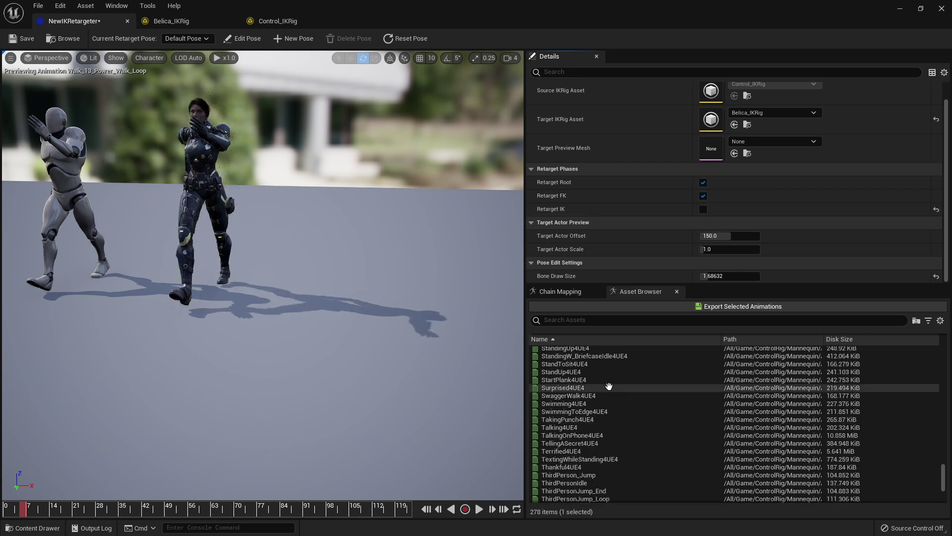
scroll(607, 392, "up", 15)
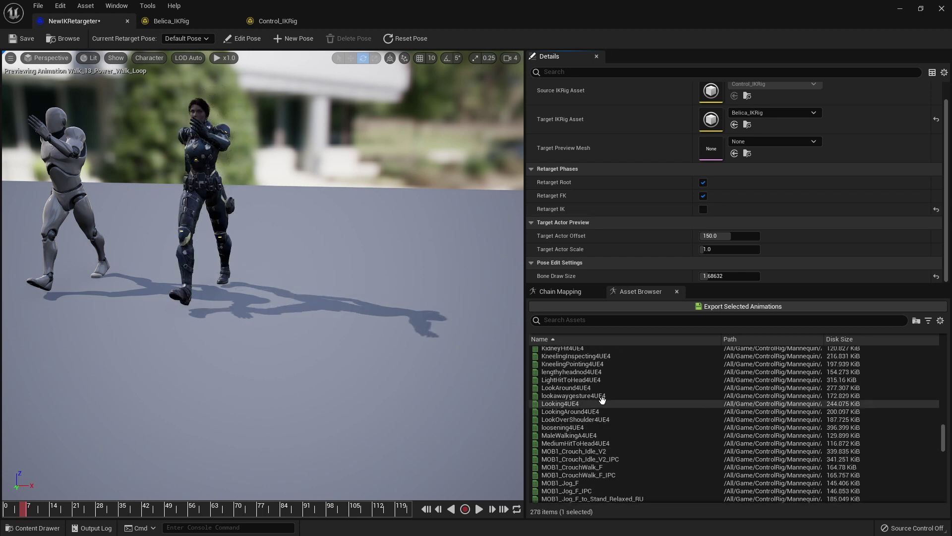
scroll(603, 399, "up", 4)
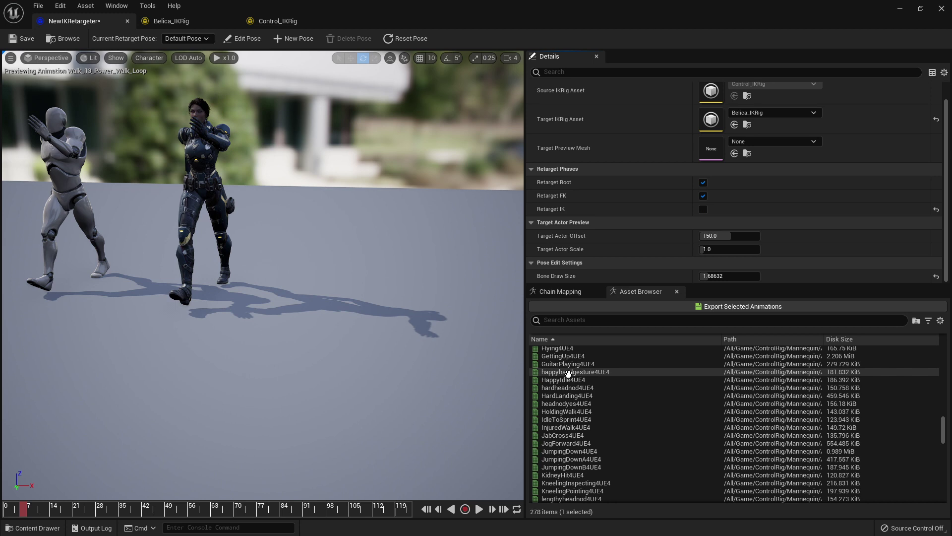
left_click(570, 356)
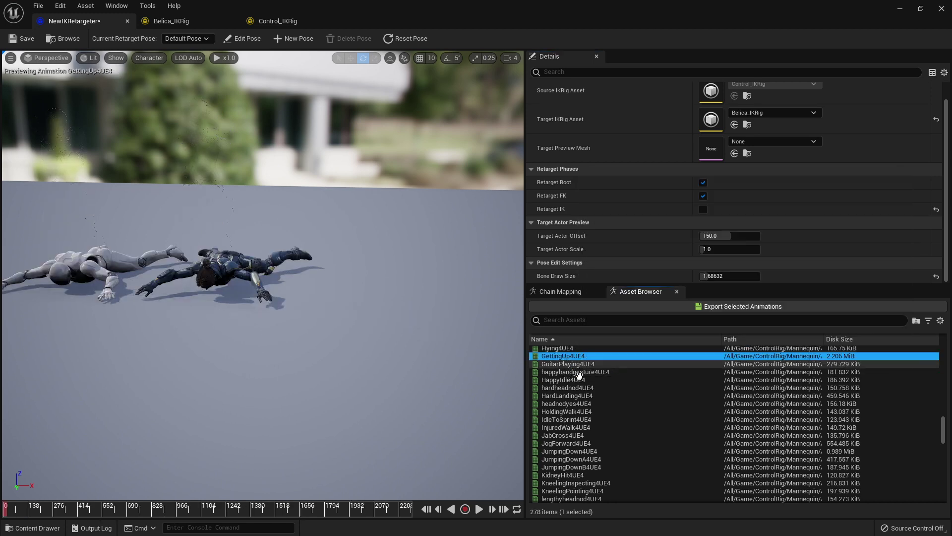
- Preview happyhandgesture4UE4 at about frame 38 without Retarget IK, and with it enabled at about frame 30
left_click(578, 371)
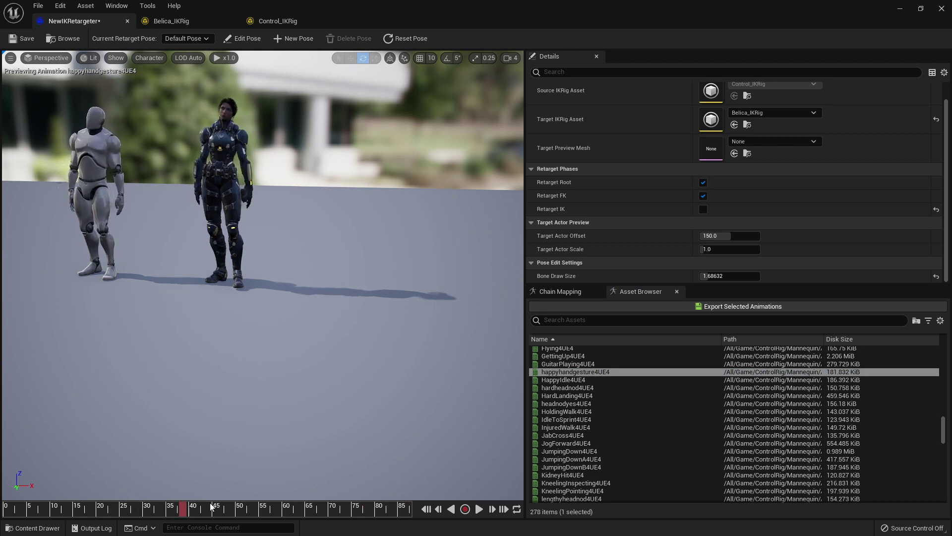
left_click_drag(299, 504, 101, 506)
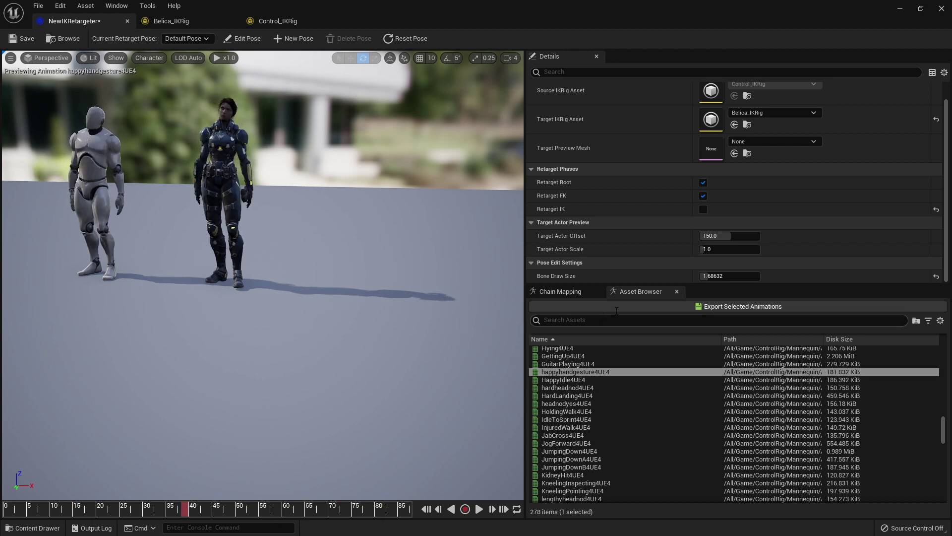
left_click(703, 209)
left_click_drag(192, 511, 30, 509)
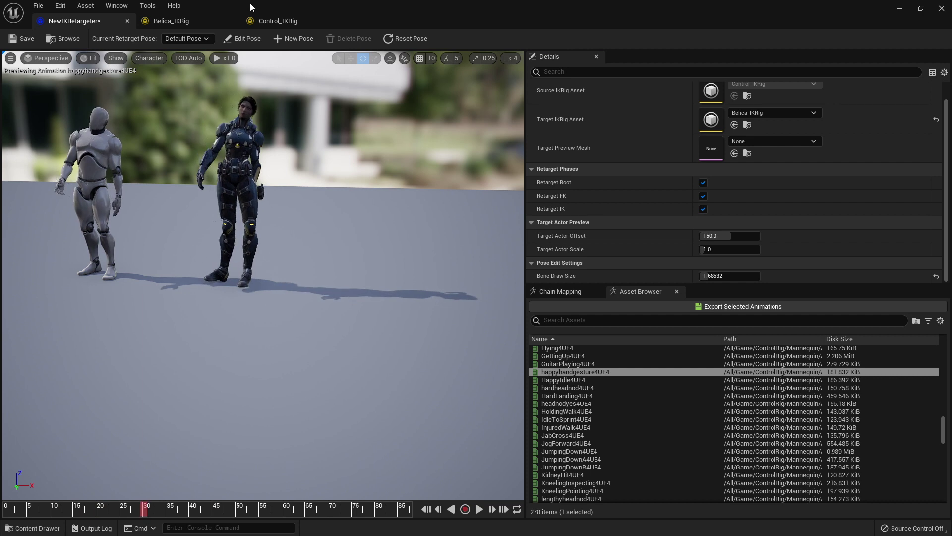
- Delete the pelvis goal from Belica_IKRig and return to the retargeter
left_click(282, 24)
left_click(173, 21)
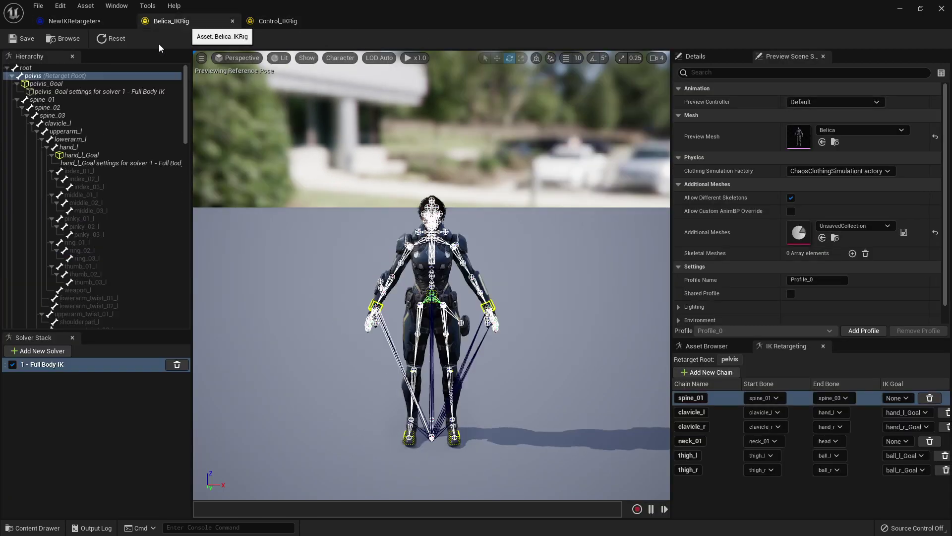
key("Delete")
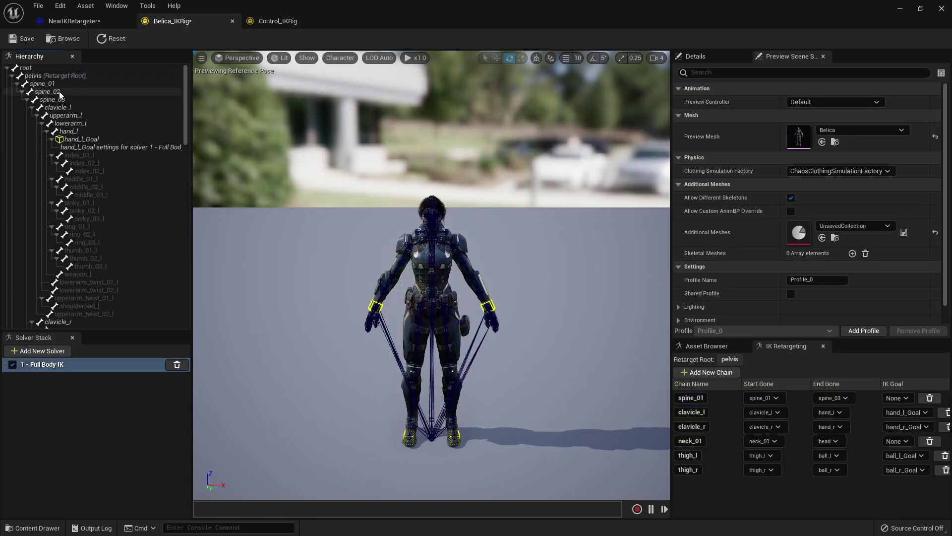
left_click(75, 21)
- Scrub the happy hand gesture to about frame 60, and preview the Drinking4UE4 animation at about frame 192
left_click_drag(149, 513, 285, 514)
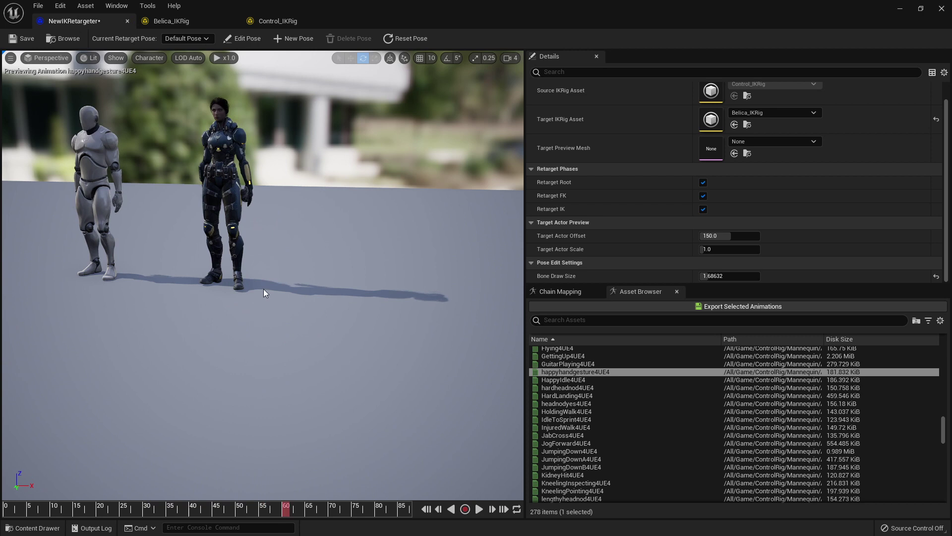
scroll(591, 397, "up", 5)
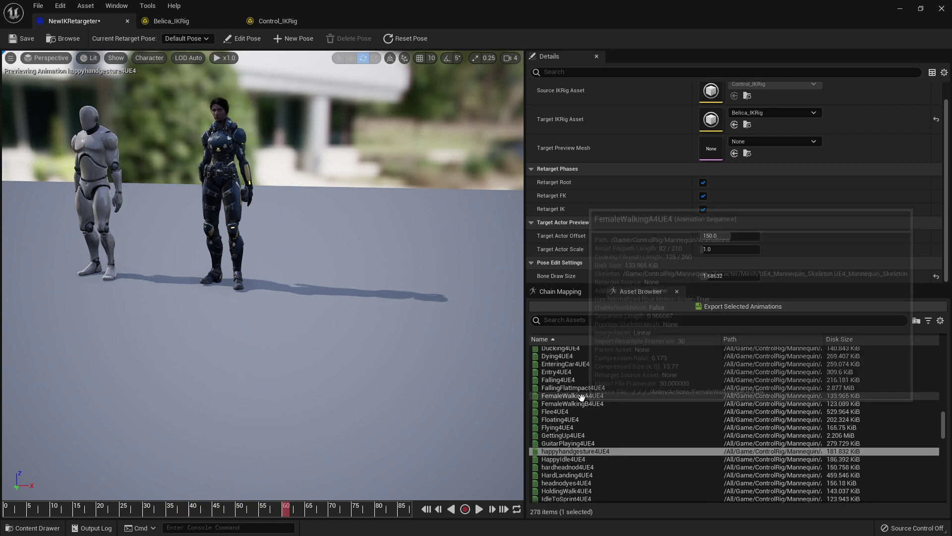
left_click(565, 380)
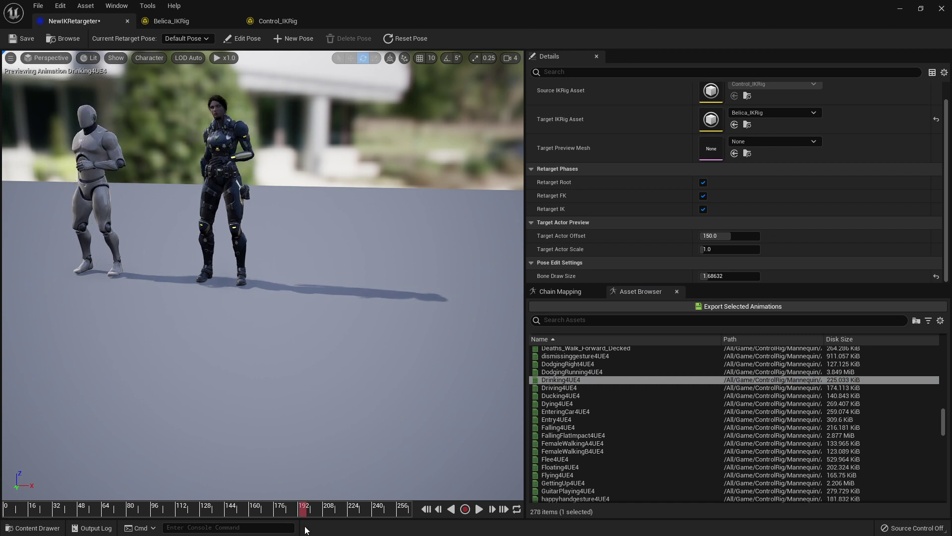
- Preview Walk_08_Listen_Music_Loop from the side at about frame 66, turn off Retarget IK, and recheck the walk at about frame 22
scroll(589, 461, "down", 12)
scroll(591, 462, "down", 13)
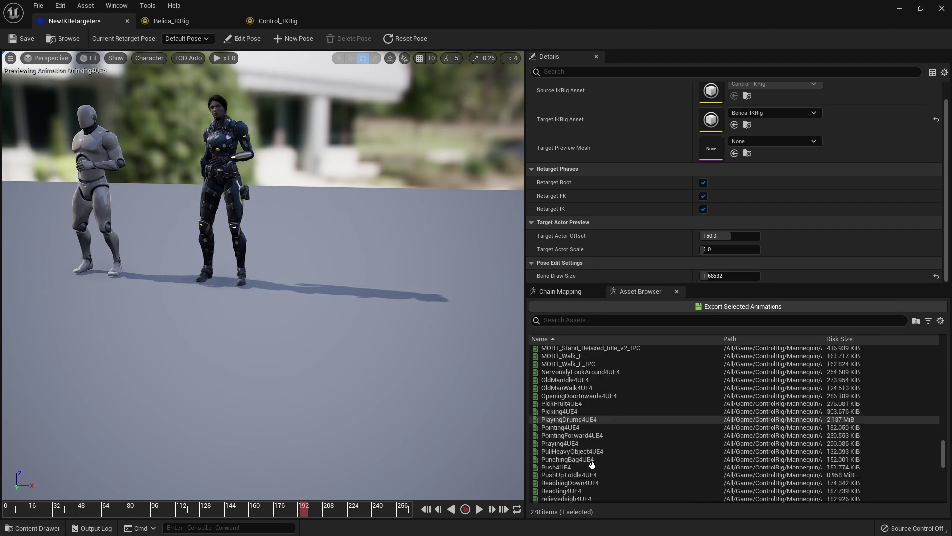
scroll(598, 459, "down", 12)
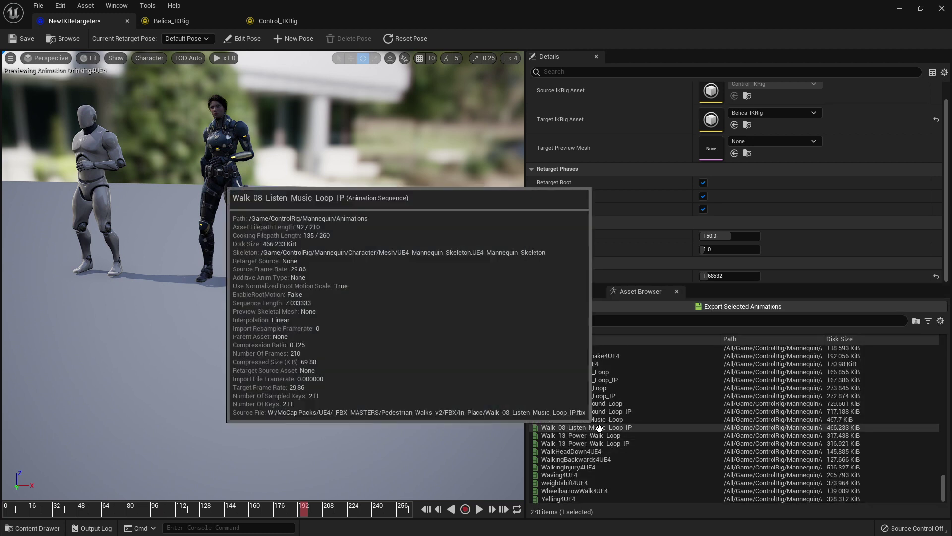
left_click(599, 420)
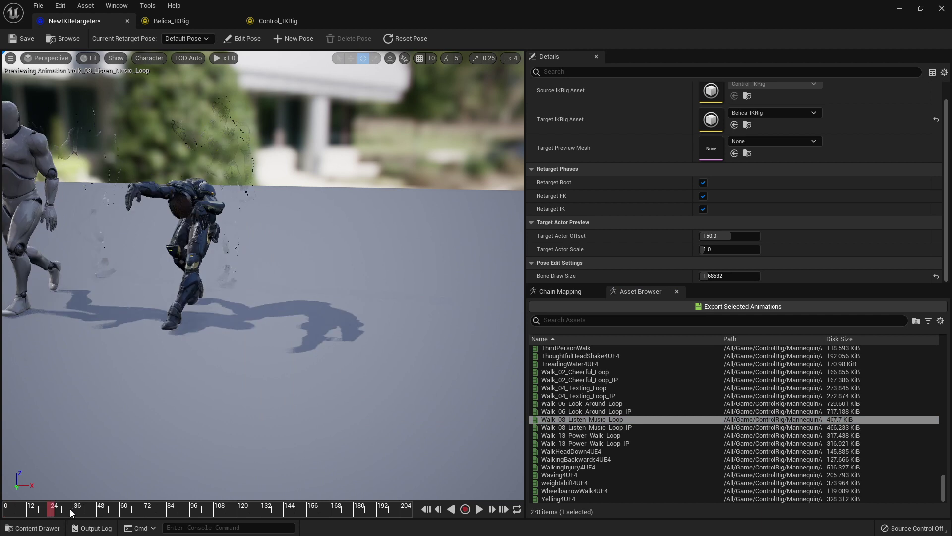
left_click_drag(305, 301, 305, 347)
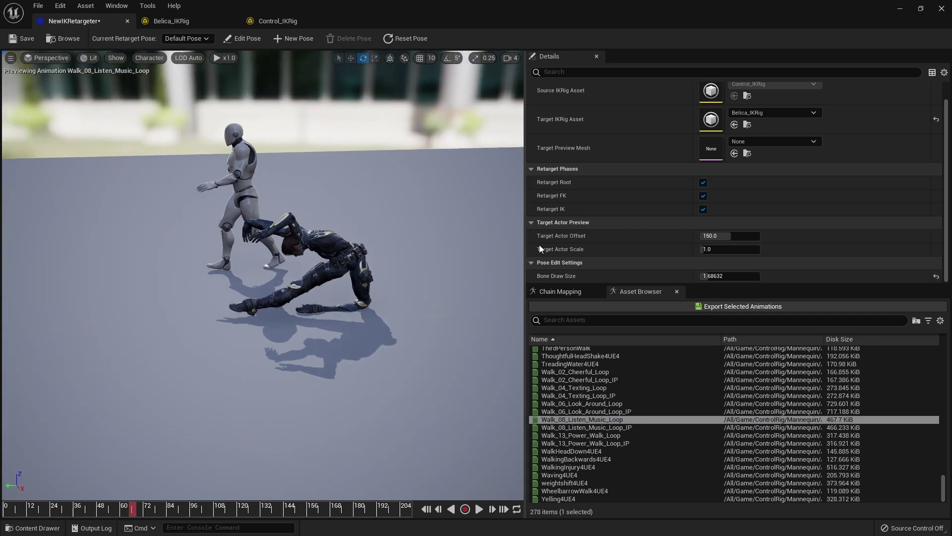
left_click(704, 209)
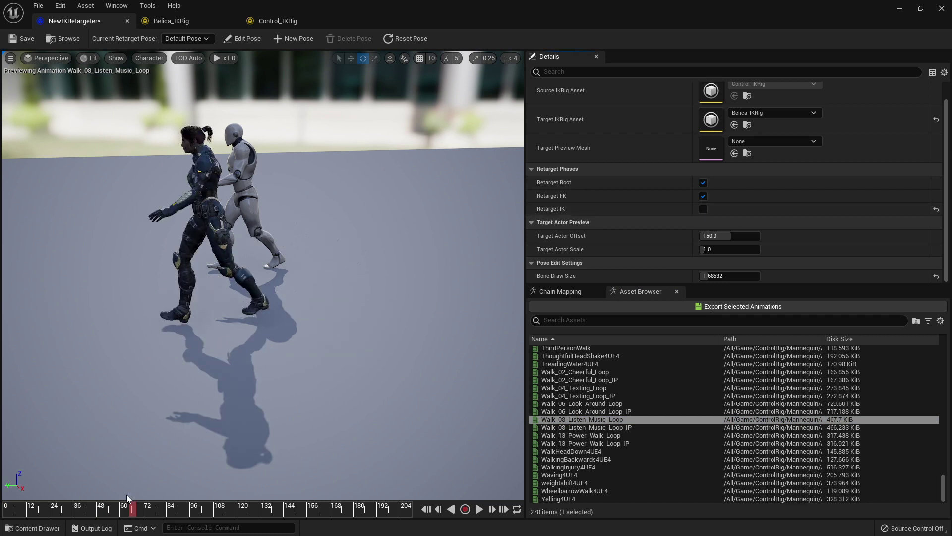
mouse_move(102, 511)
left_mouse_down()
mouse_move(70, 519)
mouse_move(97, 524)
left_mouse_up()
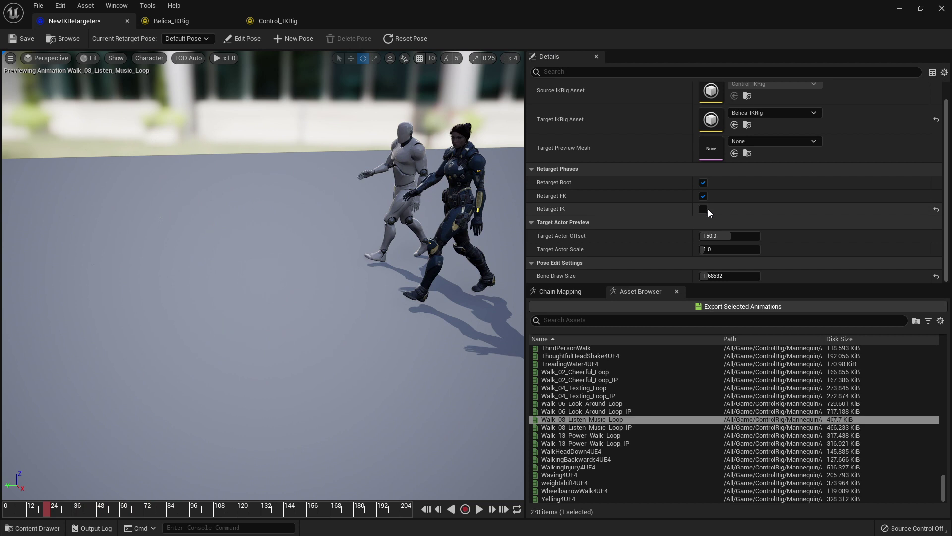
- Preview and play the OldManIdle4UE4 animation, and inspect Belica's legs and feet up close
scroll(580, 392, "up", 3)
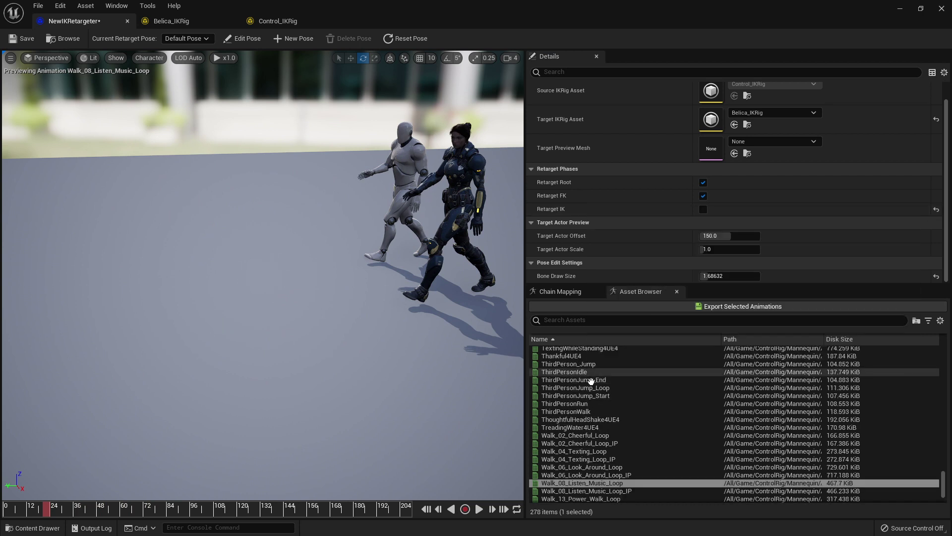
scroll(587, 384, "up", 10)
scroll(594, 391, "up", 5)
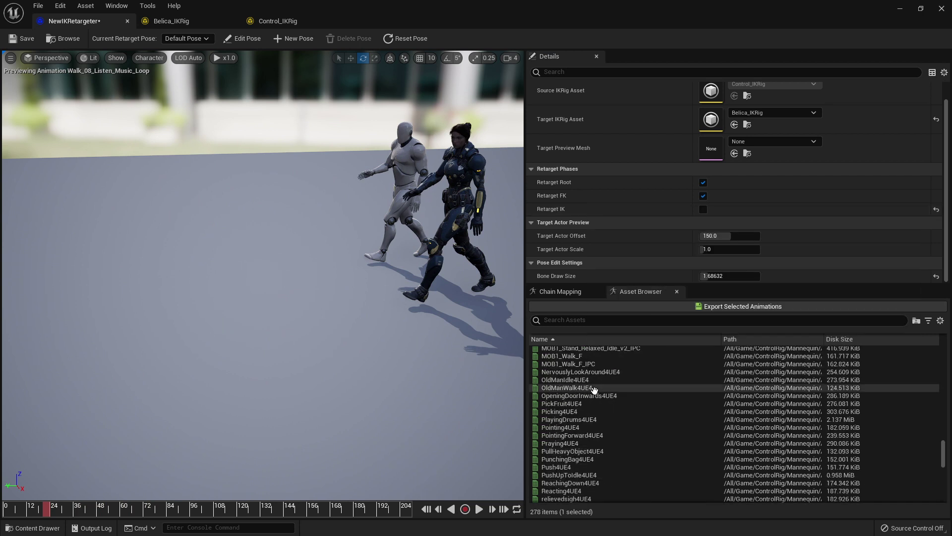
left_click(576, 379)
left_click_drag(471, 356, 489, 303)
left_click_drag(155, 477, 155, 446)
left_click(99, 509)
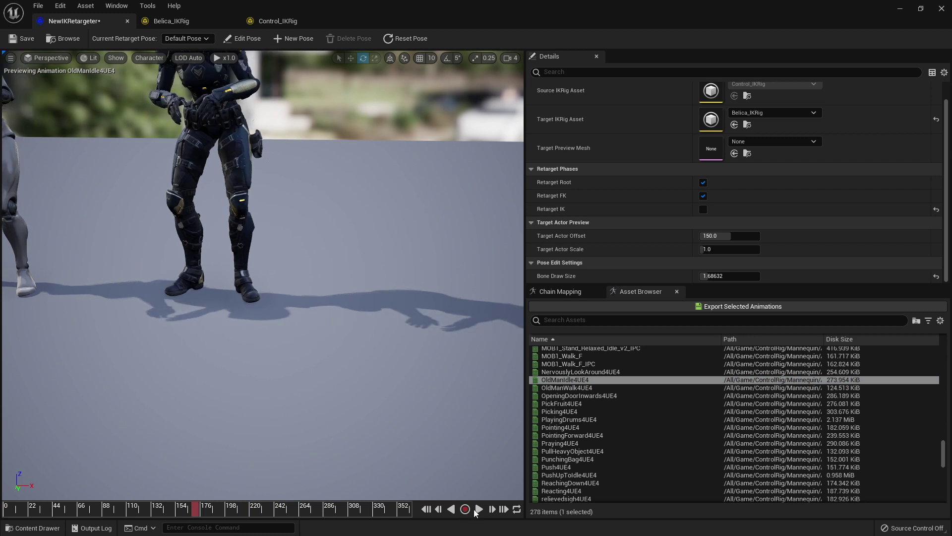
mouse_move(155, 446)
left_mouse_down()
mouse_move(164, 411)
mouse_move(164, 431)
left_mouse_up()
left_click_drag(202, 292, 203, 284)
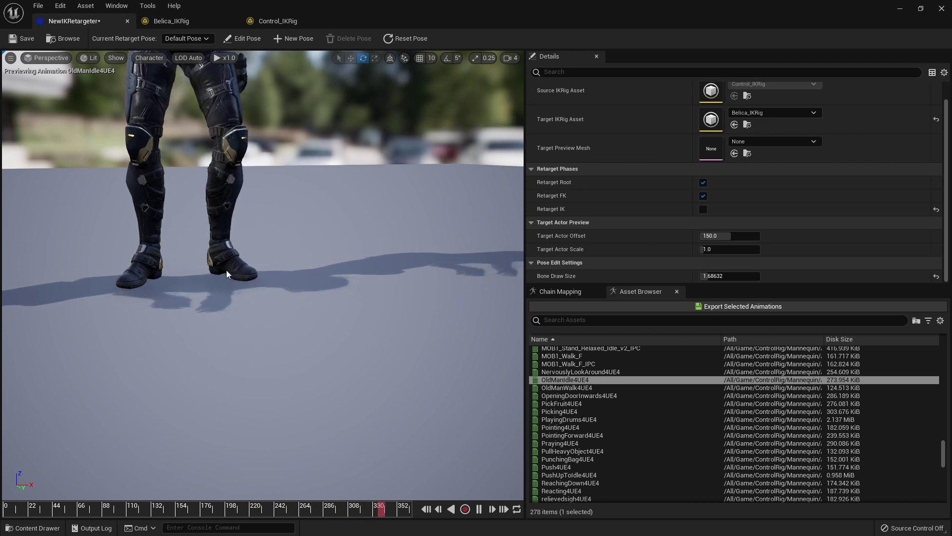
- Turn Retarget IK back on and preview the NervouslyLookAround4UE4 animation with both characters in view
left_click(704, 209)
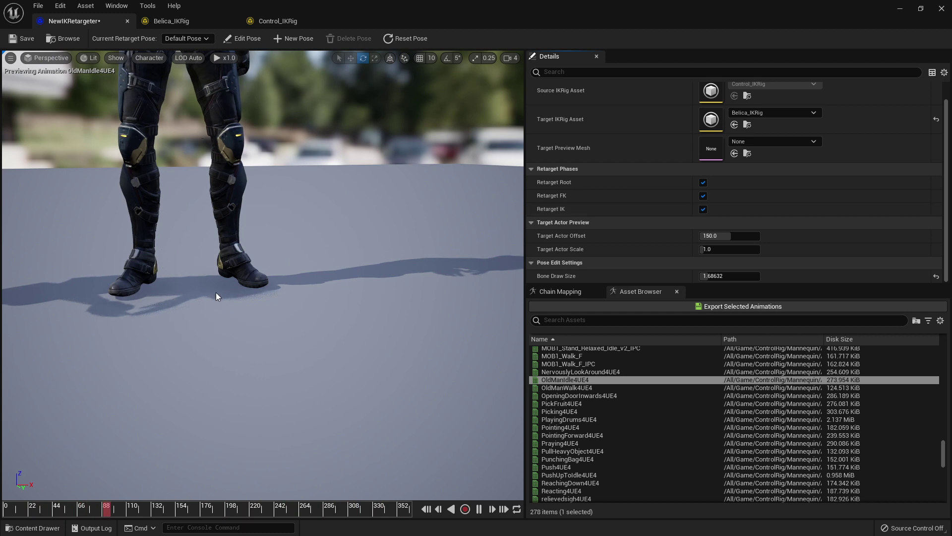
left_click(580, 372)
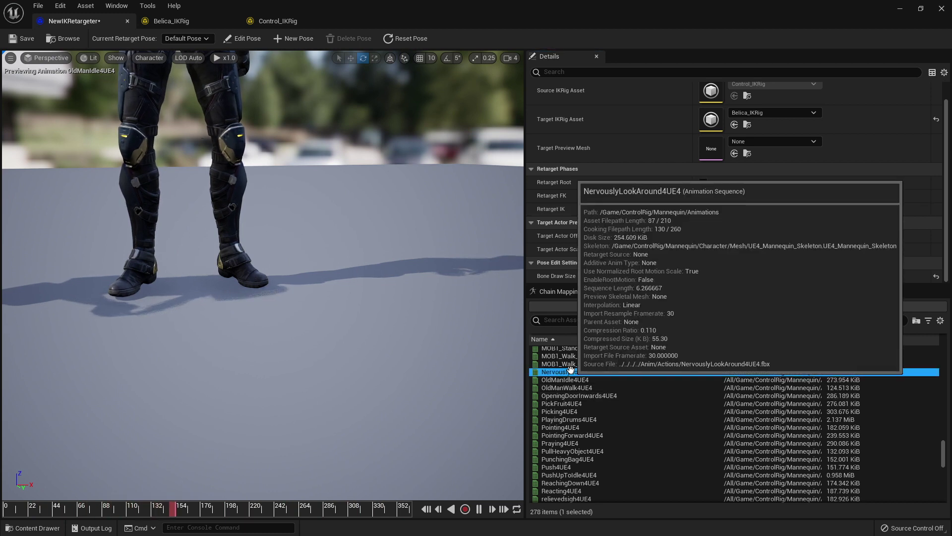
left_click_drag(296, 312, 266, 347)
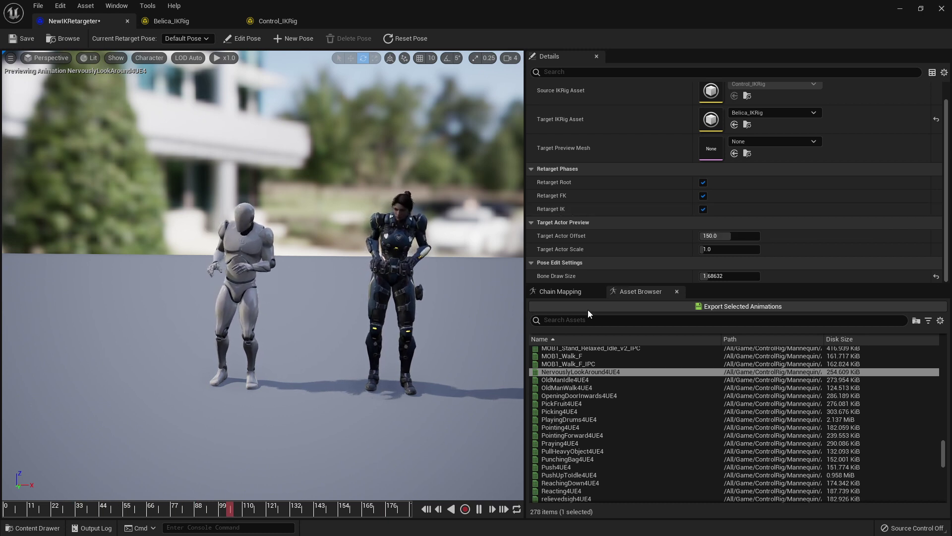
- Raise the IK Blend to Source of the clavicle_r chain, and set Blend to Source to 1.0 for clavicle_l
left_click(570, 291)
left_click(575, 365)
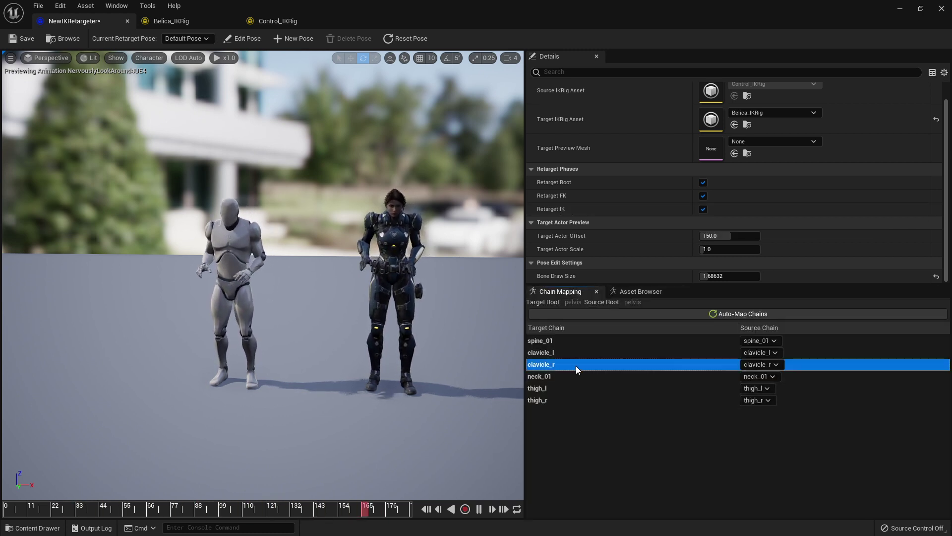
left_click_drag(714, 219, 744, 219)
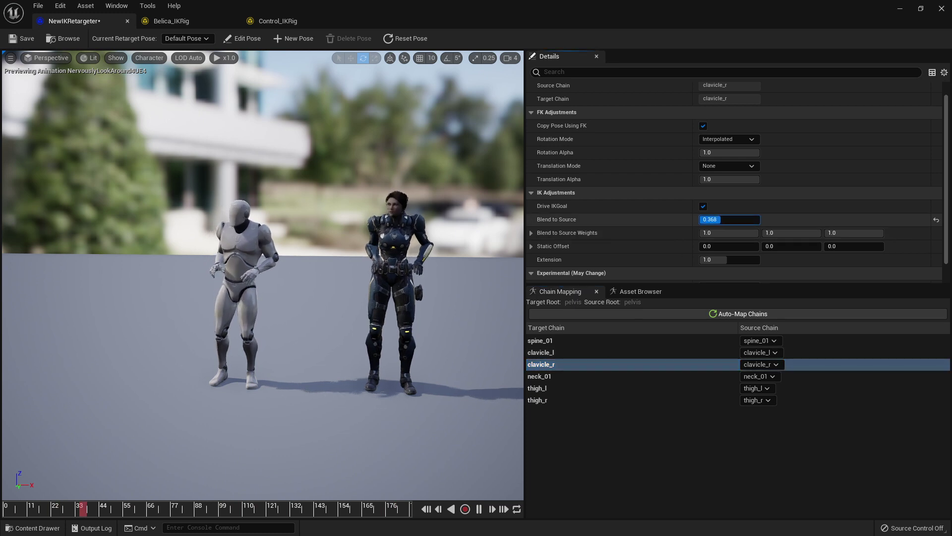
left_click(559, 352)
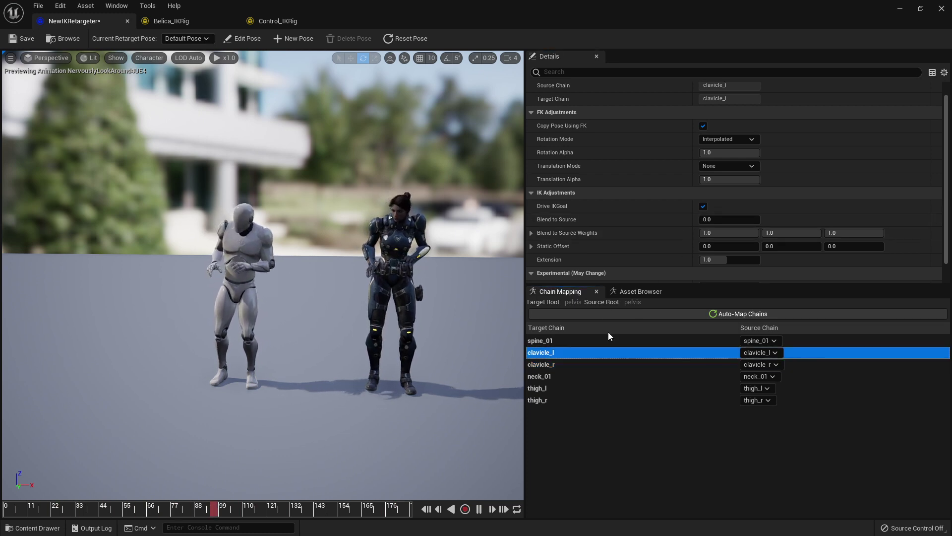
left_click_drag(709, 219, 744, 219)
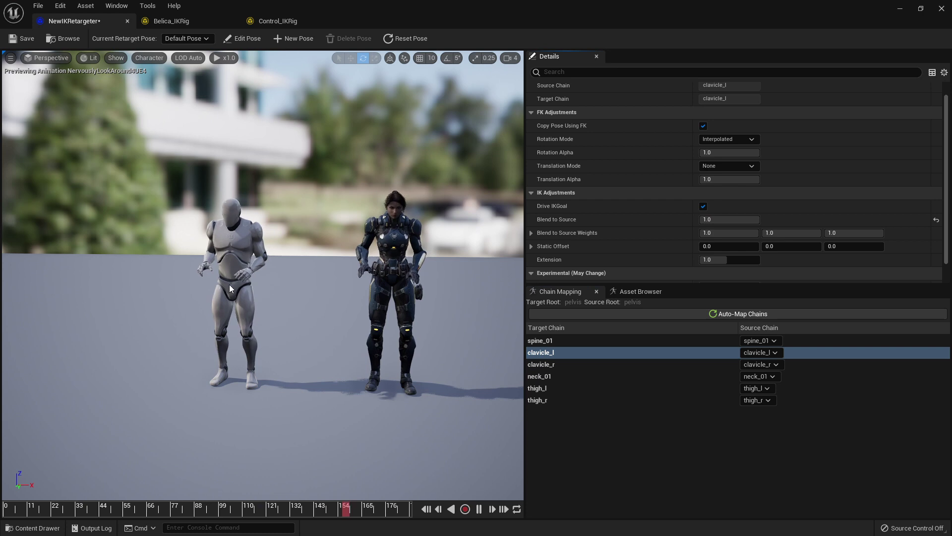